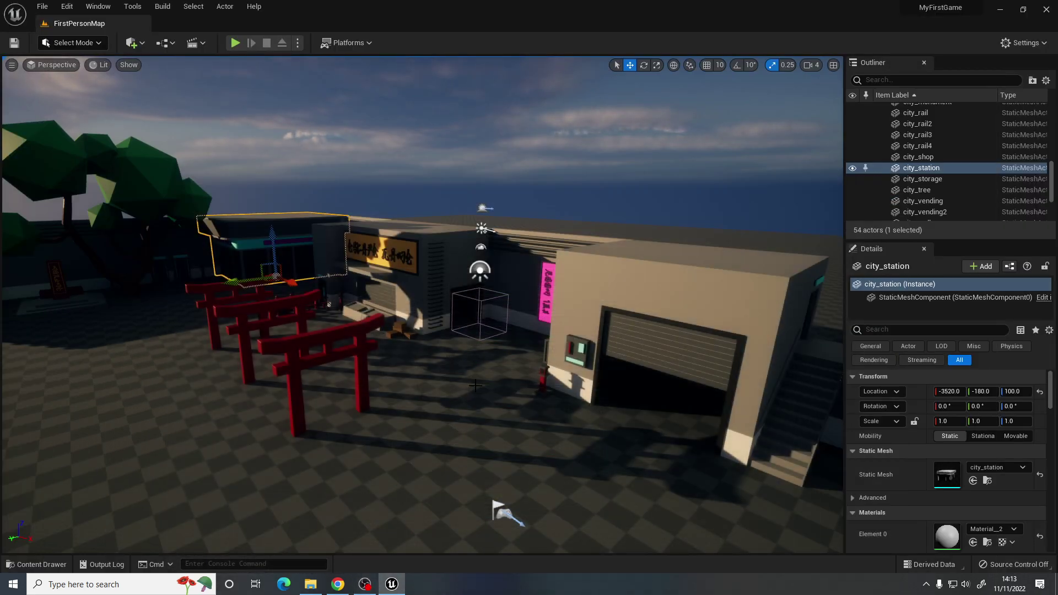
- Look over the city level from several angles, examining the garage, shop front, signs and red arches
mouse_move(475, 386)
right_mouse_down()
mouse_move(463, 371)
mouse_move(482, 382)
right_mouse_up()
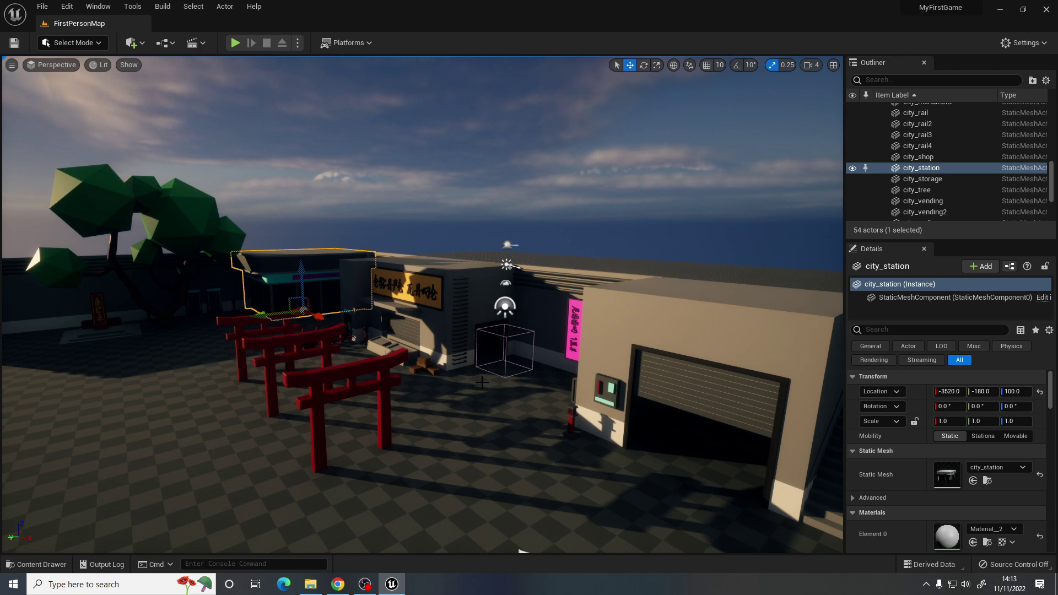
right_click_drag(482, 381, 492, 372)
key("w")
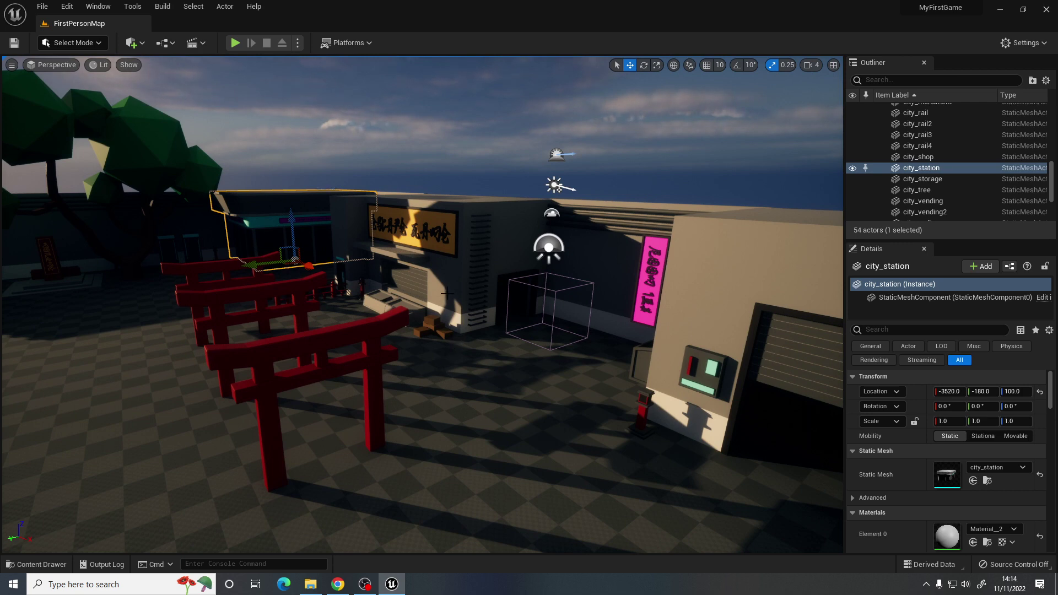
right_click_drag(446, 293, 496, 319)
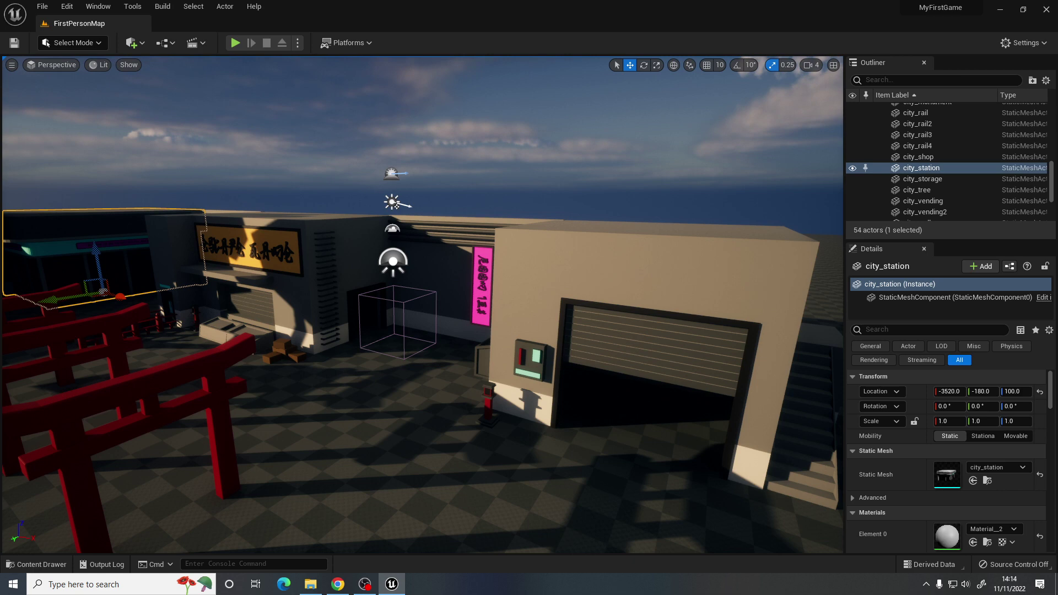
right_click_drag(422, 305, 355, 291)
key("w")
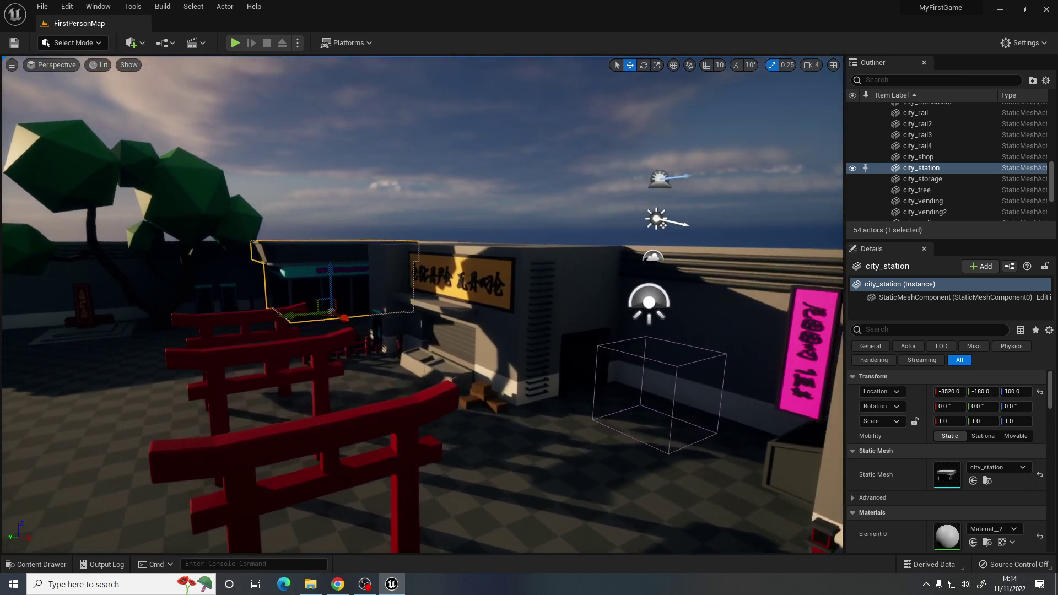
right_click_drag(649, 368, 683, 354)
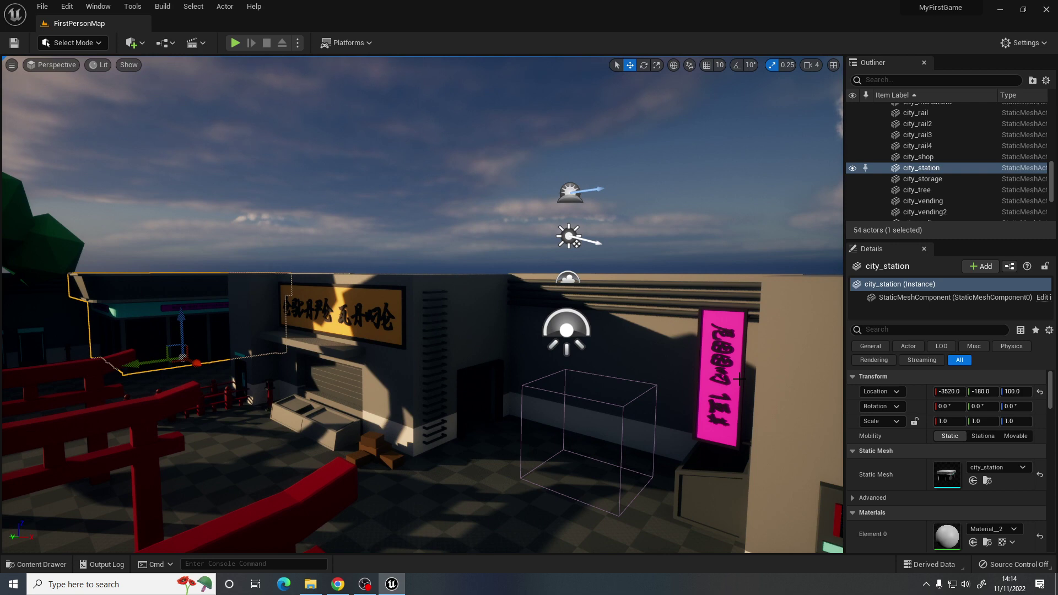
right_click_drag(672, 342, 648, 342)
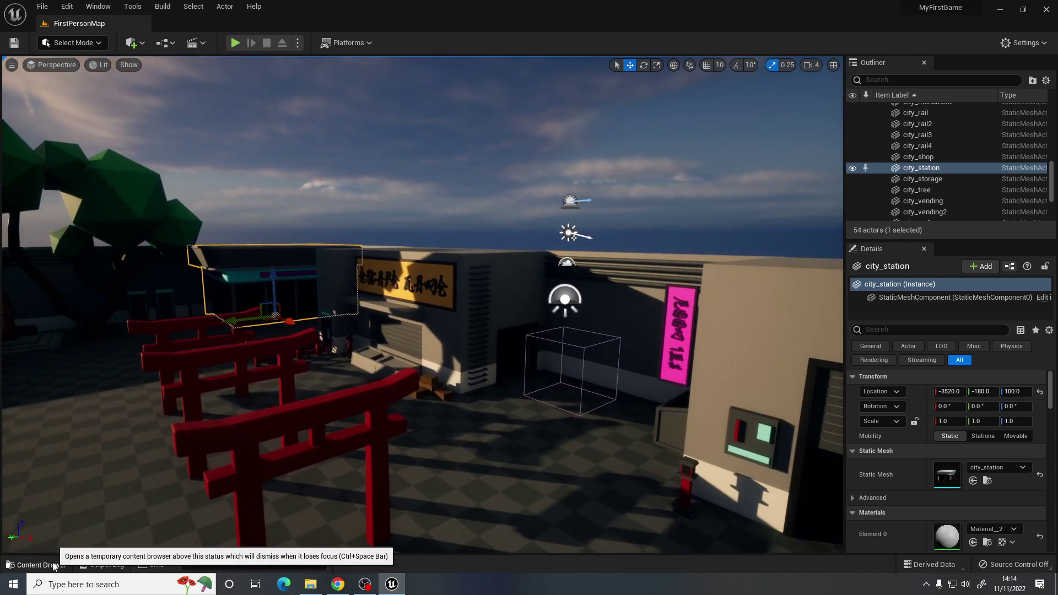
- Dock the content browser below the viewport and open the CityModels folder
left_click(35, 564)
left_click(971, 405)
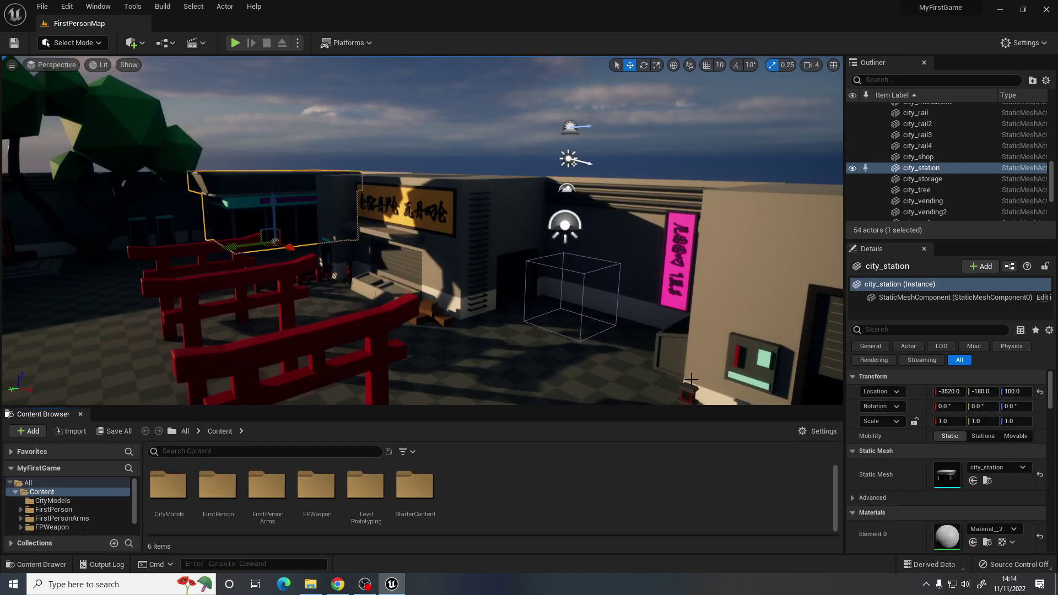
left_click_drag(471, 412, 473, 399)
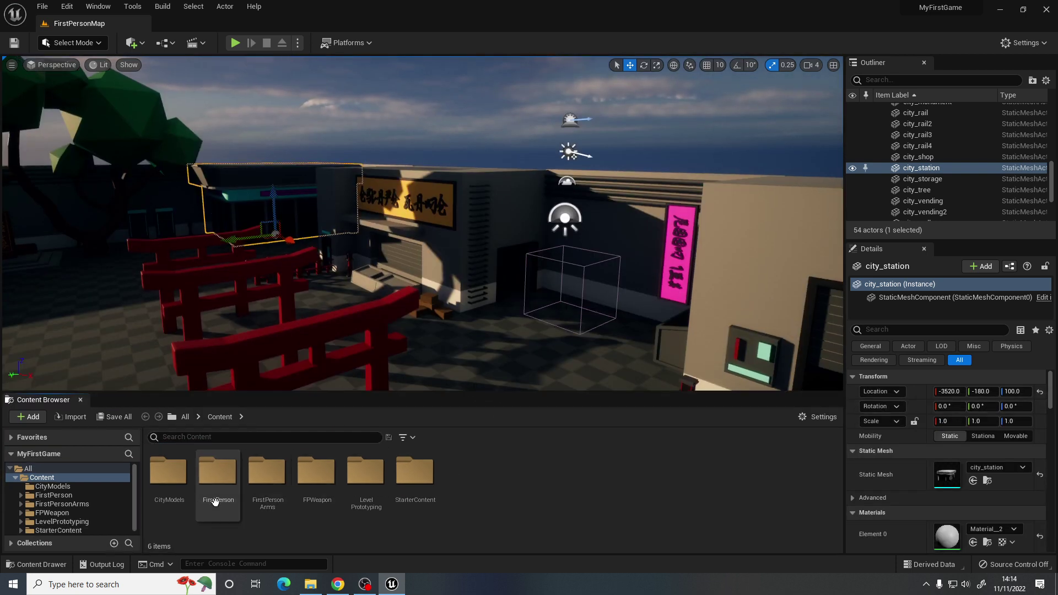
double_click(170, 474)
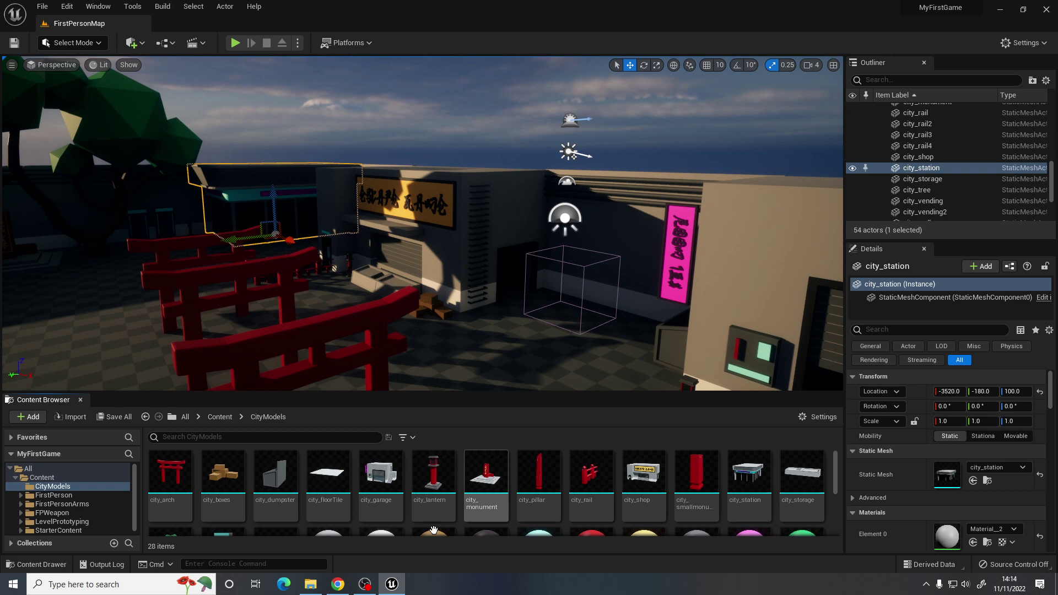
- Open the city_garage static mesh, examine the model and its material slots, and return to the level
right_click_drag(702, 270, 755, 276)
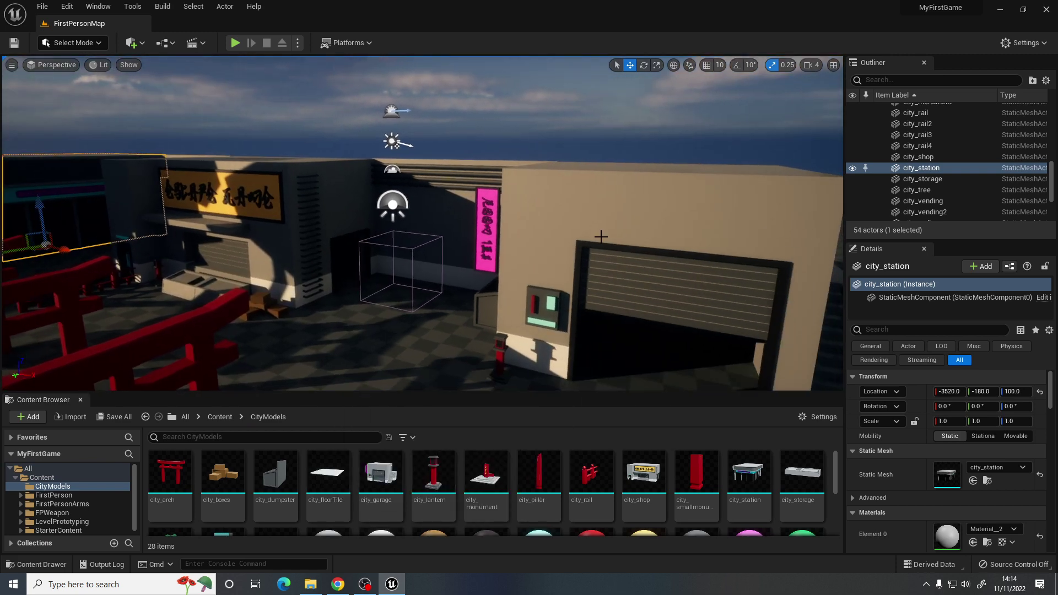
double_click(378, 490)
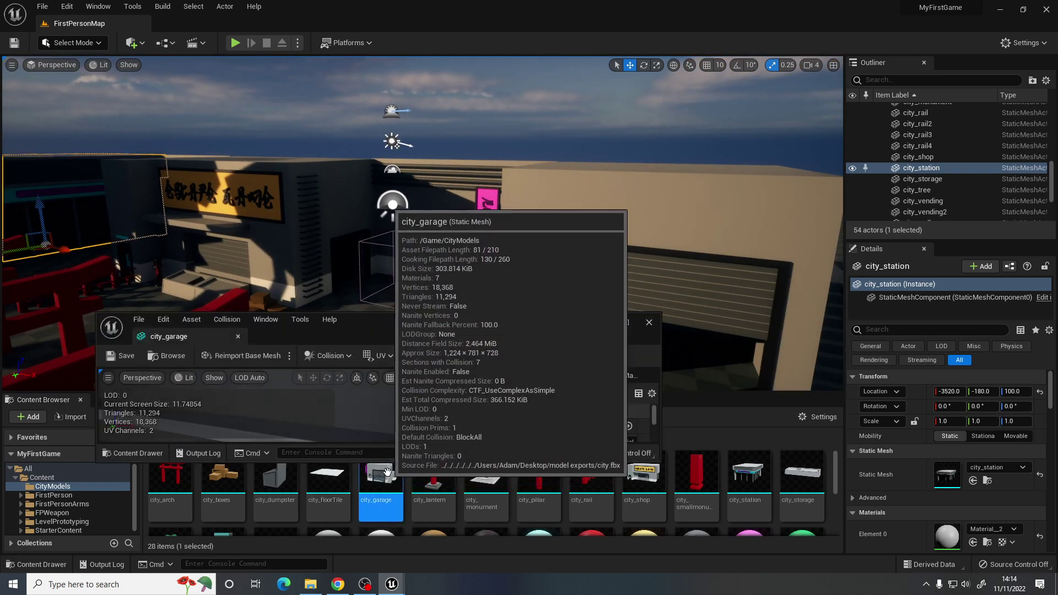
left_click(625, 322)
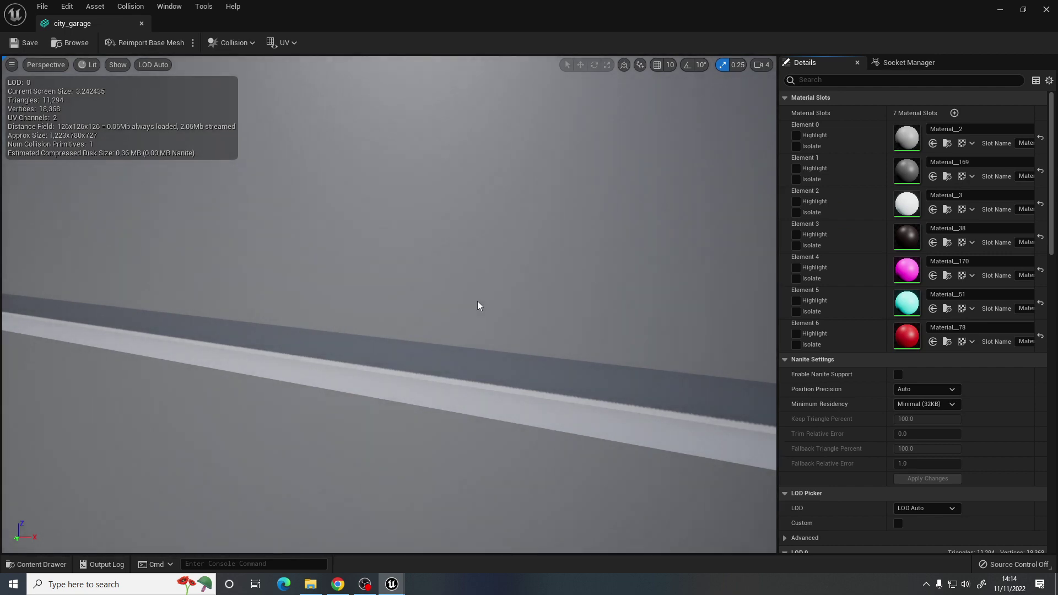
key("f")
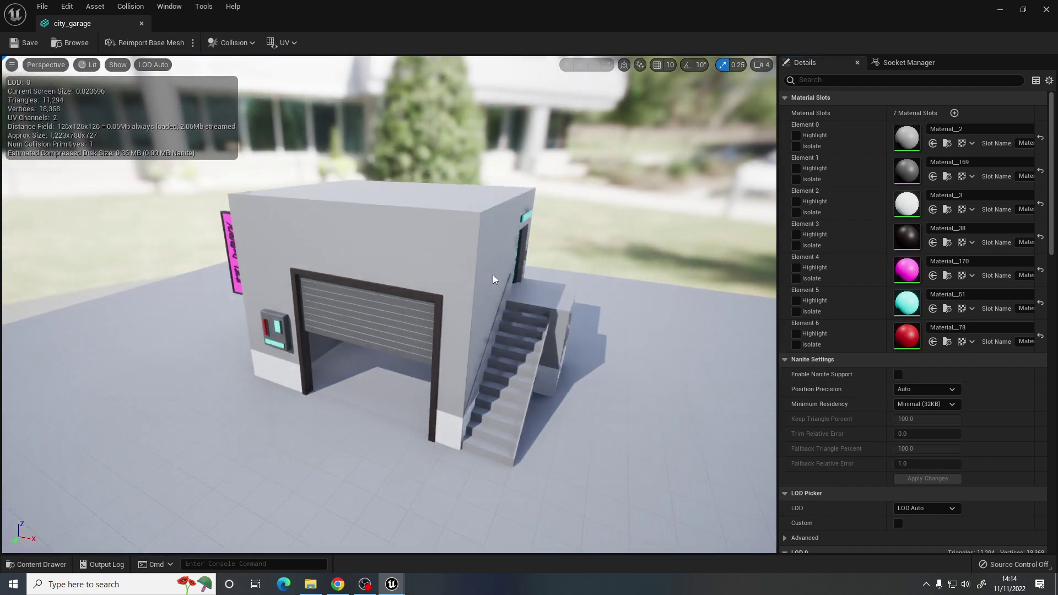
right_click_drag(493, 274, 524, 280)
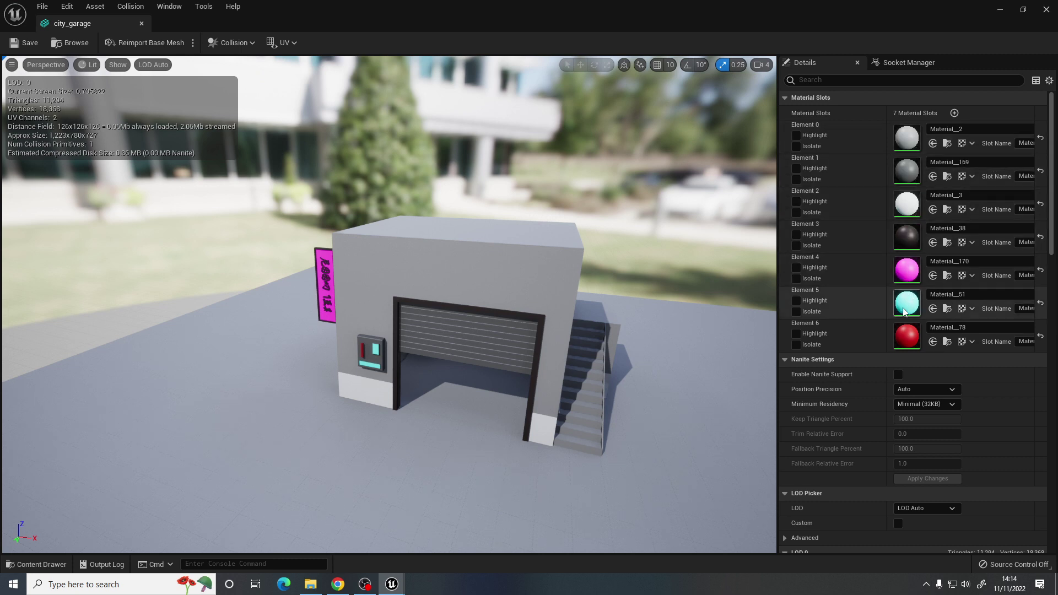
scroll(992, 227, "down", 5)
scroll(937, 224, "up", 5)
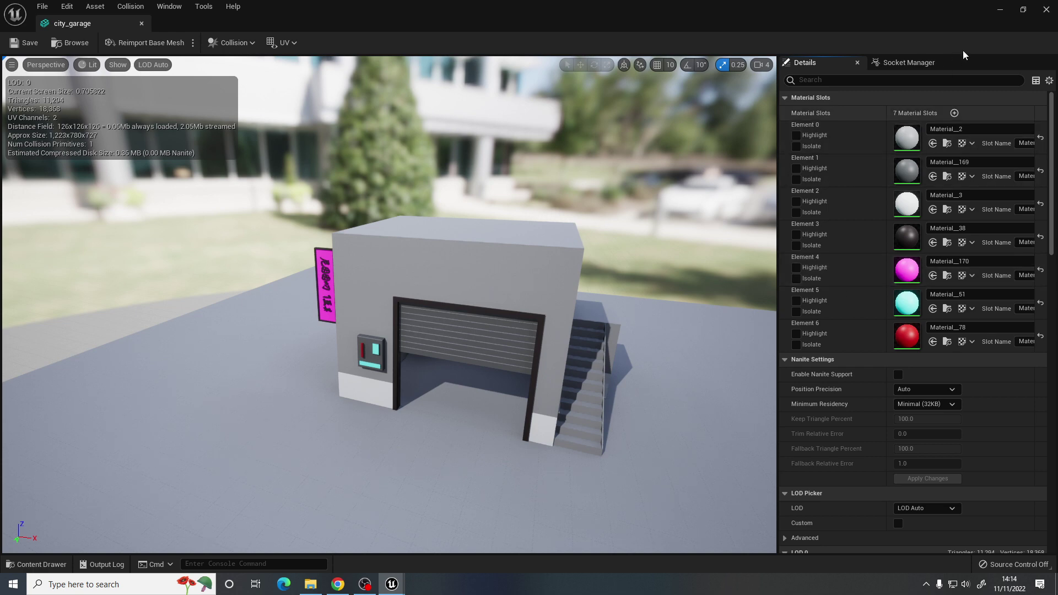
left_click(999, 10)
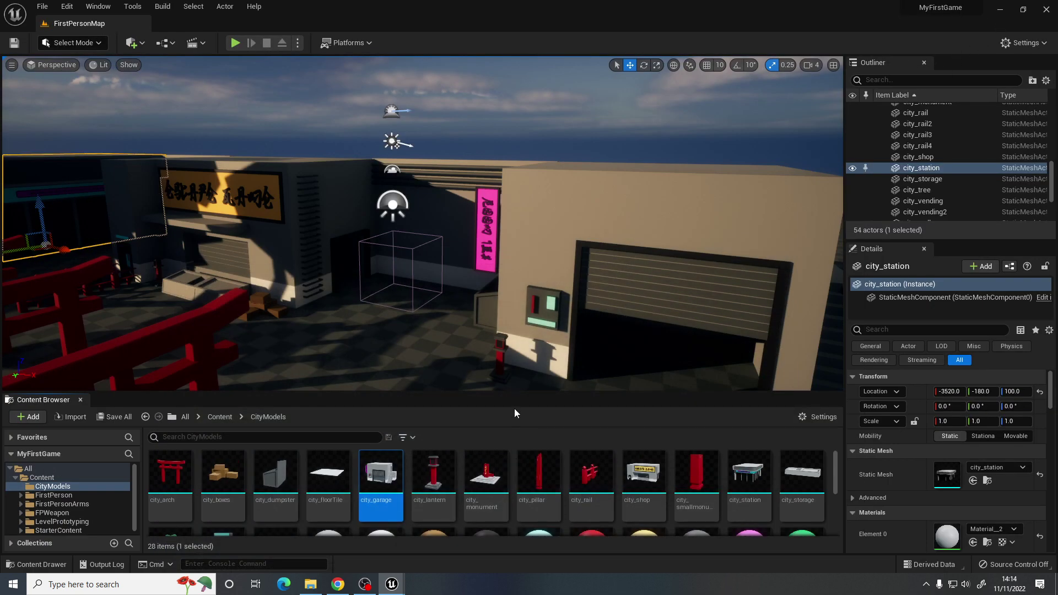
- Enlarge the content browser and create a new material named GlowPurple in the CityModels folder
left_click_drag(516, 394, 523, 260)
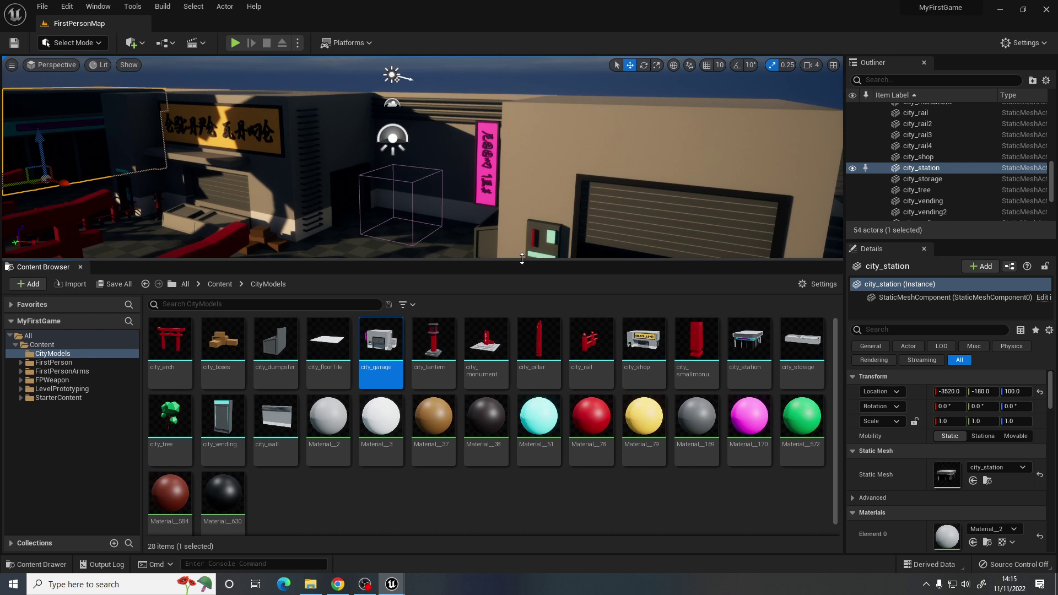
left_click(425, 519)
scroll(474, 425, "down", 1)
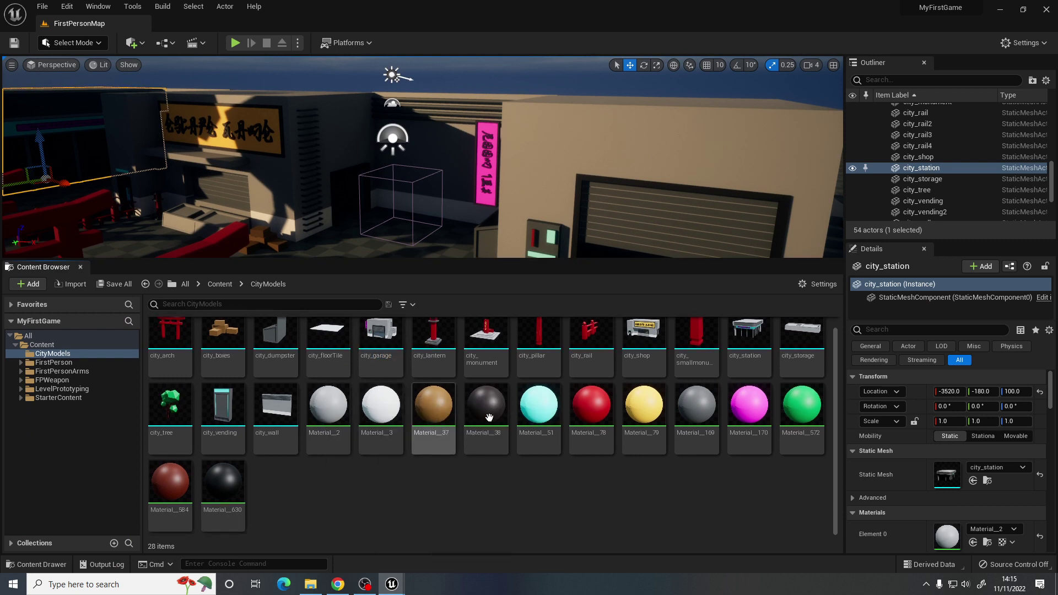
right_click(300, 501)
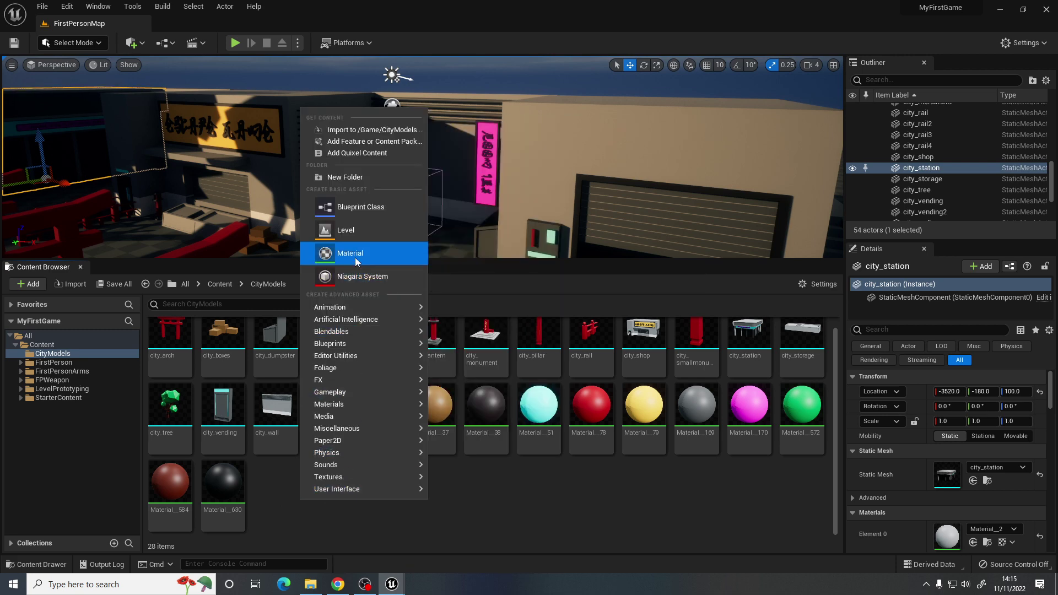
left_click(356, 260)
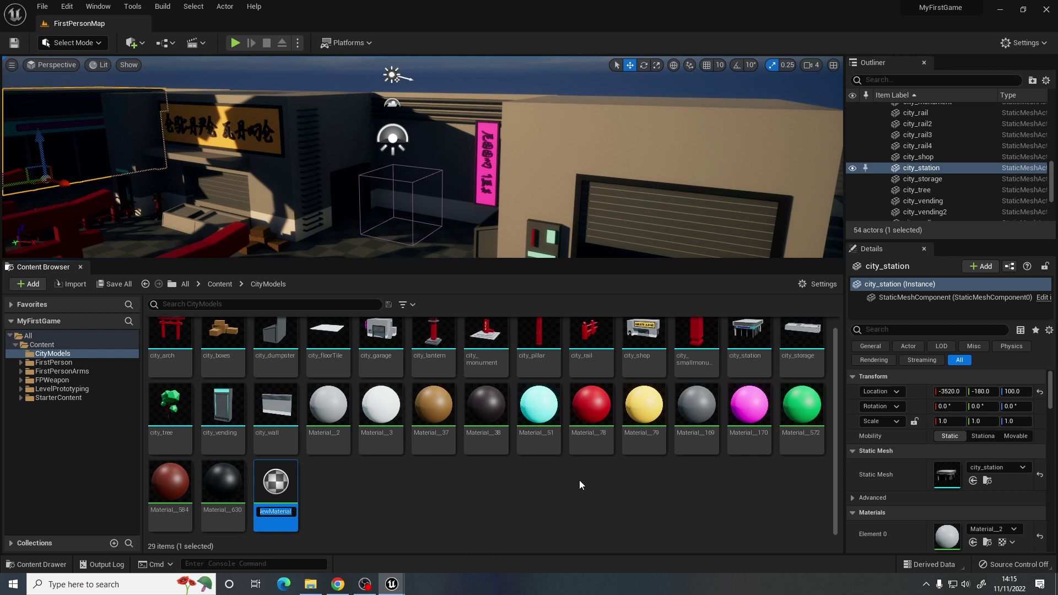
type("GlowPurple")
key("Return")
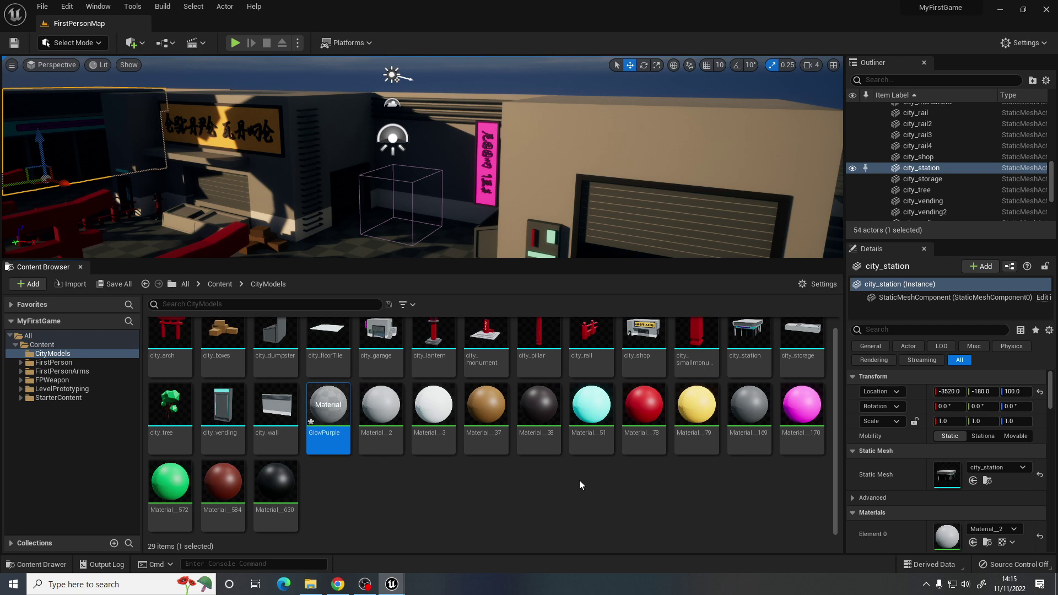
- Open the GlowPurple material and connect a new Constant3Vector node to its Base Color, placed well clear of the output node
double_click(335, 409)
left_click_drag(614, 173, 667, 155)
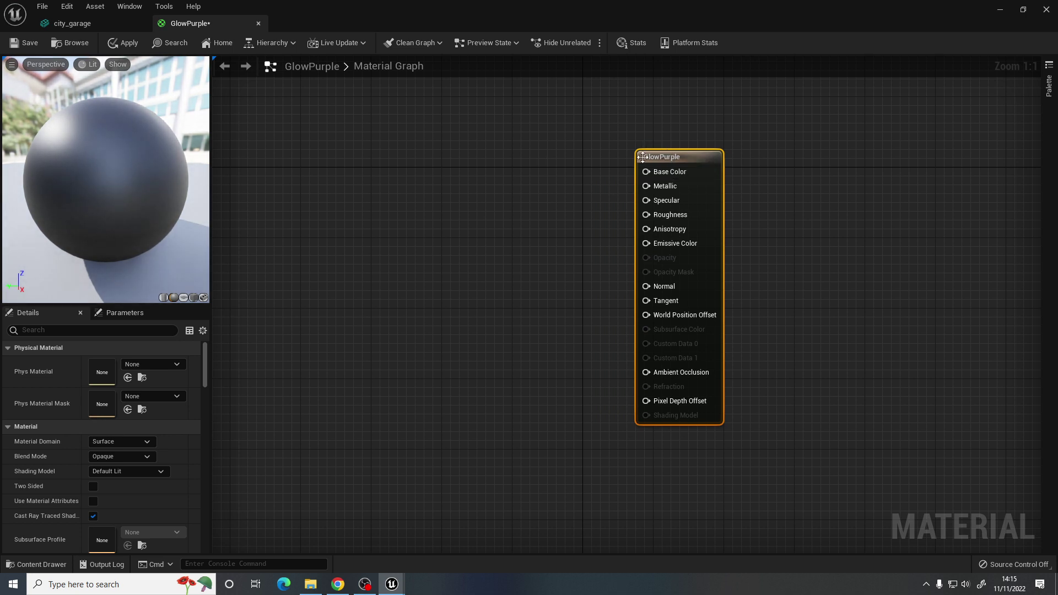
left_click_drag(661, 155, 640, 147)
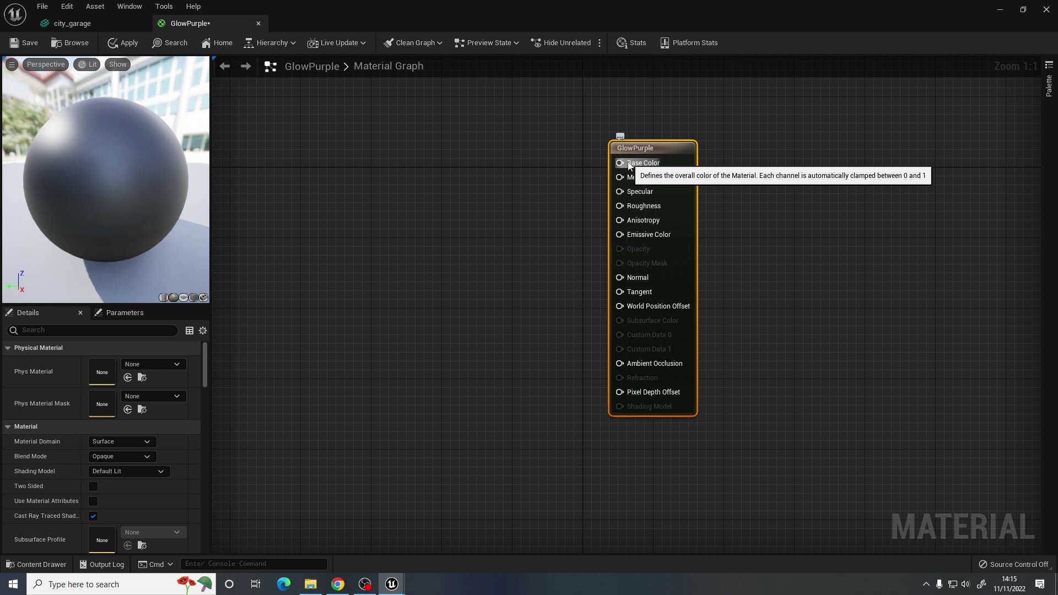
left_click_drag(619, 162, 503, 164)
type("constant")
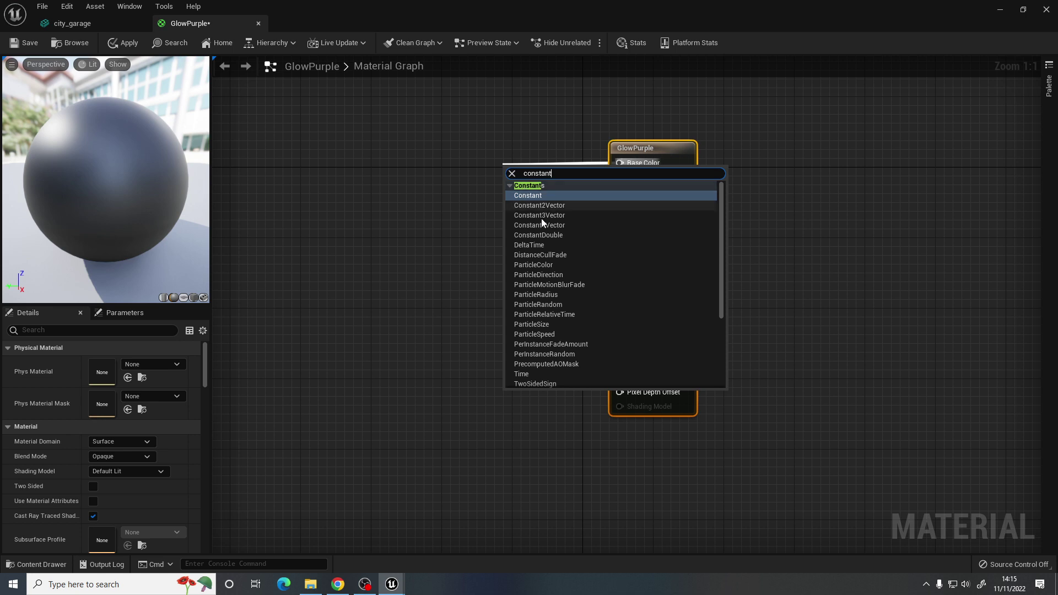
left_click(547, 216)
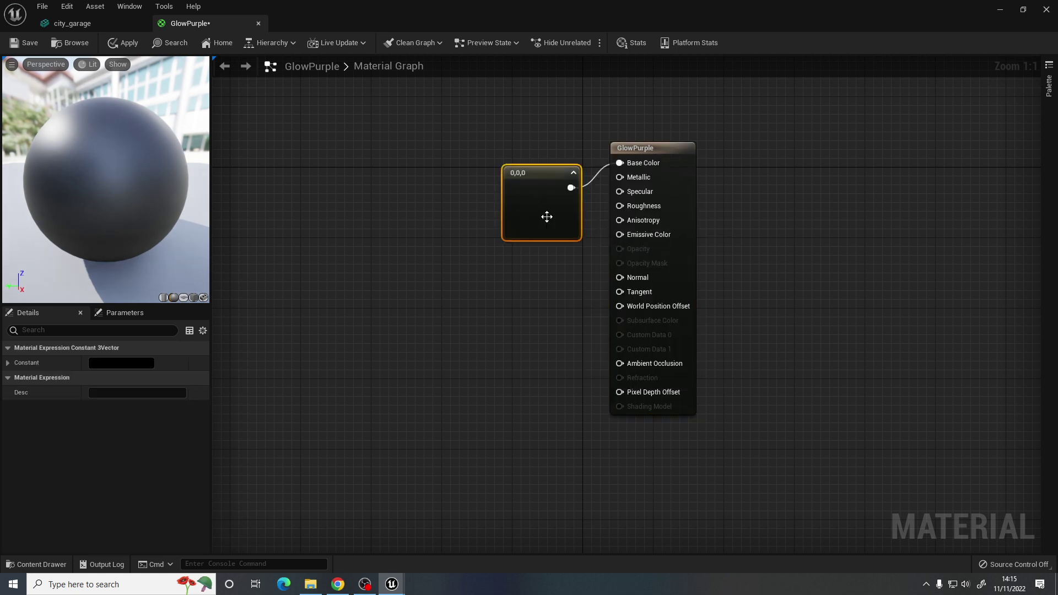
left_click_drag(513, 167, 399, 142)
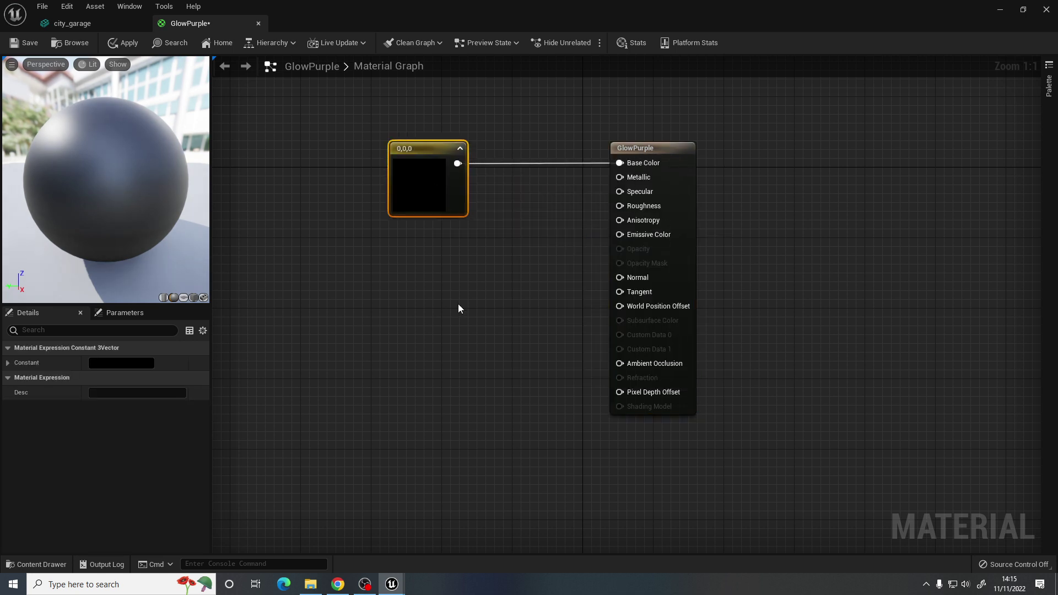
- Set the Constant3Vector colour to a bright green of about 0.127, 0.828, 0.108 and adjust the node's position in the graph
double_click(416, 179)
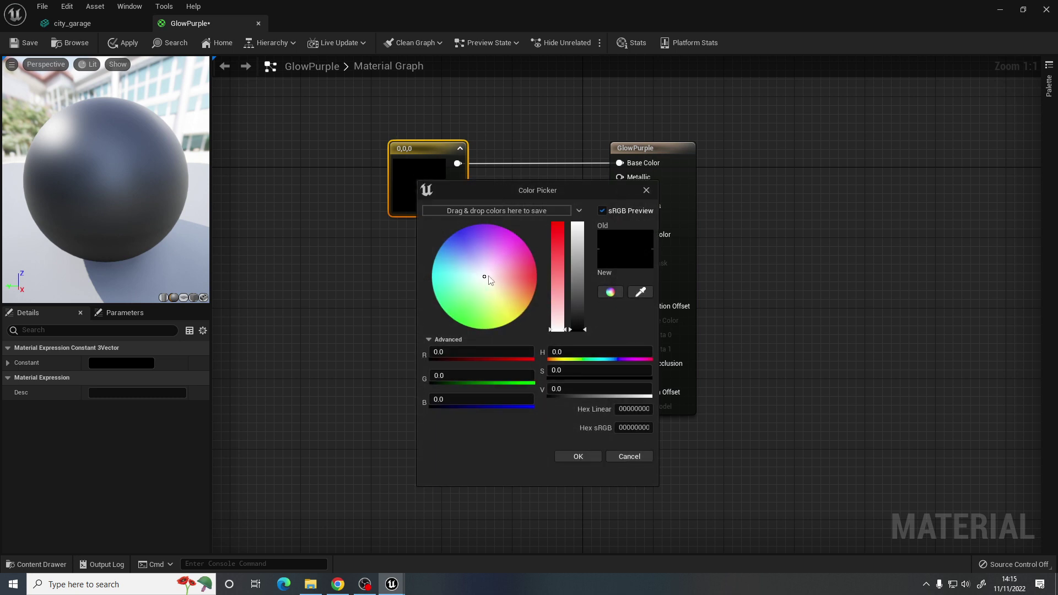
left_click_drag(488, 280, 470, 304)
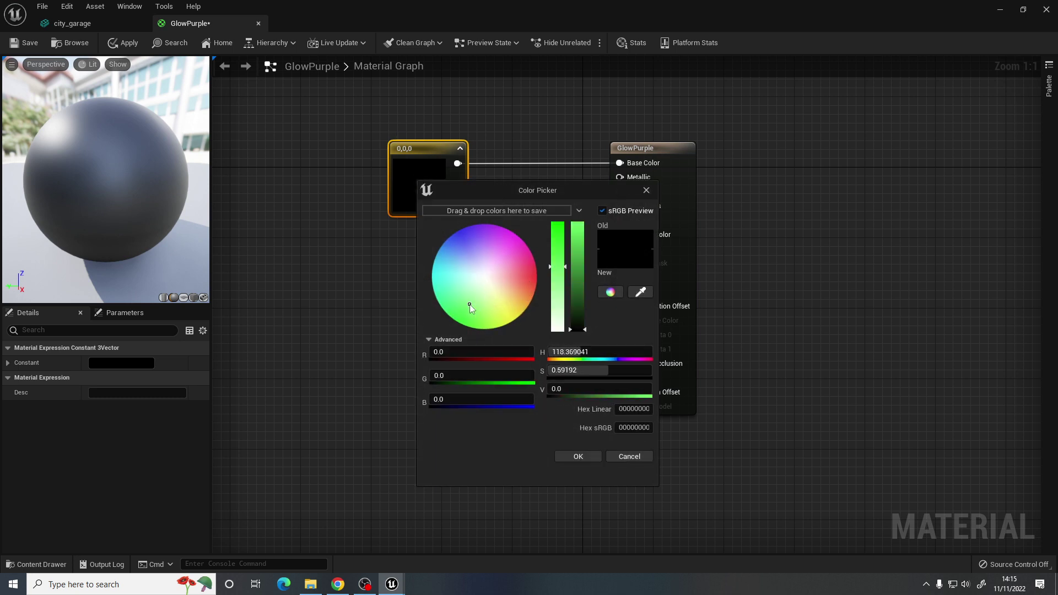
left_click_drag(559, 267, 577, 244)
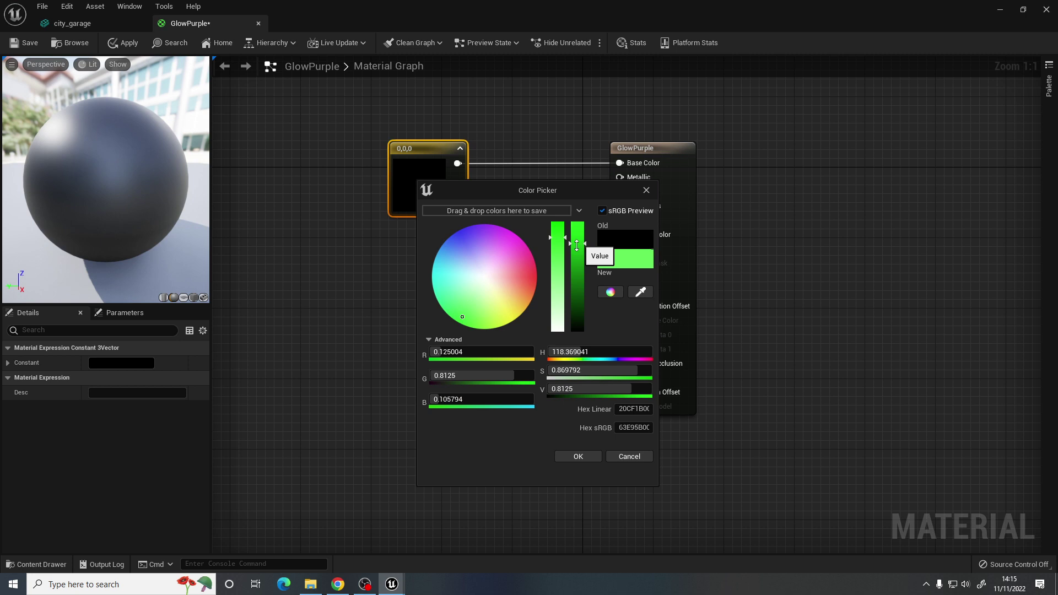
left_click(578, 456)
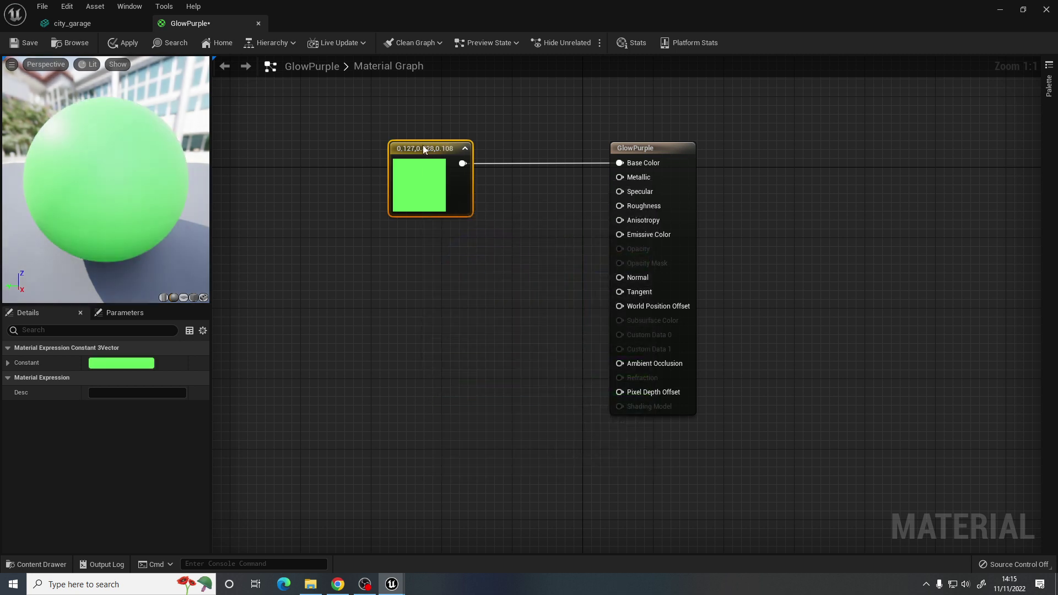
left_click_drag(424, 149, 442, 149)
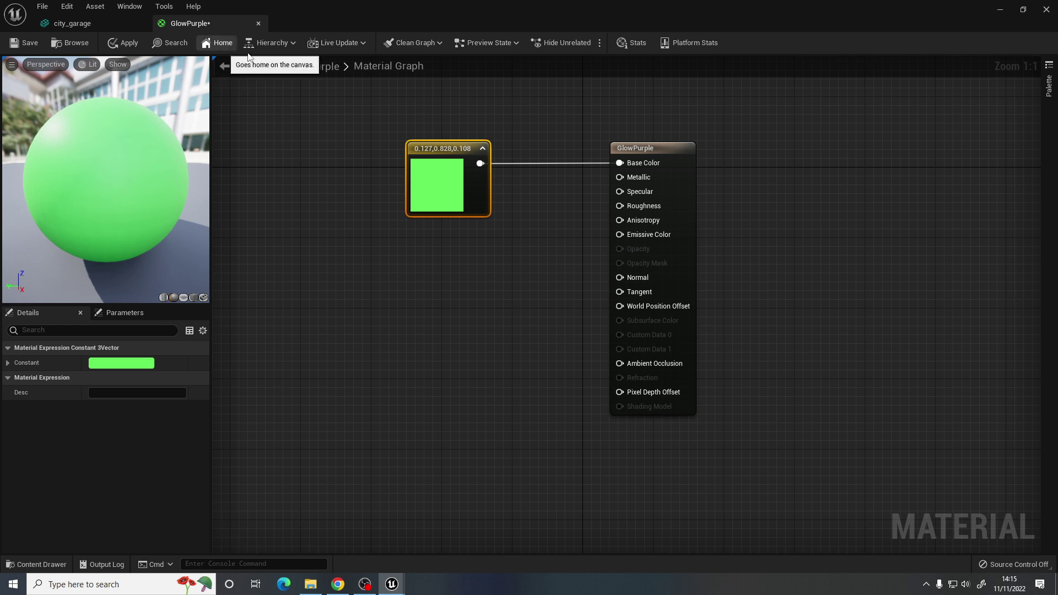
left_click_drag(442, 146, 442, 138)
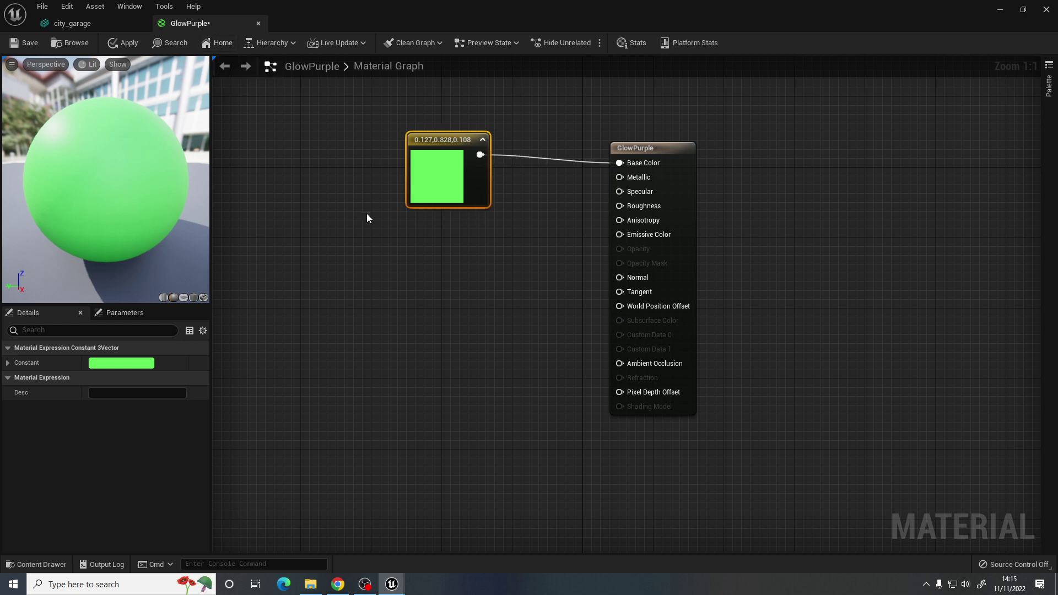
- Connect a new Constant node to the material's Roughness and set its value to 1
left_click_drag(620, 206, 531, 263)
type("consta")
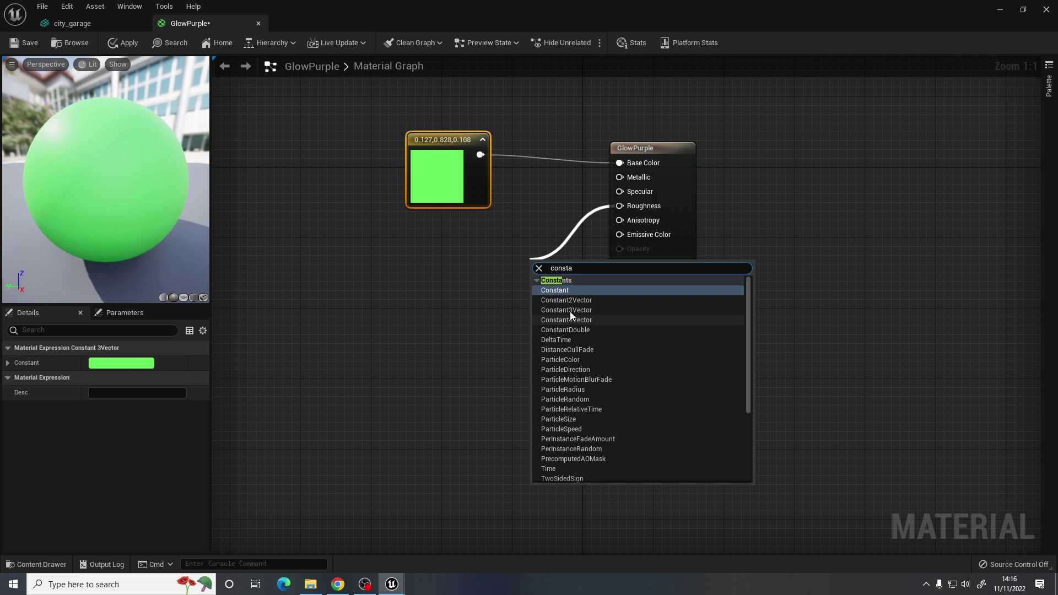
left_click(568, 290)
left_click_drag(549, 274, 504, 285)
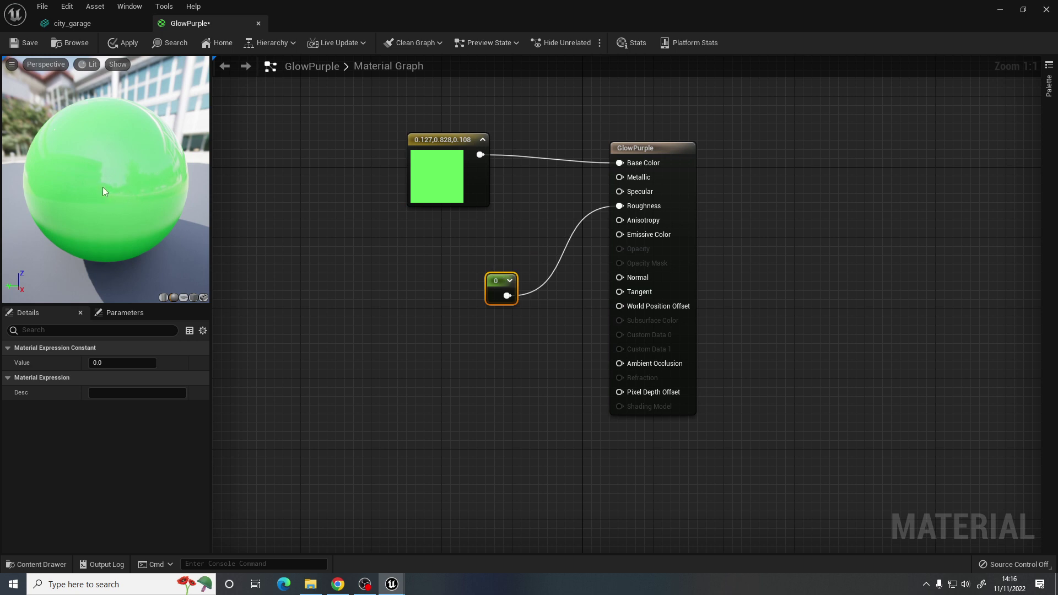
left_click(116, 364)
type("1")
key("Return")
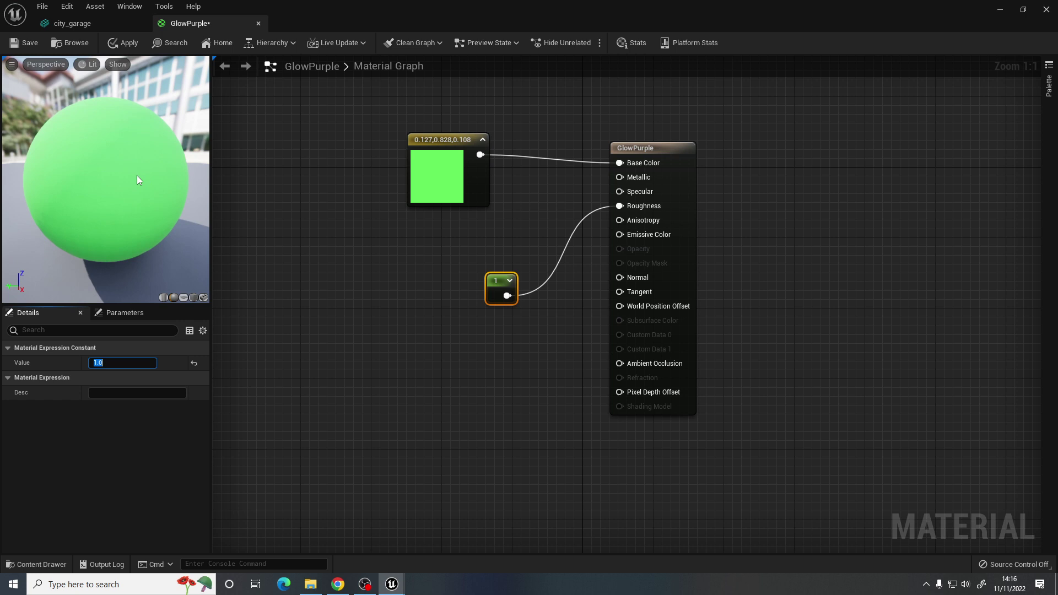
- Save the GlowPurple material and delete the Constant node feeding its Roughness input
left_click(23, 43)
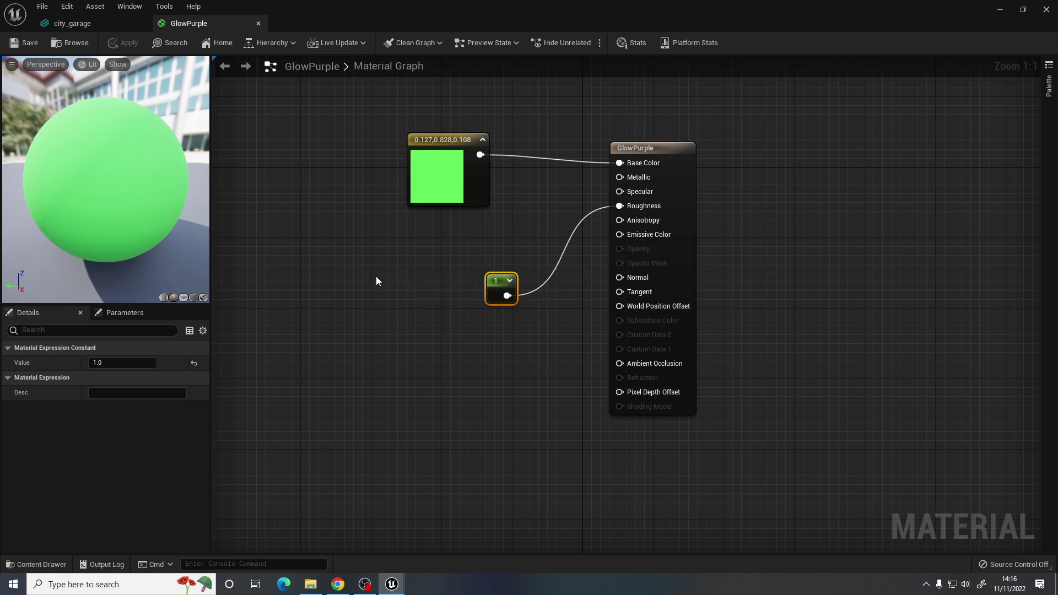
left_click_drag(489, 284, 480, 284)
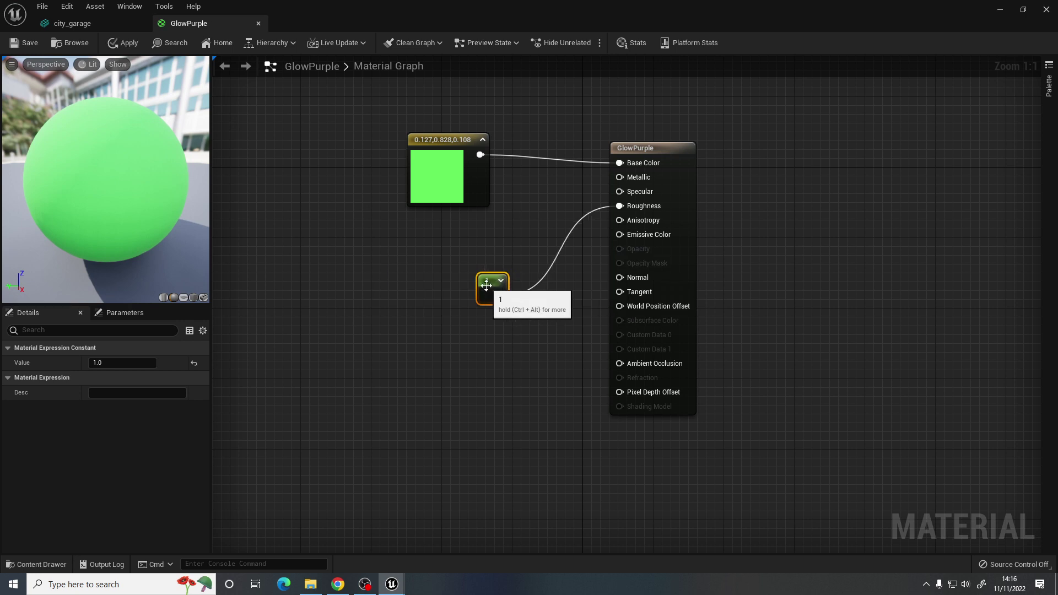
key("Delete")
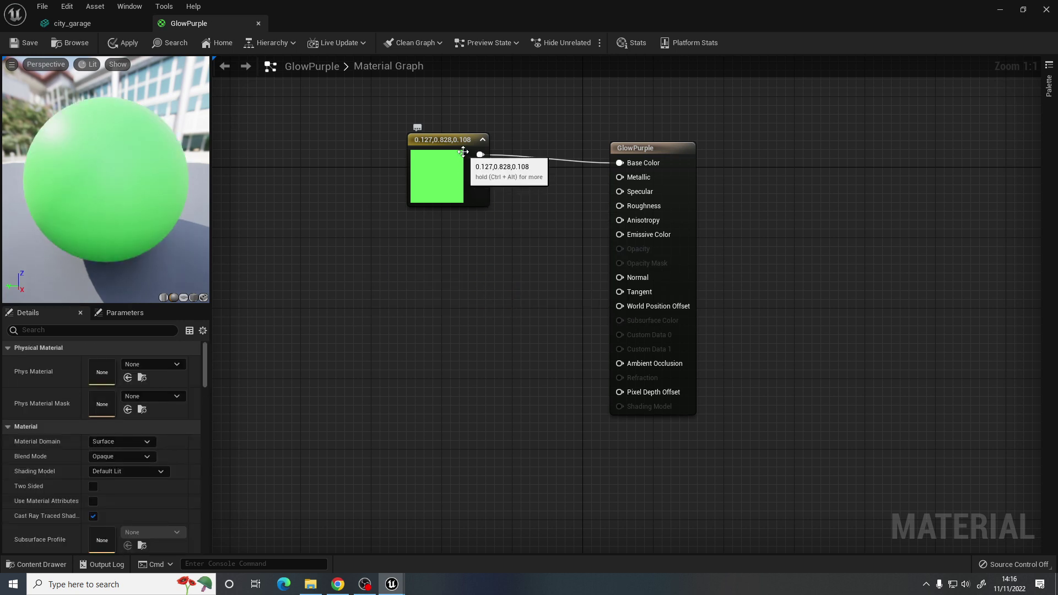
- Add a Multiply node between the colour node and the output node, and connect the colour to its A input
left_click_drag(427, 146, 348, 146)
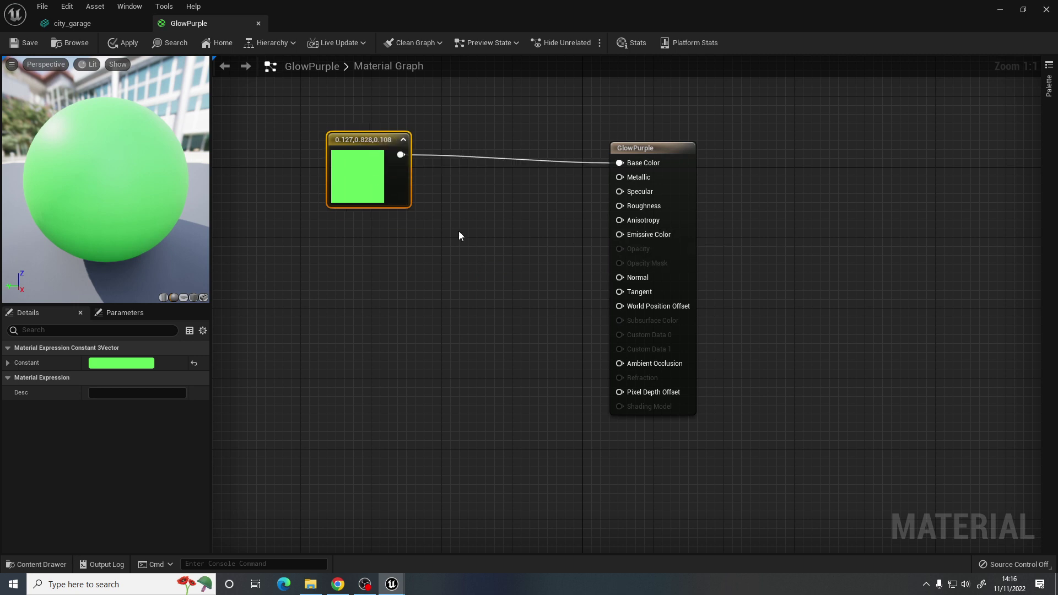
right_click(487, 243)
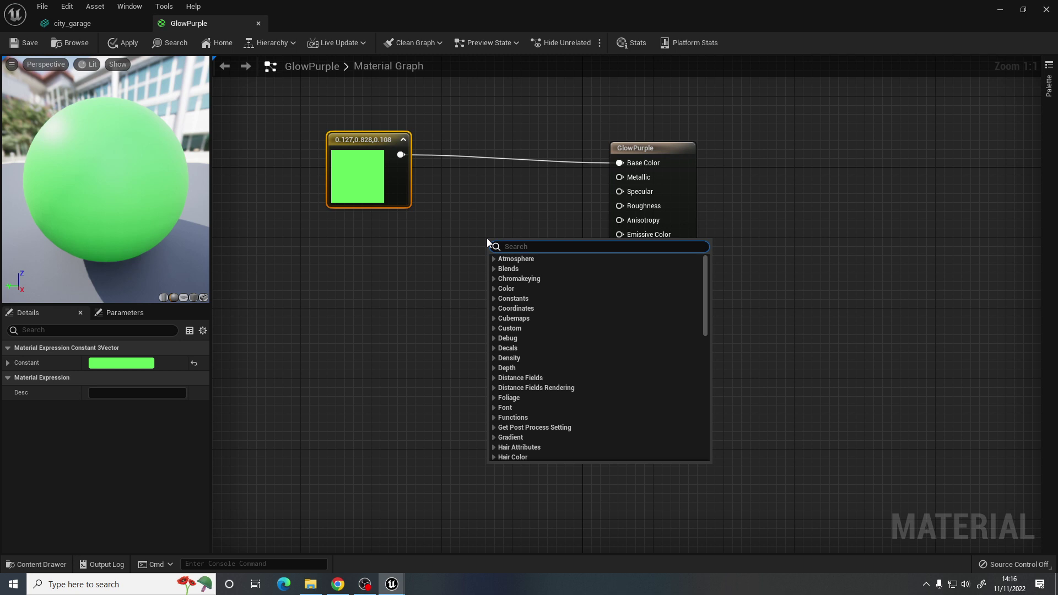
type("mu")
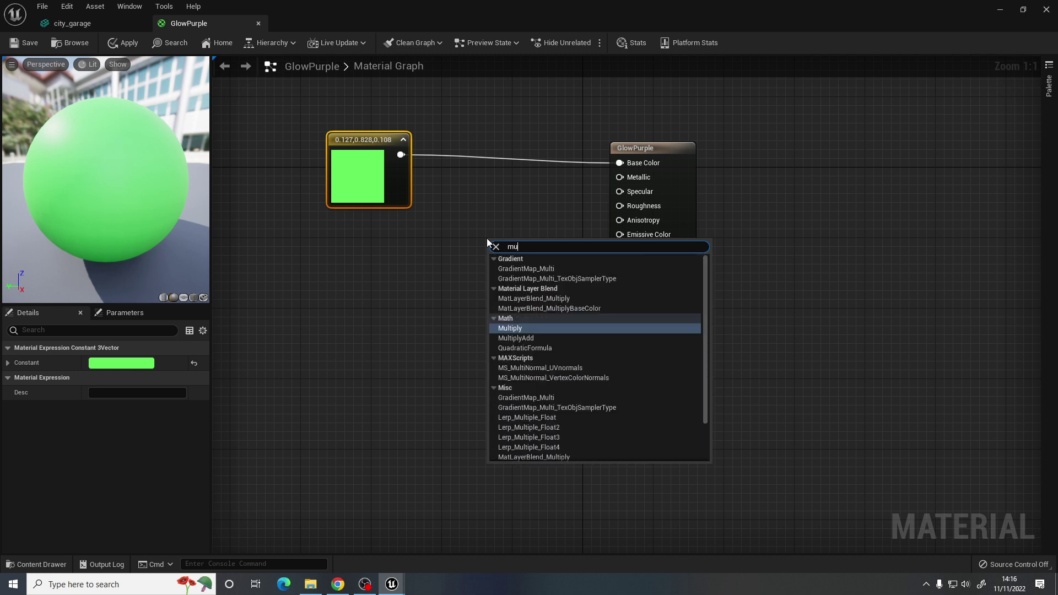
type("ltipl")
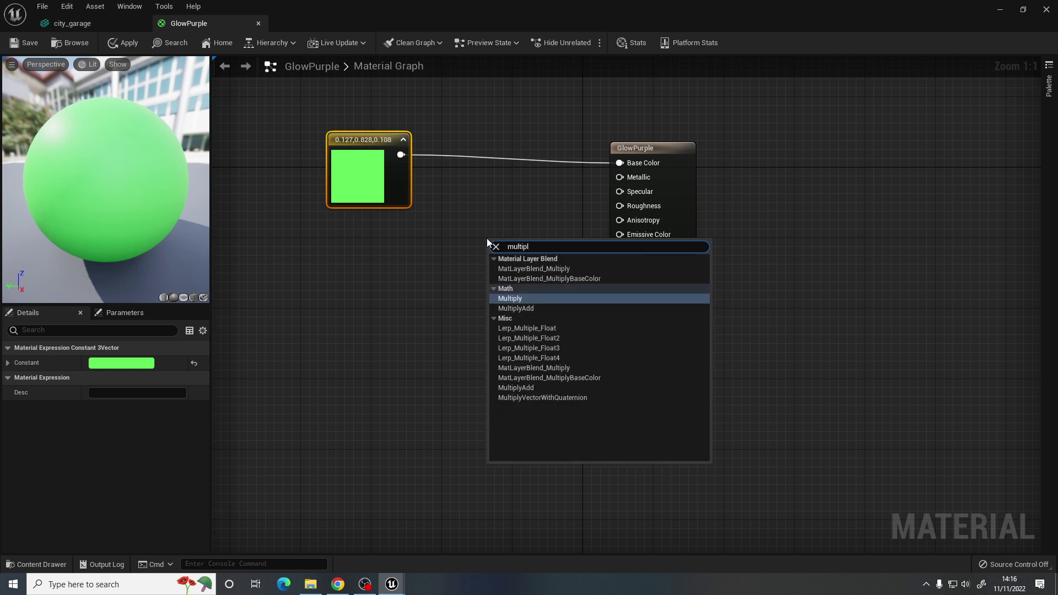
left_click(510, 299)
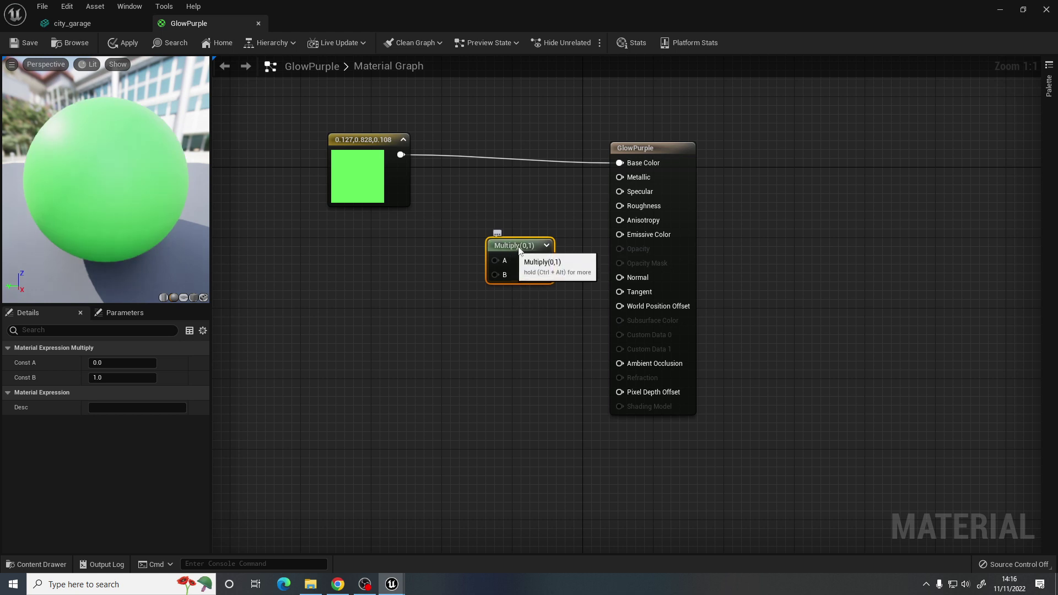
left_click_drag(508, 249, 517, 233)
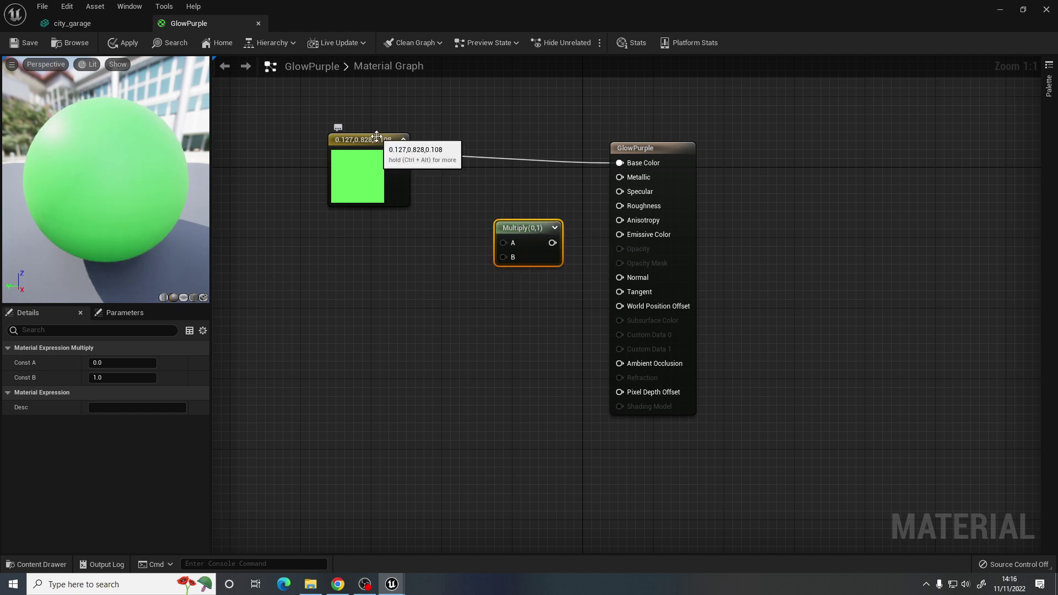
left_click_drag(401, 154, 508, 241)
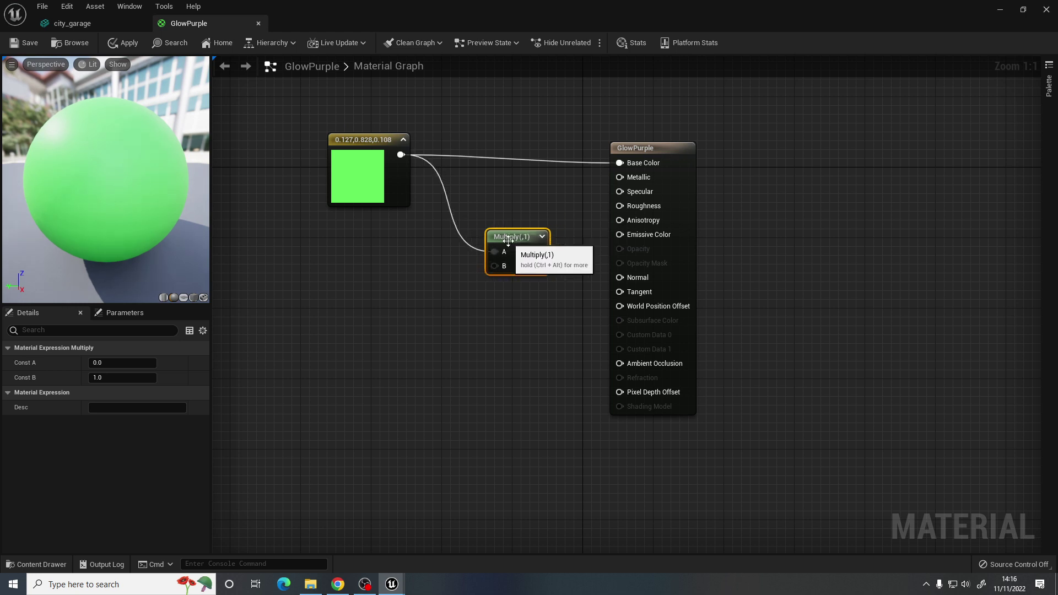
- Add a Constant node below the colour node and convert it to a parameter named Glow
right_click(423, 305)
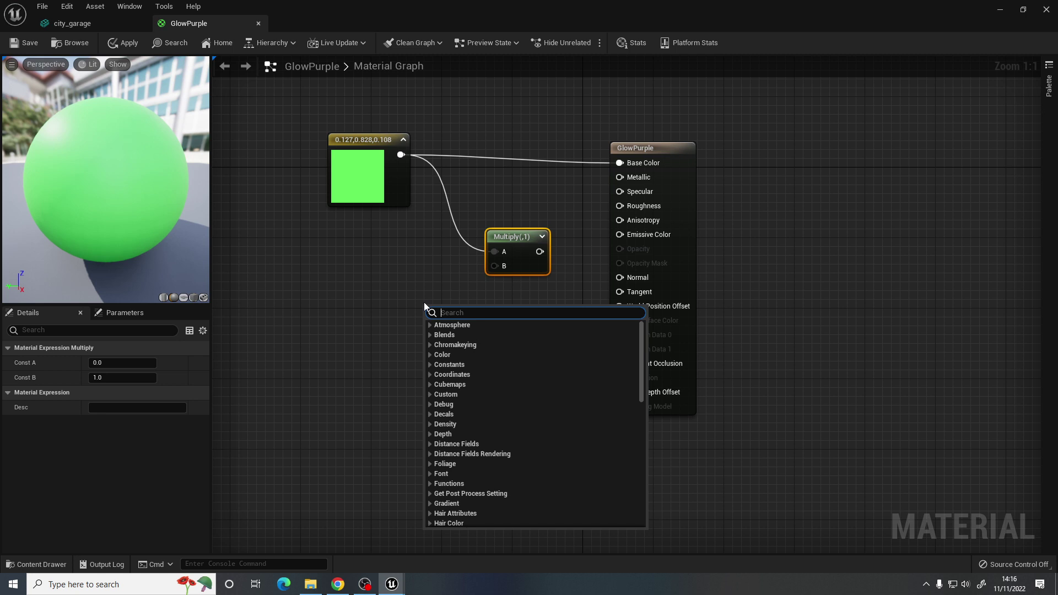
type("consta")
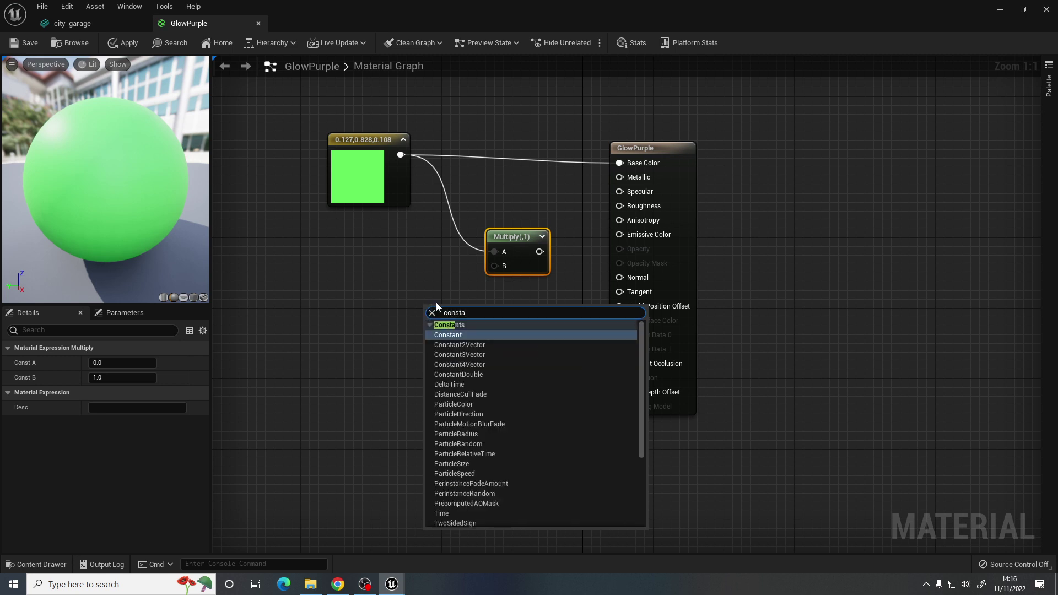
left_click(451, 336)
left_click_drag(440, 320, 385, 318)
right_click(383, 306)
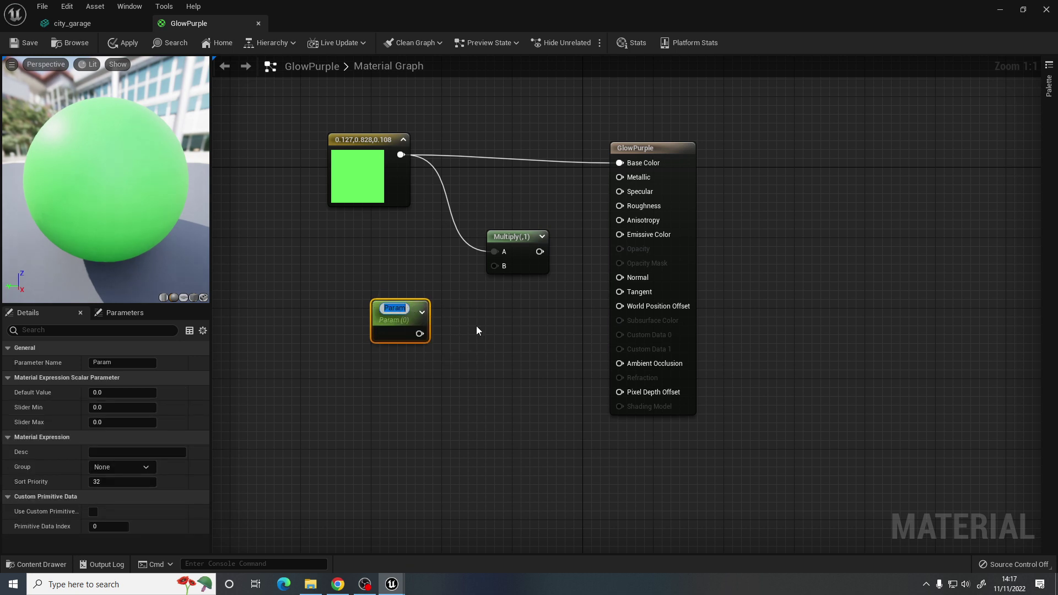
type("Glow")
key("Return")
- Connect the Glow parameter to the Multiply node's B input and the Multiply output to Emissive Color
left_click_drag(396, 307, 516, 236)
left_click(507, 237)
left_click(376, 297)
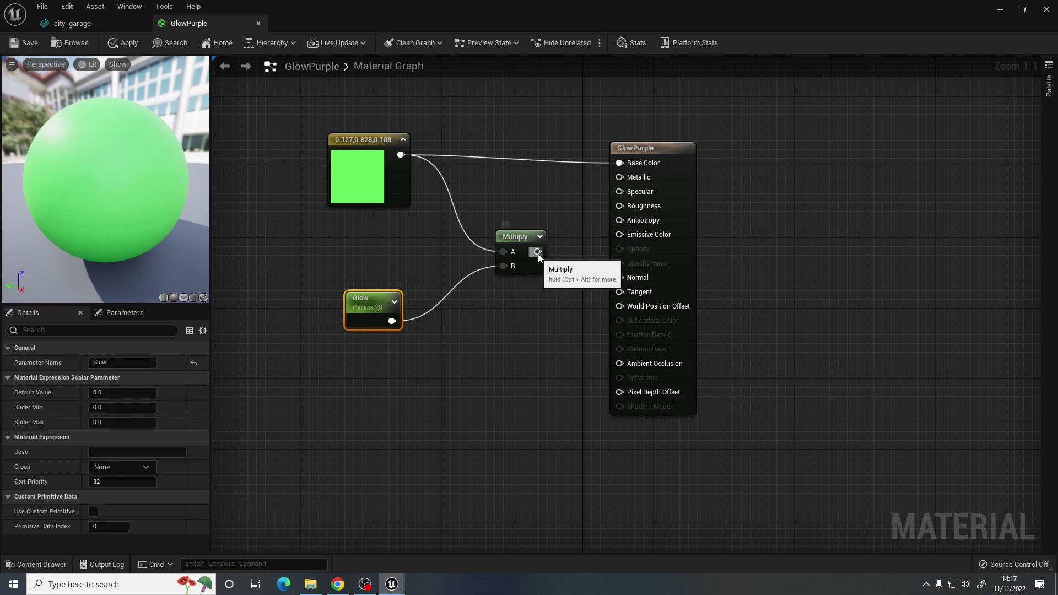
left_click_drag(538, 252, 619, 235)
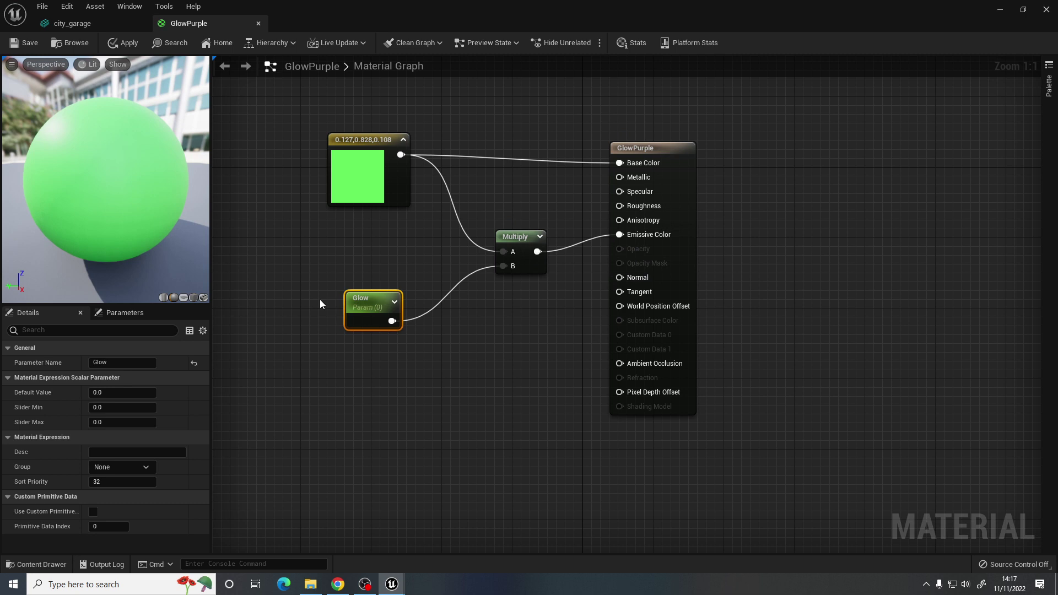
- Set the Glow parameter's default value to 10
double_click(367, 297)
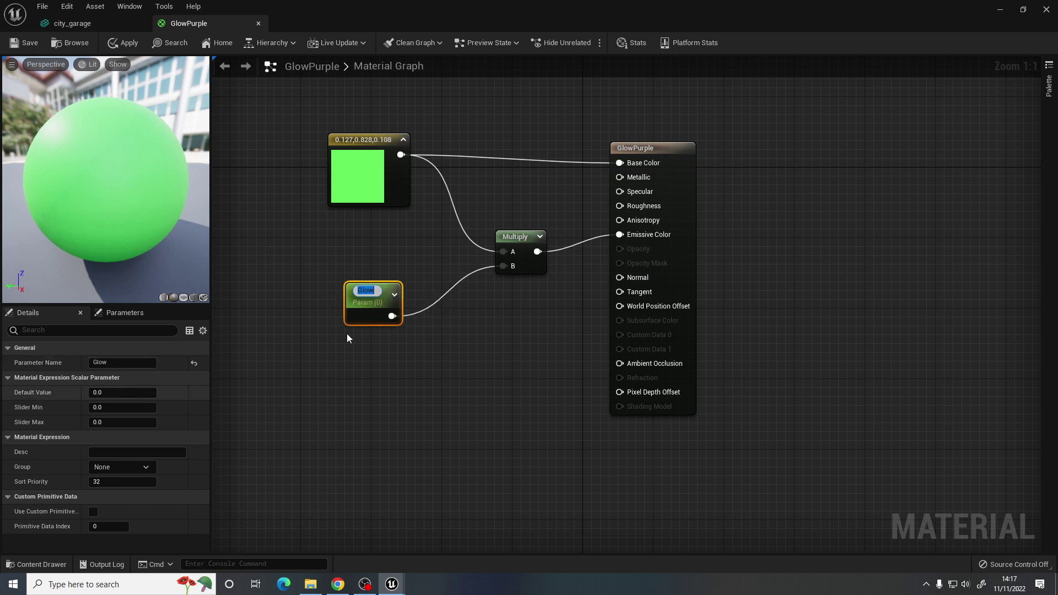
key("Return")
left_click(118, 392)
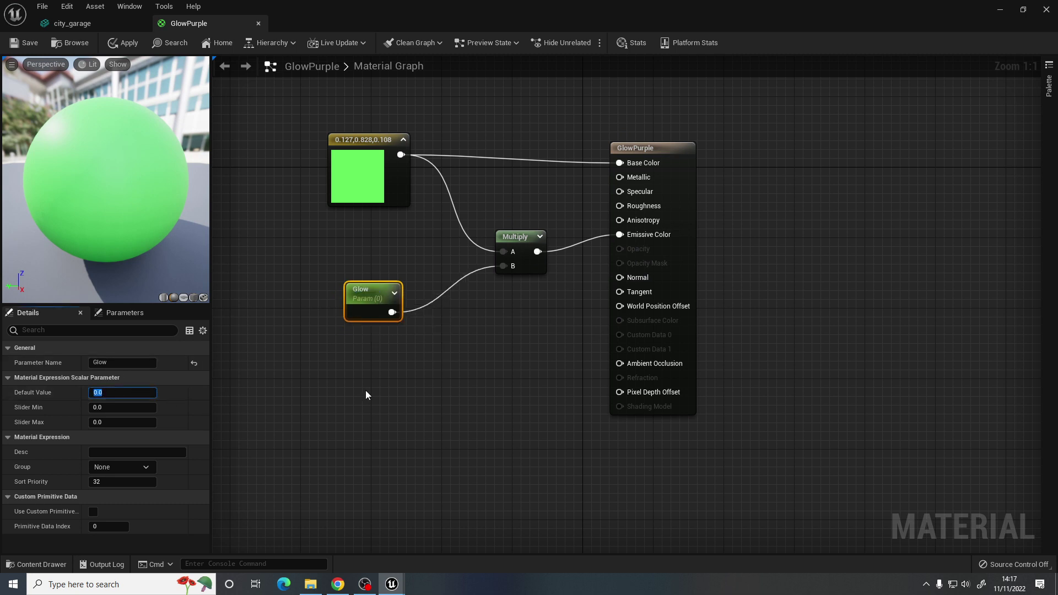
type("10")
key("Return")
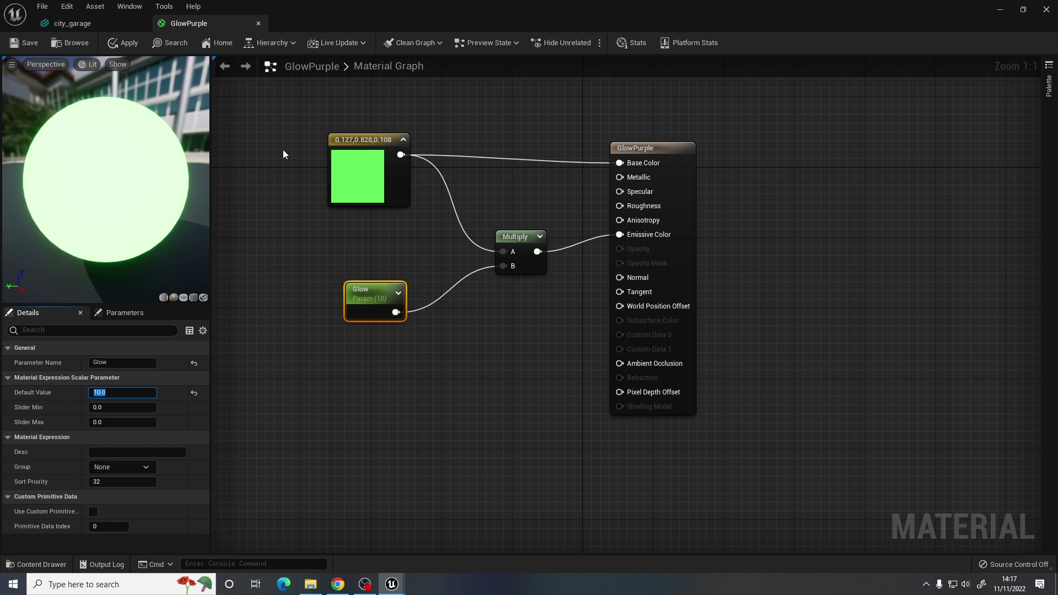
- Change the Constant3Vector colour to a magenta of about 0.828, 0, 0.644 and save the material
left_click_drag(380, 139, 364, 136)
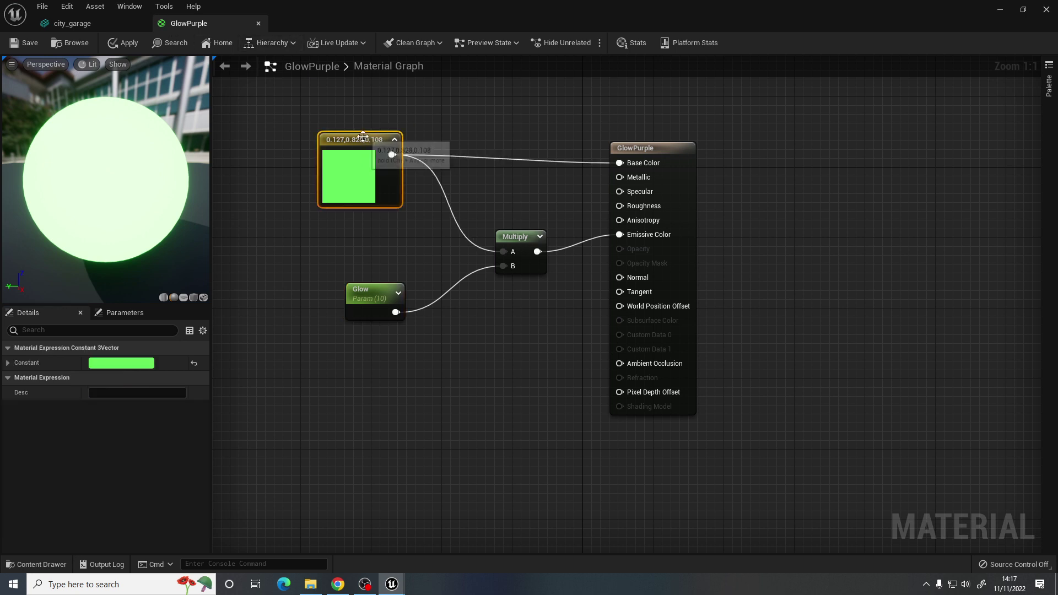
double_click(364, 167)
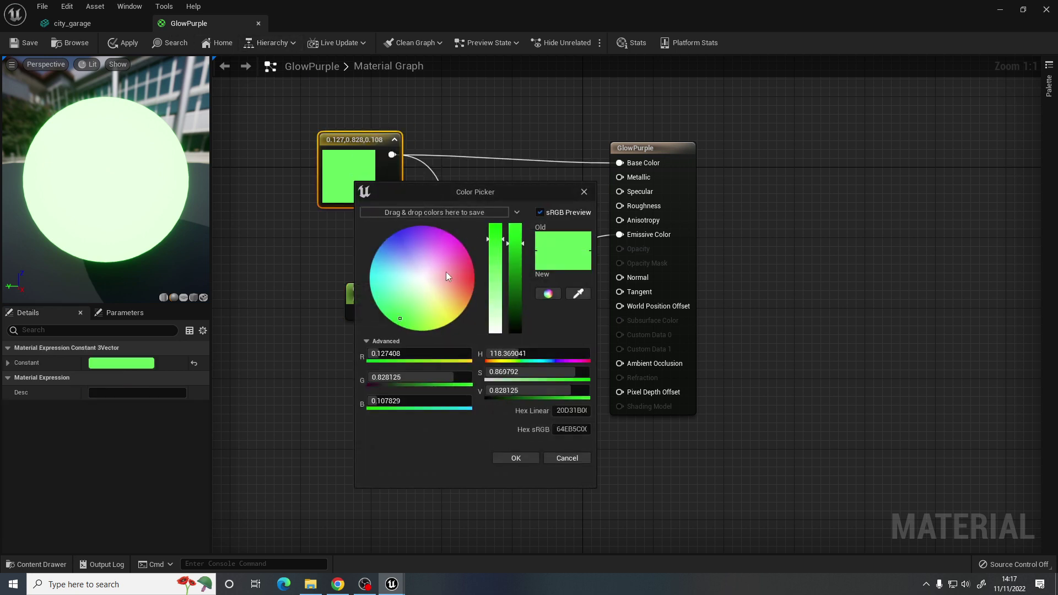
left_click_drag(446, 276, 458, 240)
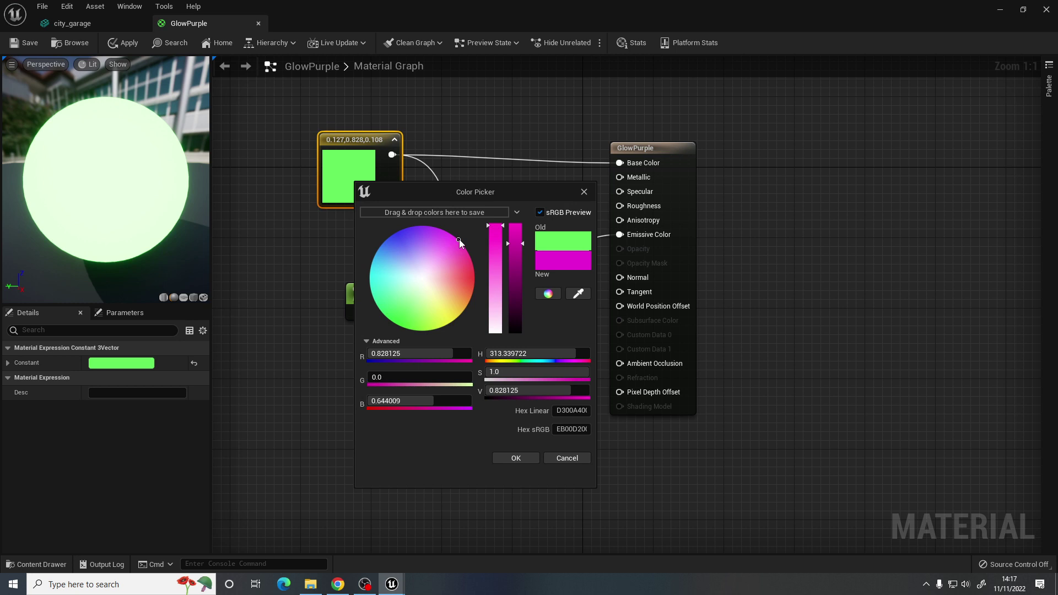
left_click(516, 458)
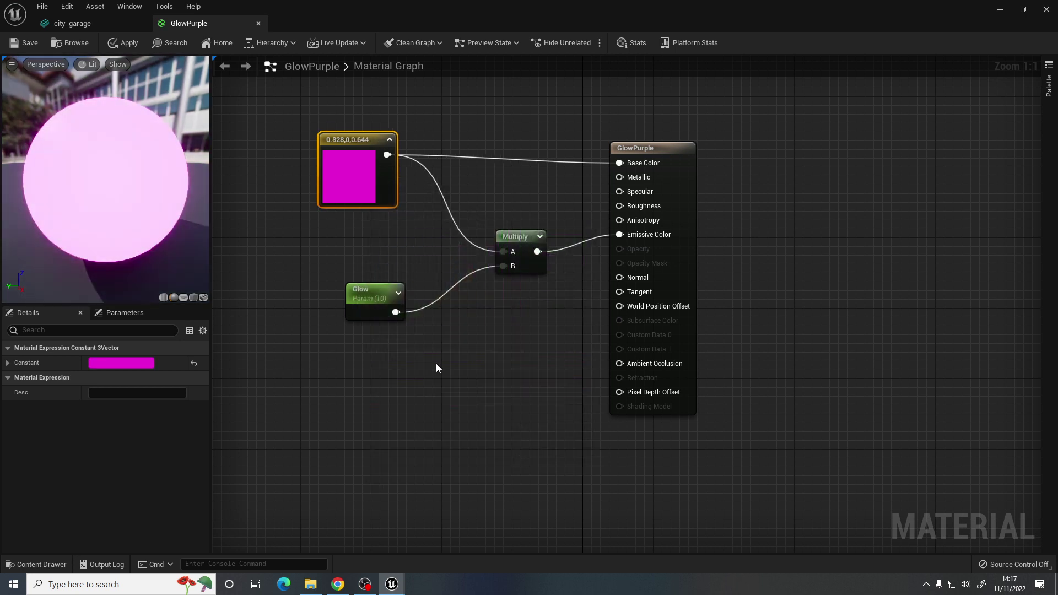
left_click(28, 45)
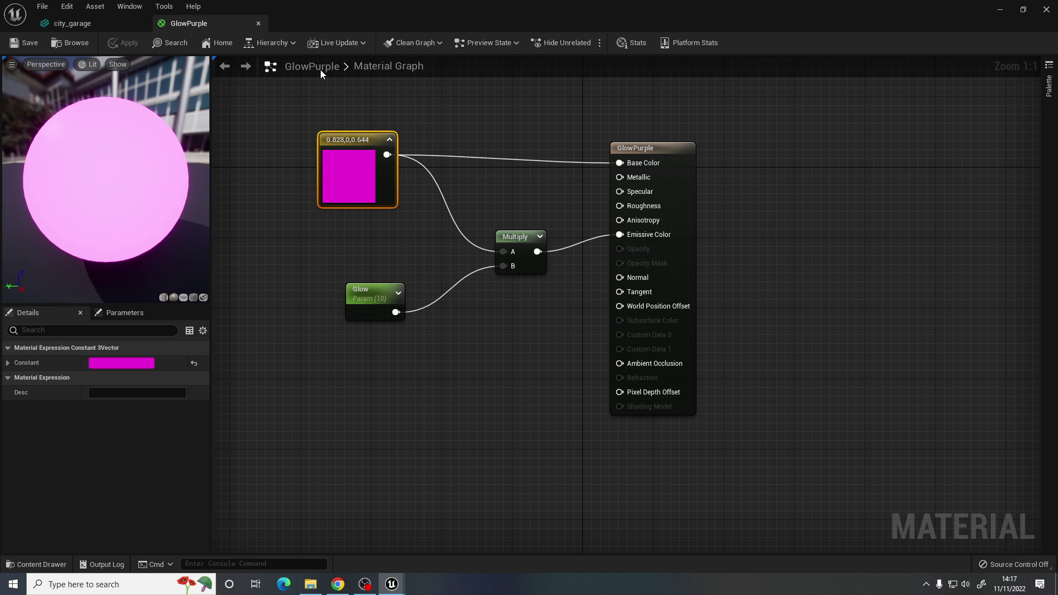
- Close the GlowPurple material and assign it to the Element 4 material slot of the city_garage mesh
left_click(258, 24)
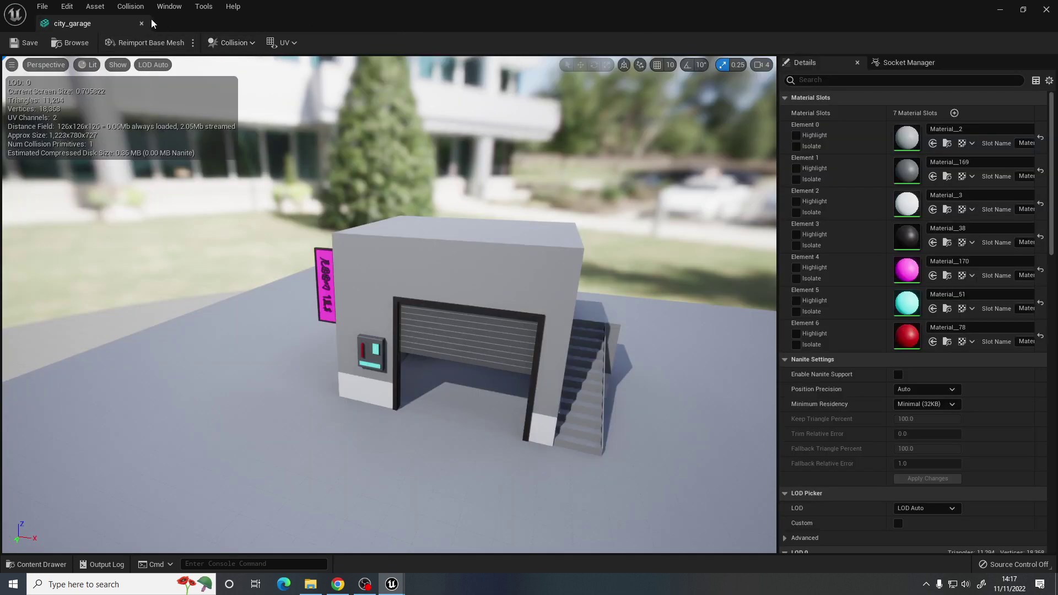
left_click_drag(463, 286, 402, 315)
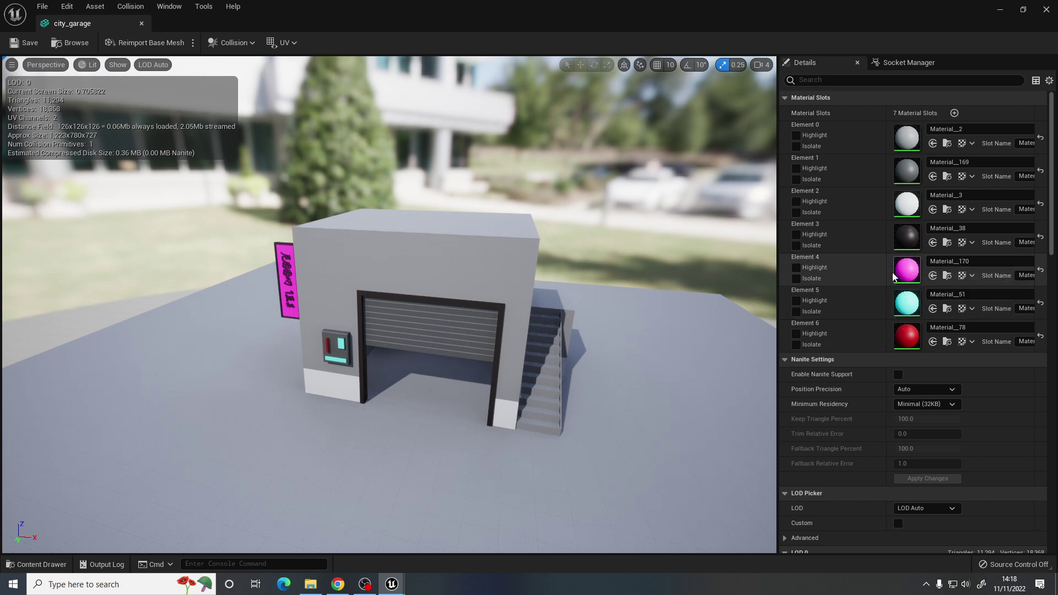
left_click(959, 261)
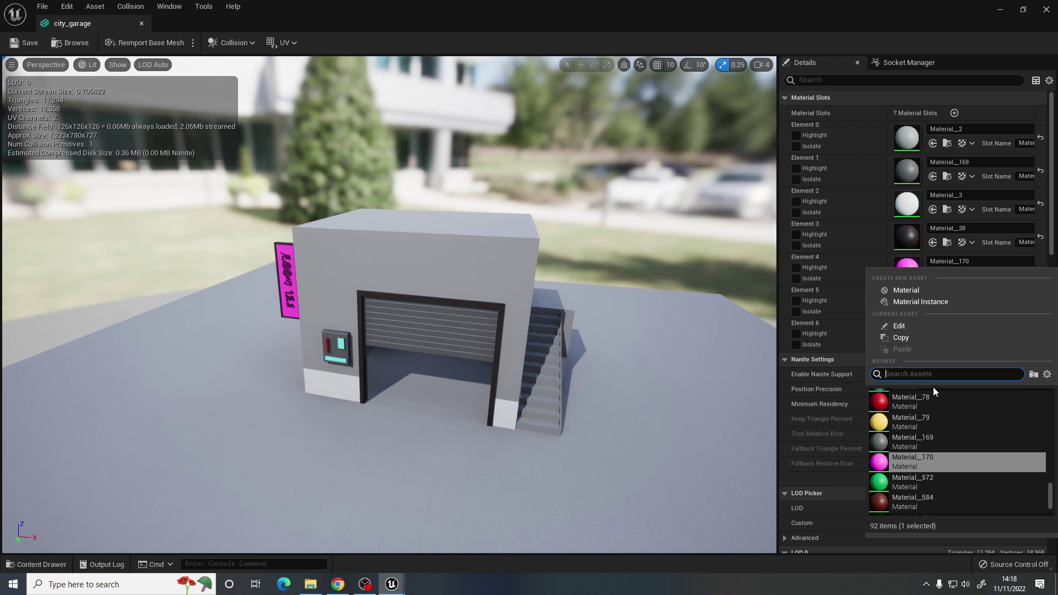
type("glow")
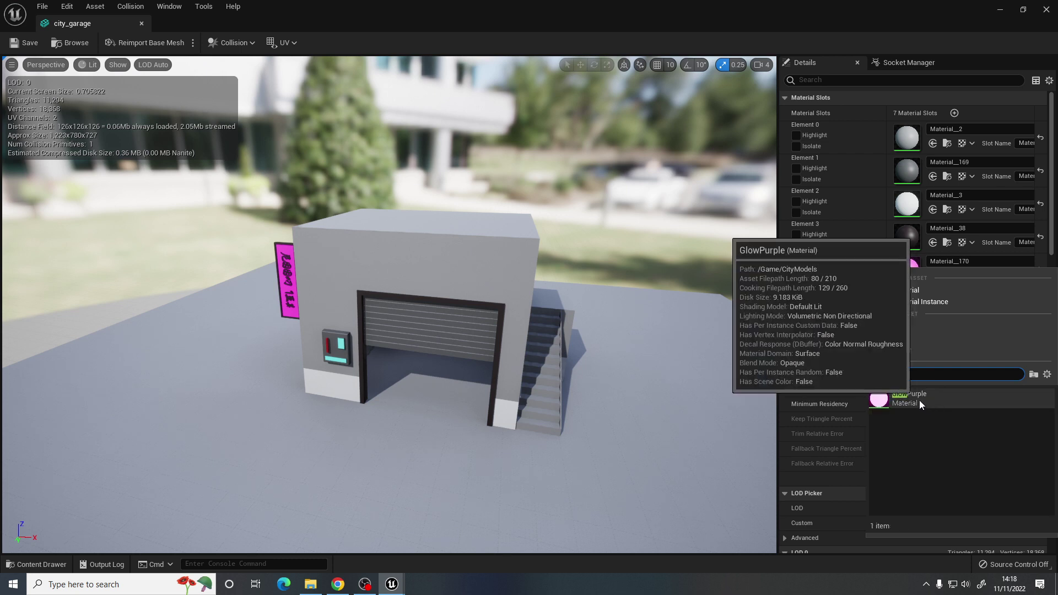
left_click(921, 399)
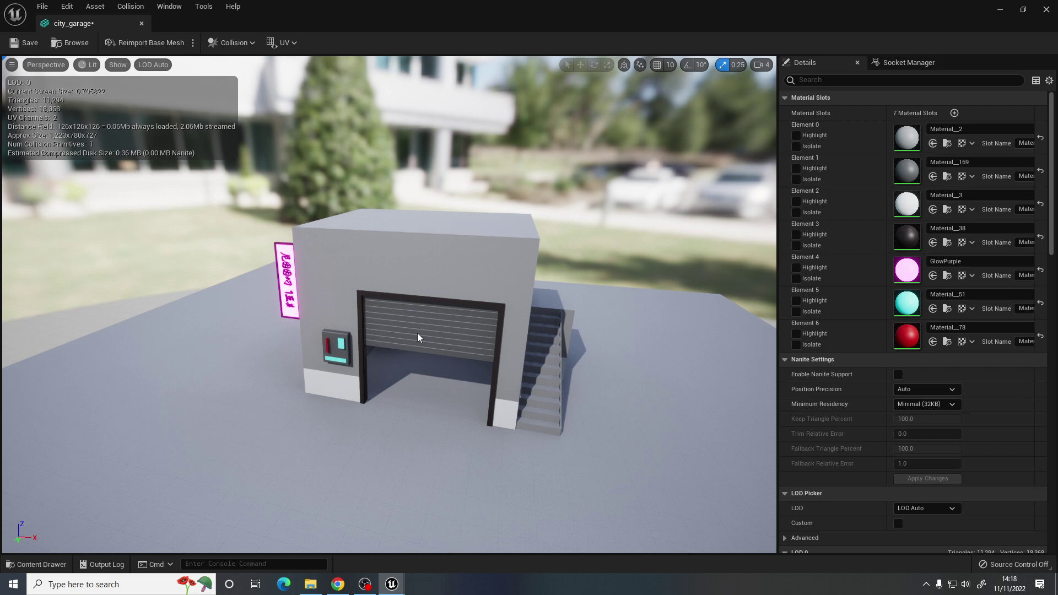
- Save the city_garage mesh and close its editor
mouse_move(418, 333)
right_mouse_down()
mouse_move(510, 315)
mouse_move(410, 326)
right_mouse_up()
key("w")
key("a")
key("s")
key("d")
left_click_drag(287, 331, 276, 302)
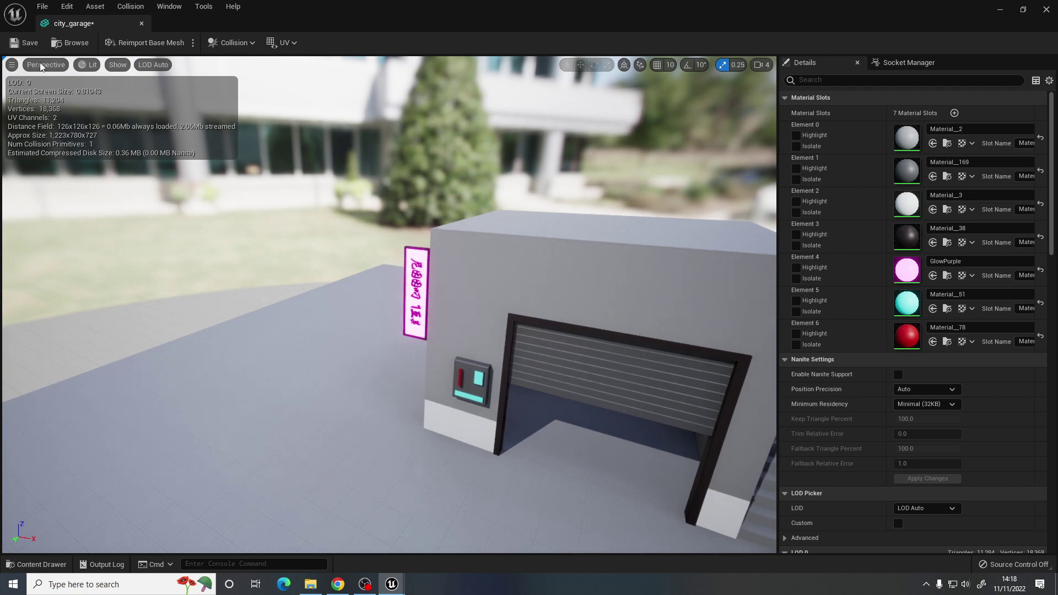
left_click(25, 42)
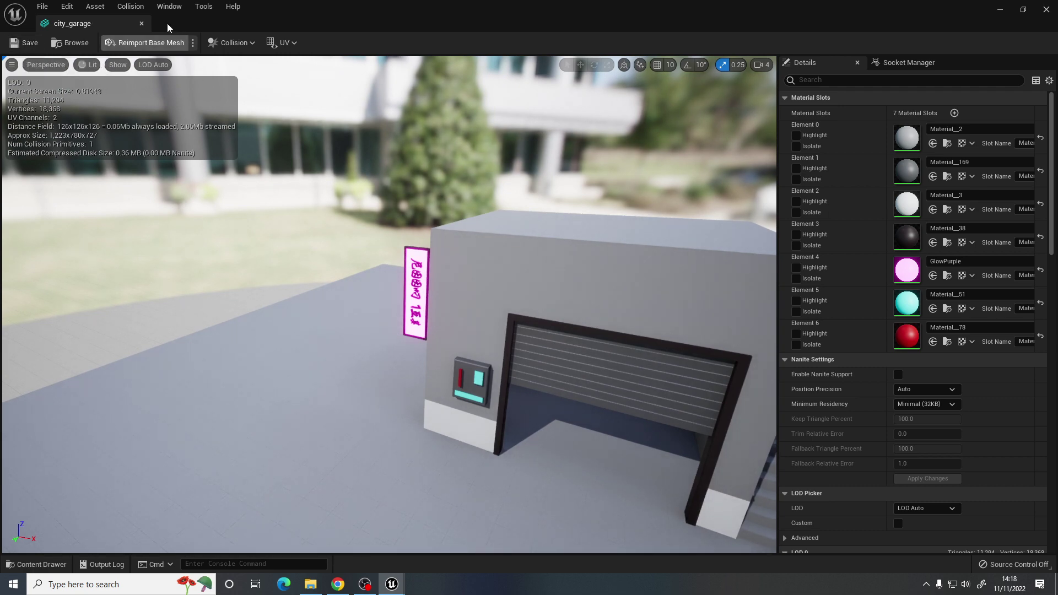
left_click(142, 23)
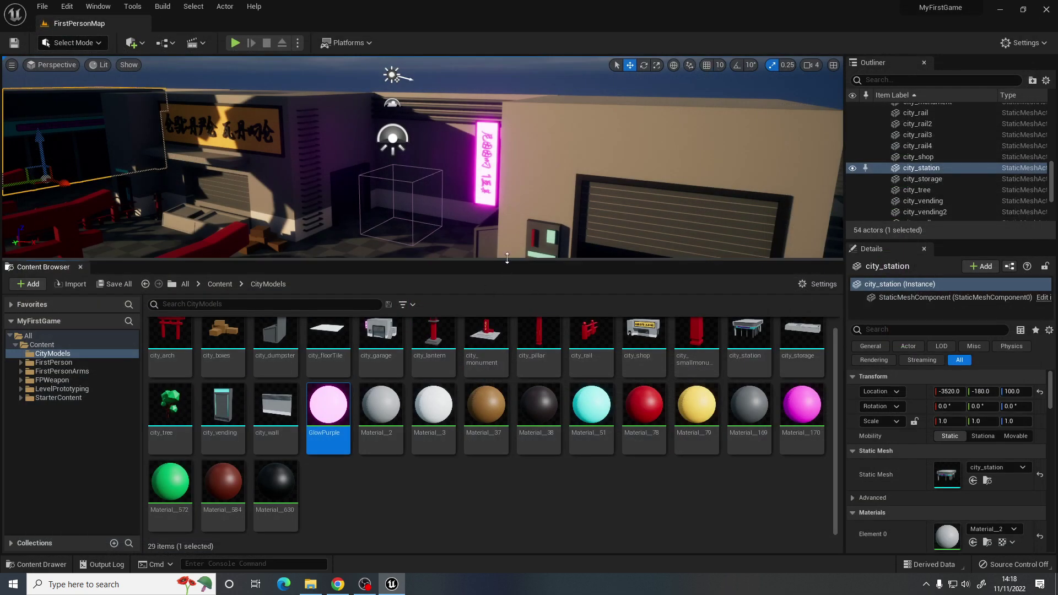
- Enlarge the level viewport to examine the garage's sign from near and far, and expand the content browser again
left_click_drag(507, 258, 508, 475)
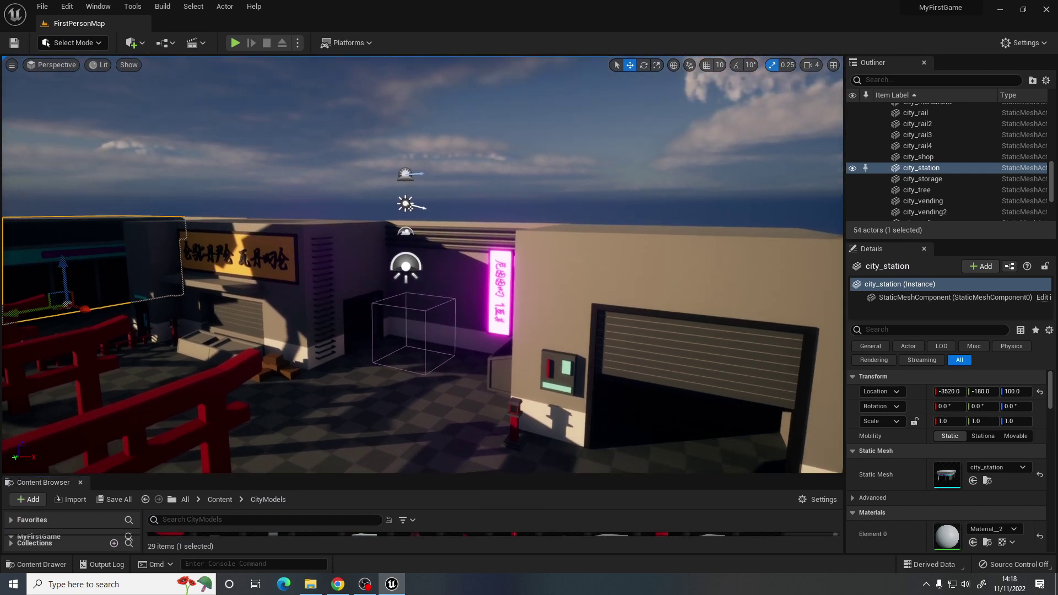
key("w")
right_click_drag(422, 265, 375, 275)
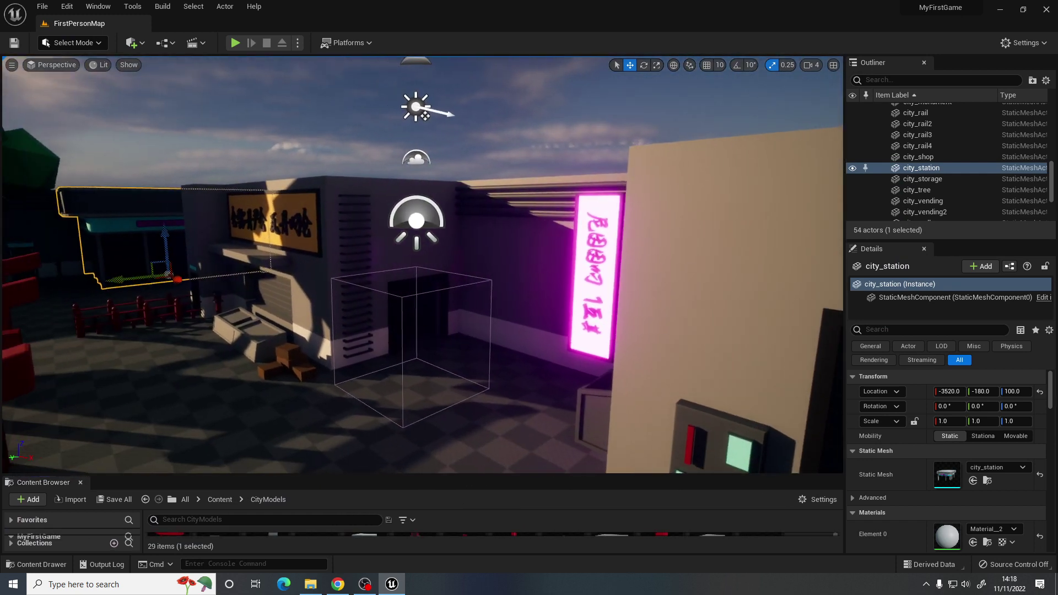
key("s")
right_click_drag(623, 264, 678, 260)
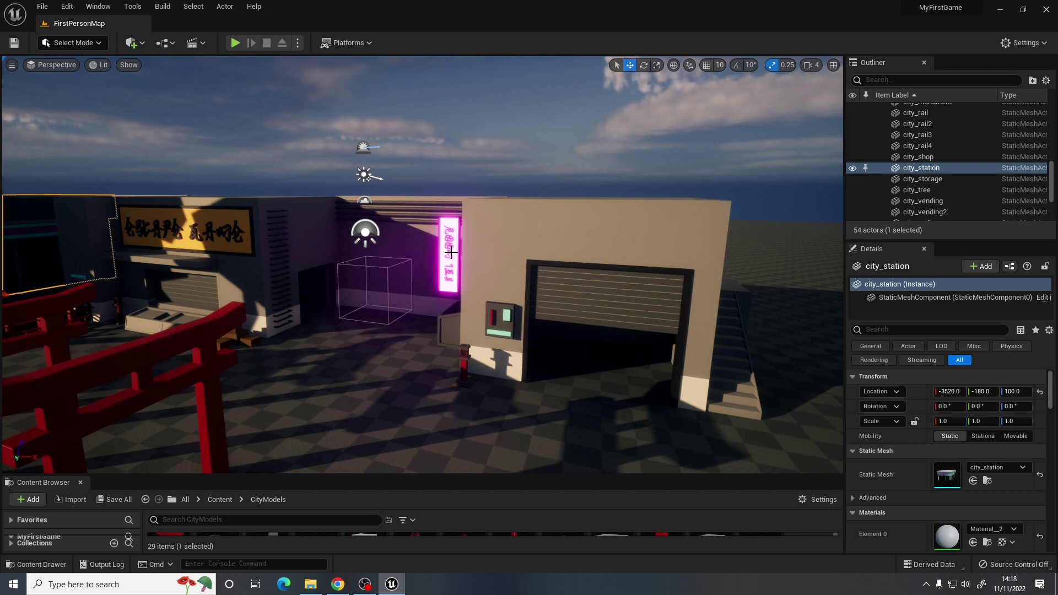
left_click_drag(444, 470, 458, 353)
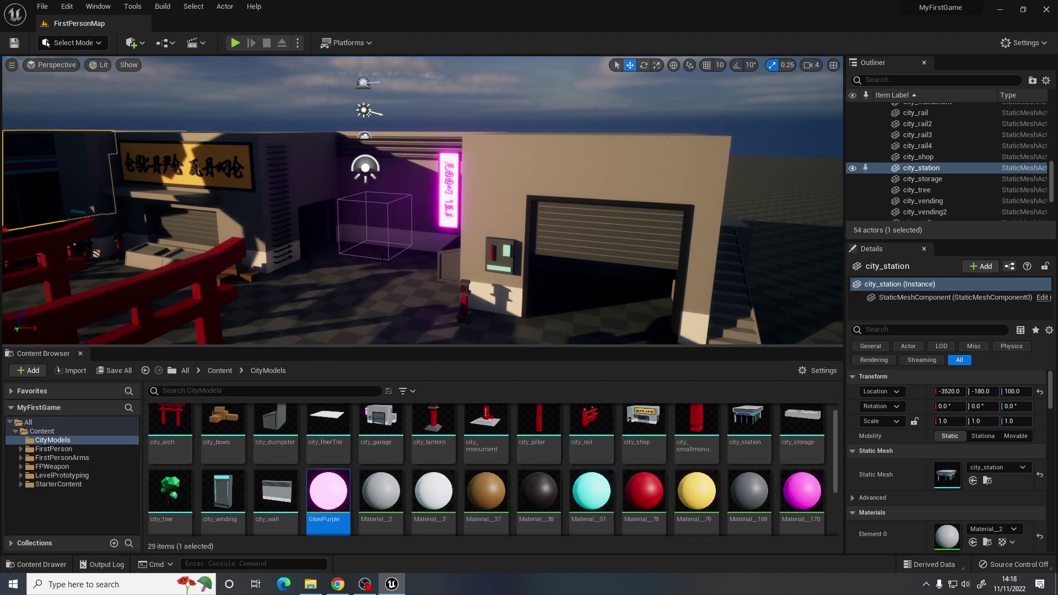
- Duplicate the GlowPurple material in the CityModels folder and name the copy GlowYellow
right_click_drag(382, 261, 353, 255)
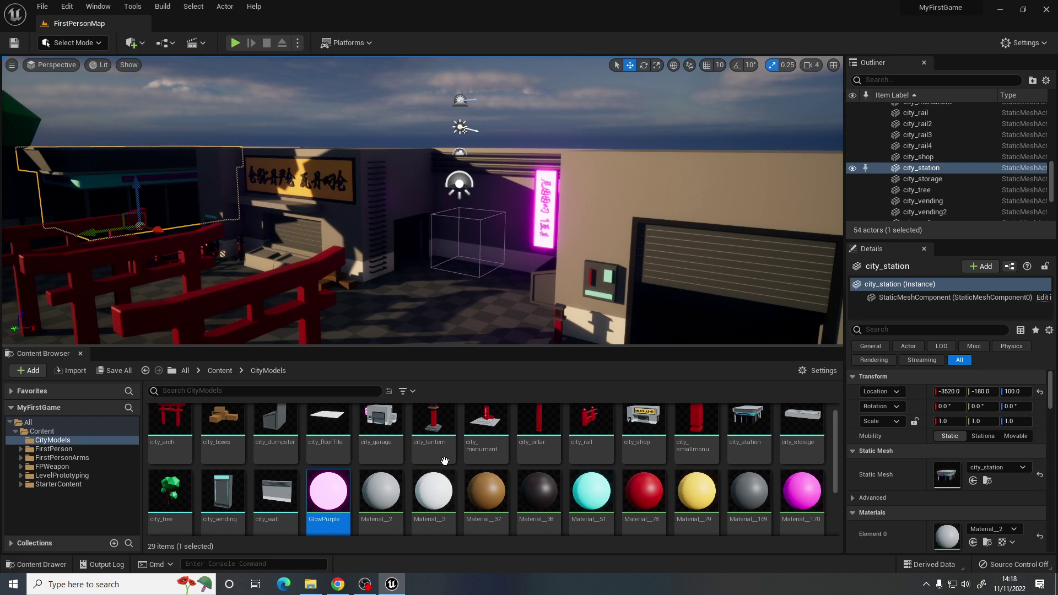
left_click_drag(432, 348, 433, 236)
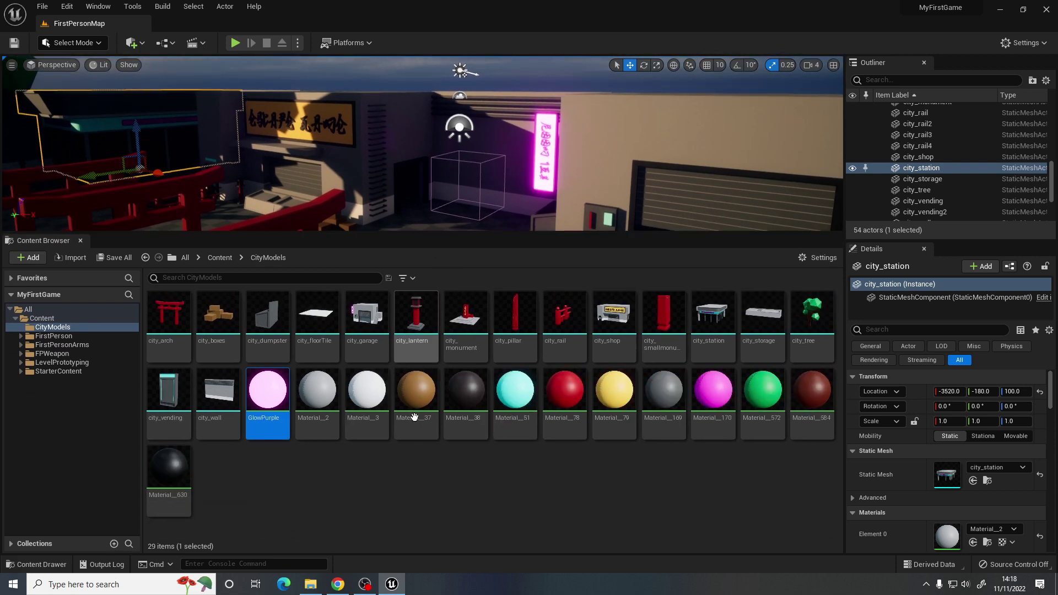
right_click(258, 429)
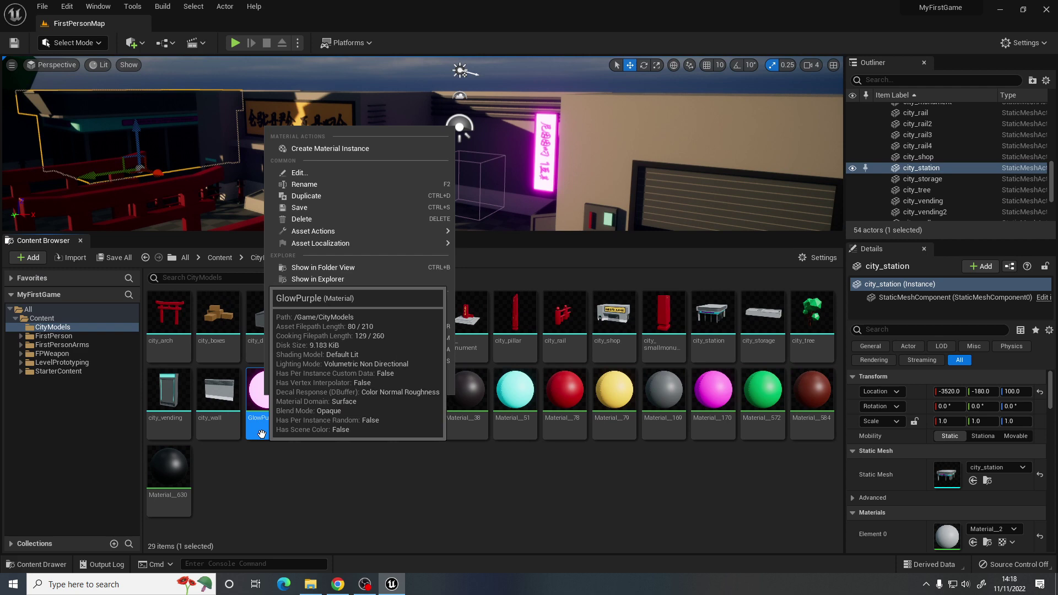
left_click(264, 467)
right_click(270, 394)
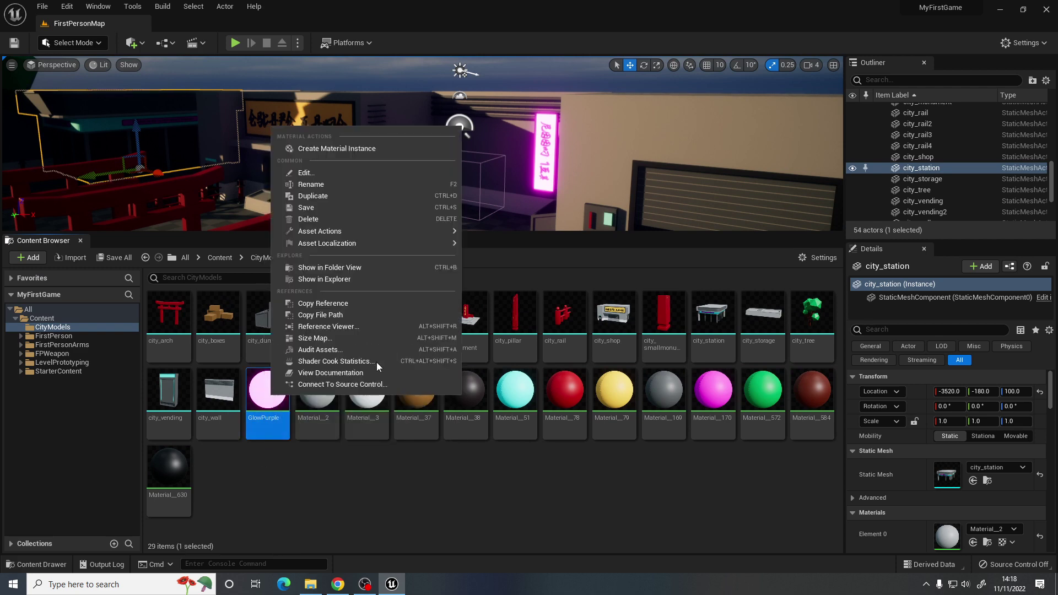
left_click(332, 196)
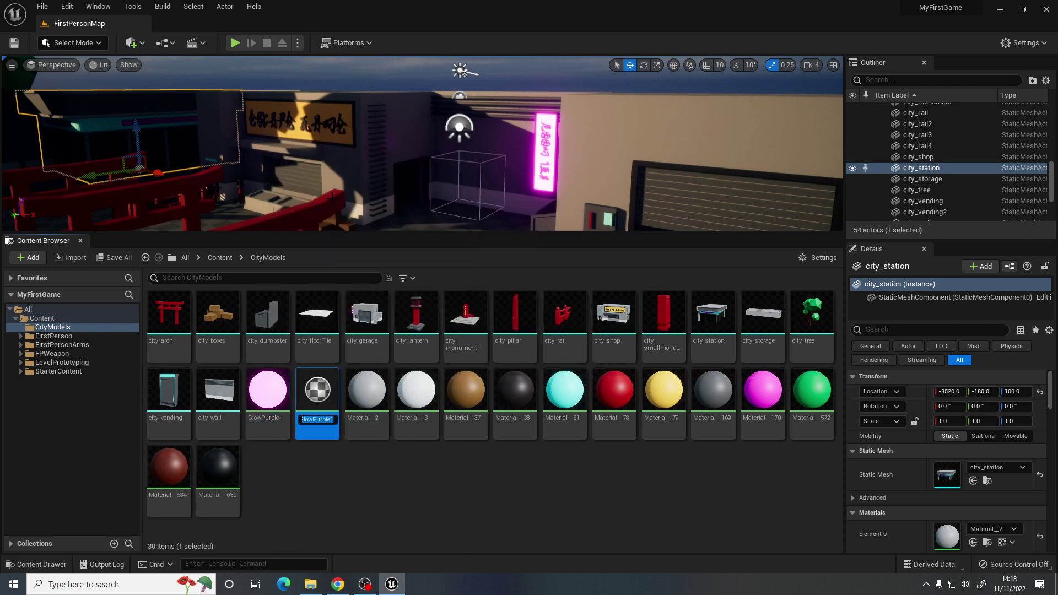
type("GlowYellow")
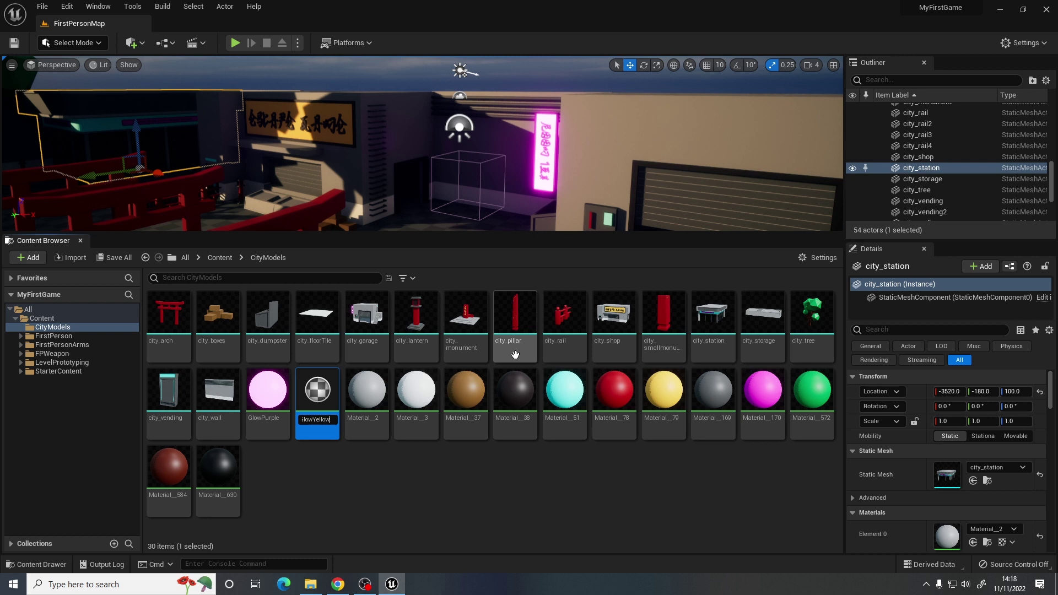
key("Return")
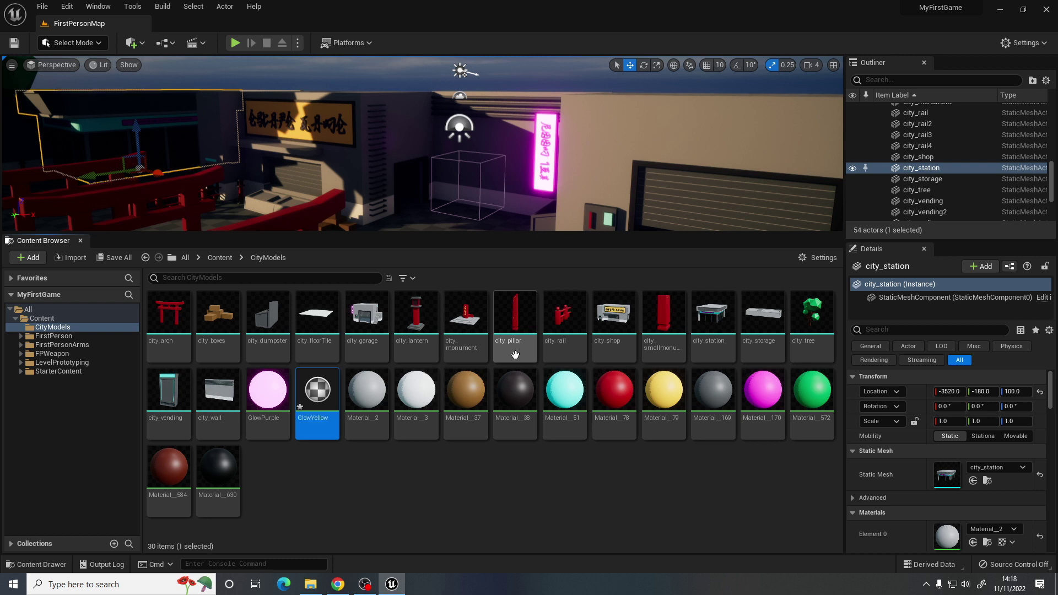
- Open the GlowYellow material and change its Constant3Vector colour to a yellow of about 0.979, 0.711, 0
double_click(318, 391)
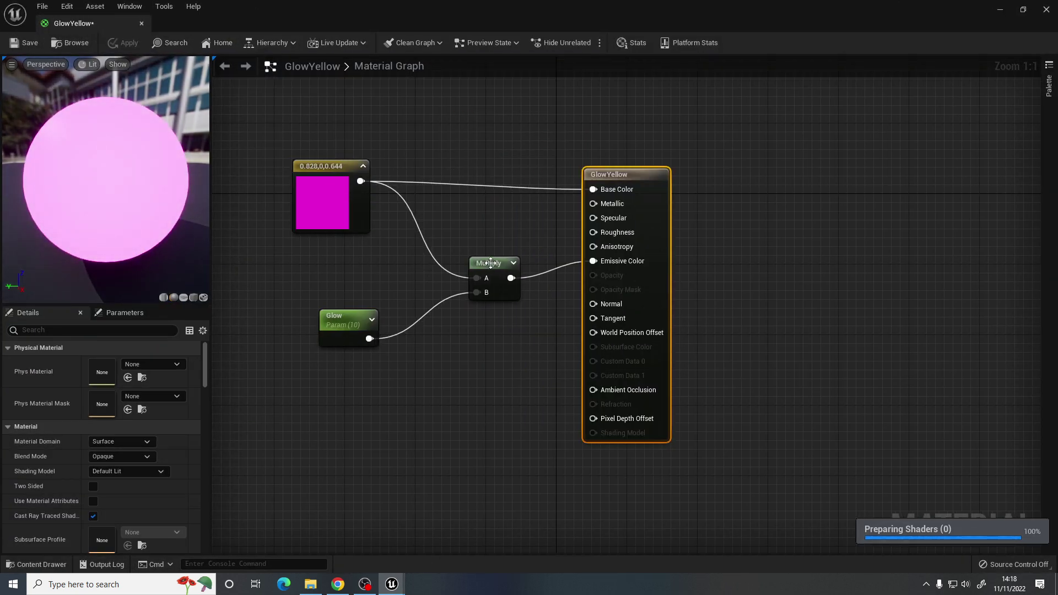
left_click(323, 166)
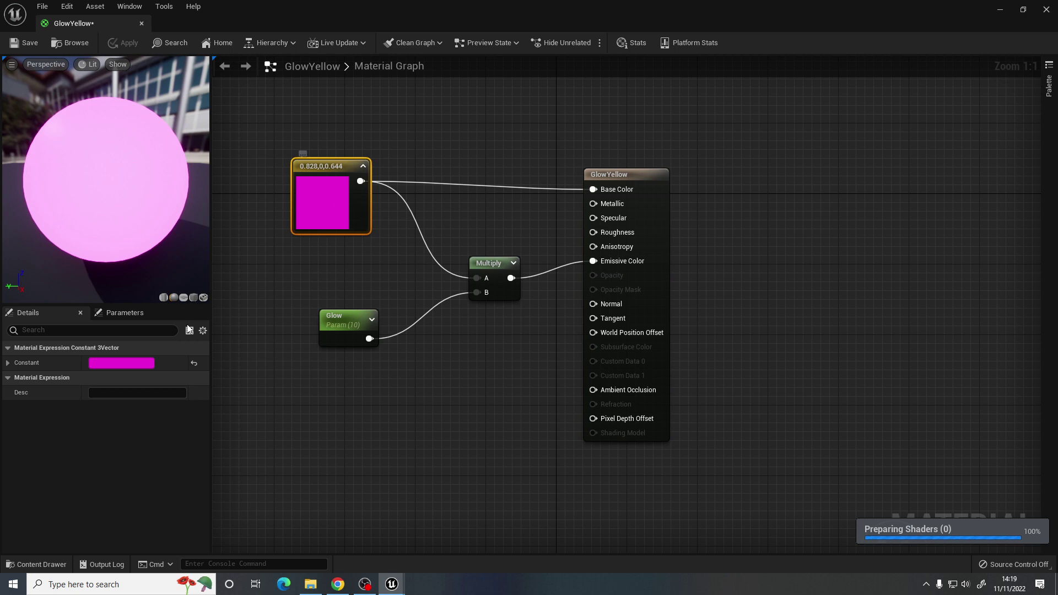
left_click(131, 362)
left_click_drag(231, 386, 247, 422)
left_click_drag(296, 340, 296, 324)
left_click(296, 555)
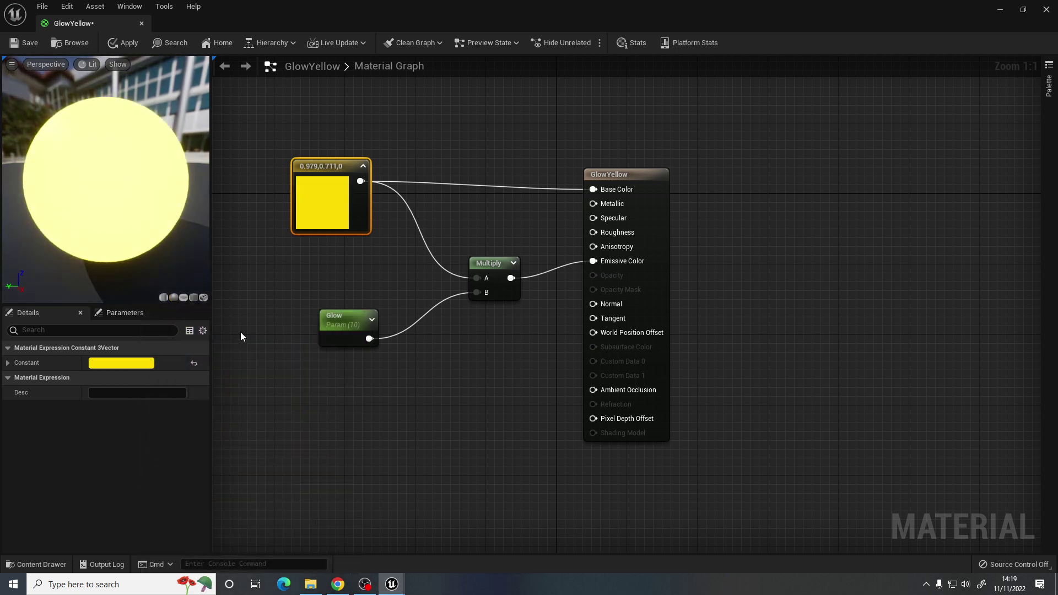
- Set the Glow parameter's default value to 5, then save and close the GlowYellow material
left_click(337, 320)
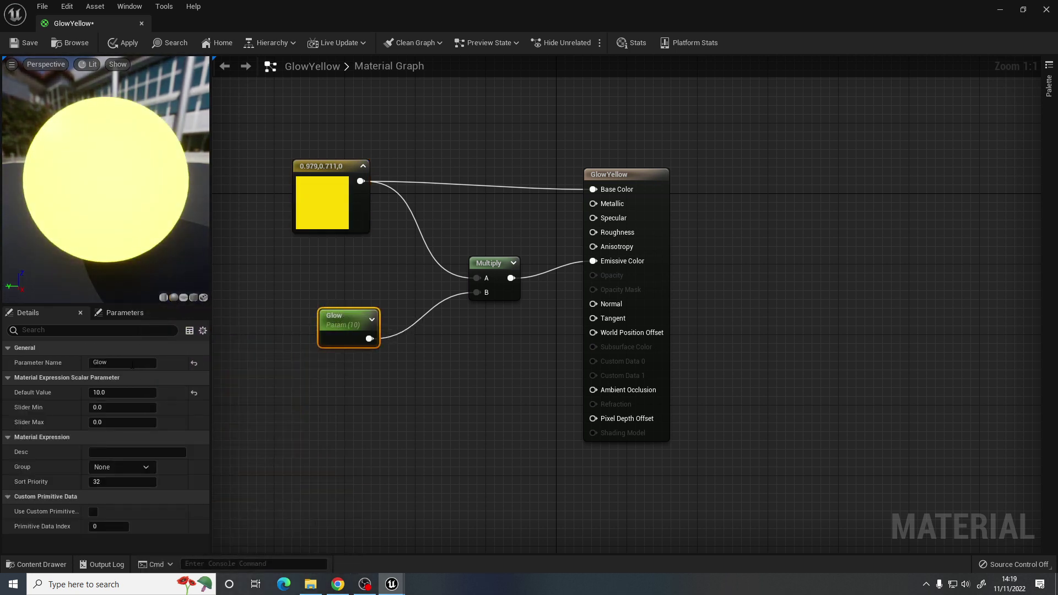
left_click(118, 393)
type("5")
key("Return")
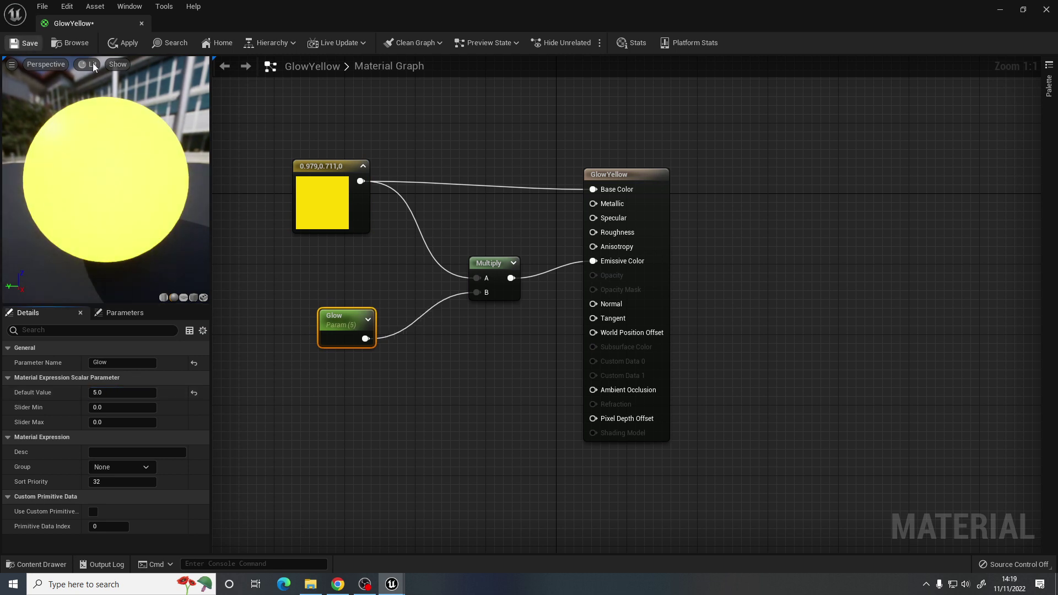
key("ctrl+s")
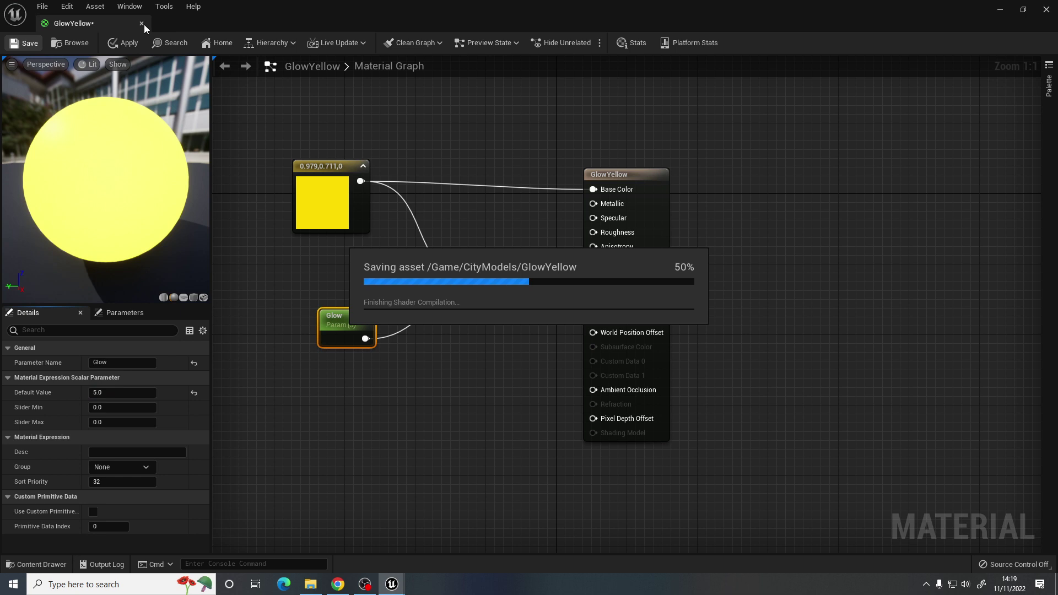
left_click(144, 25)
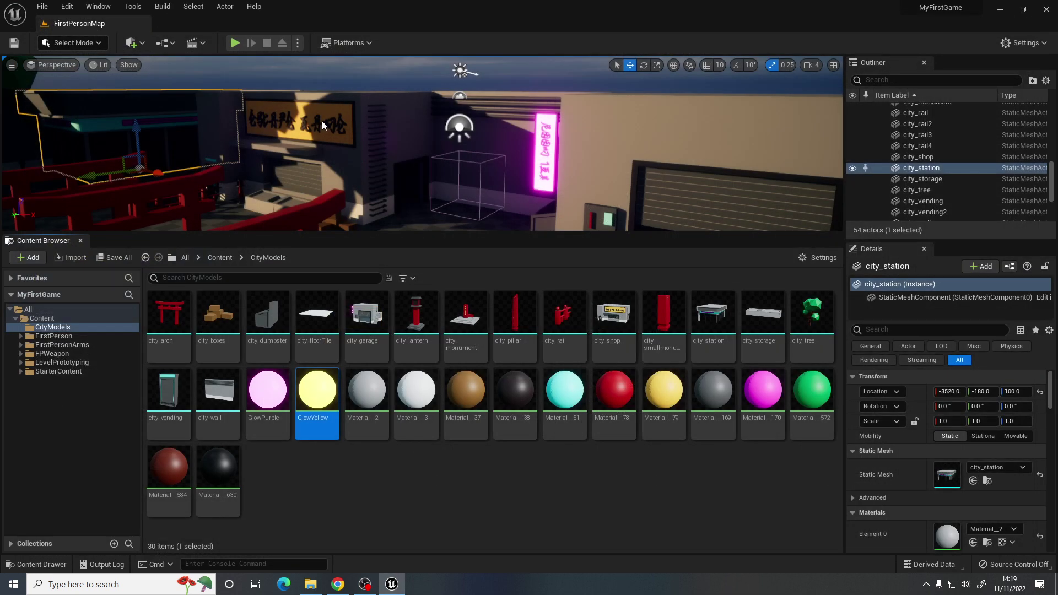
- Assign GlowYellow to the Element 5 material slot of the city_shop mesh, then save and close the mesh
left_click(326, 135)
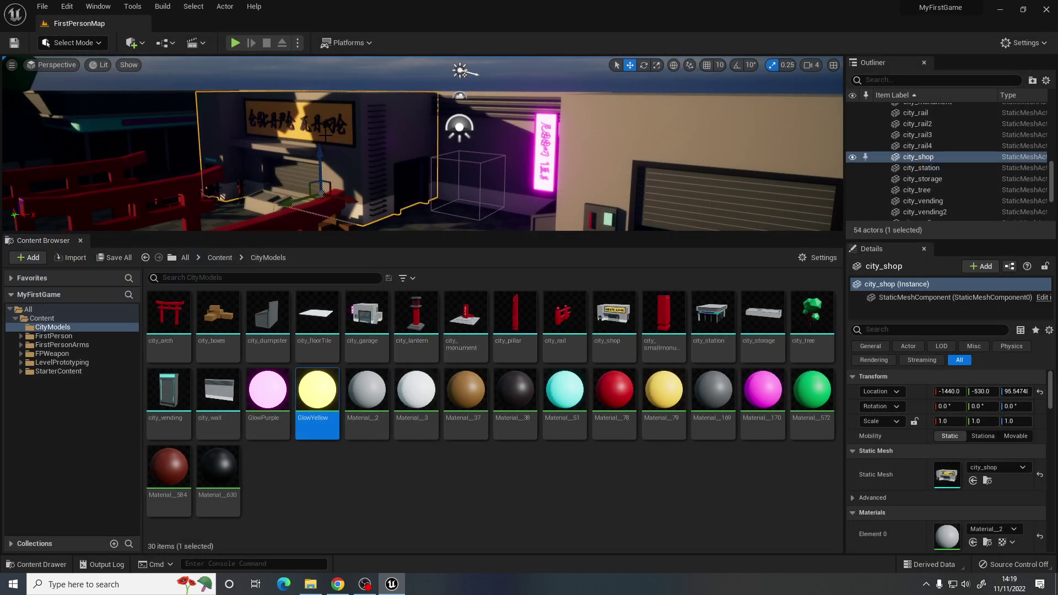
double_click(612, 331)
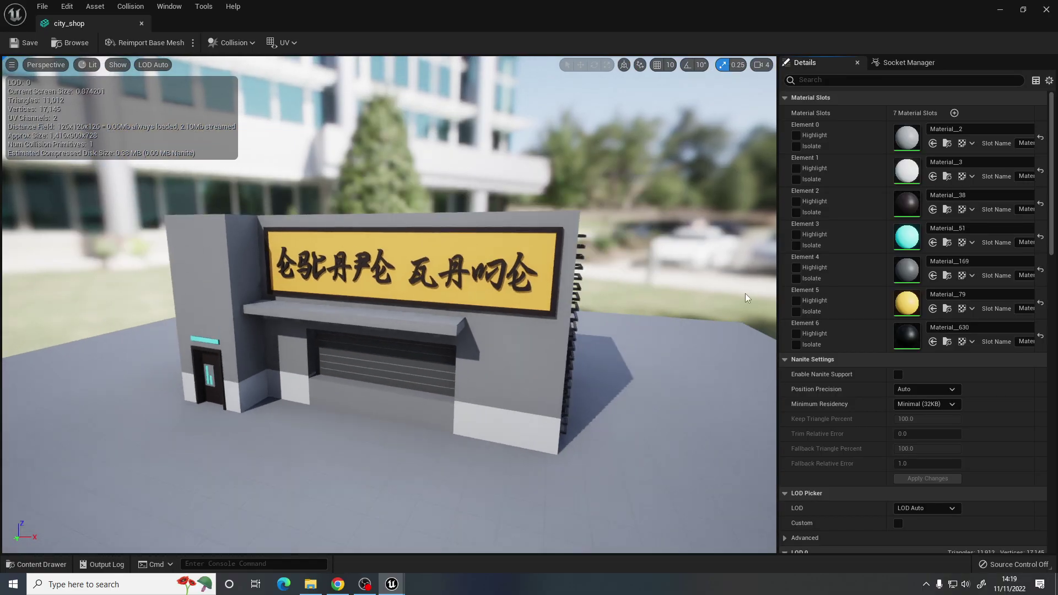
left_click(966, 294)
type("glow")
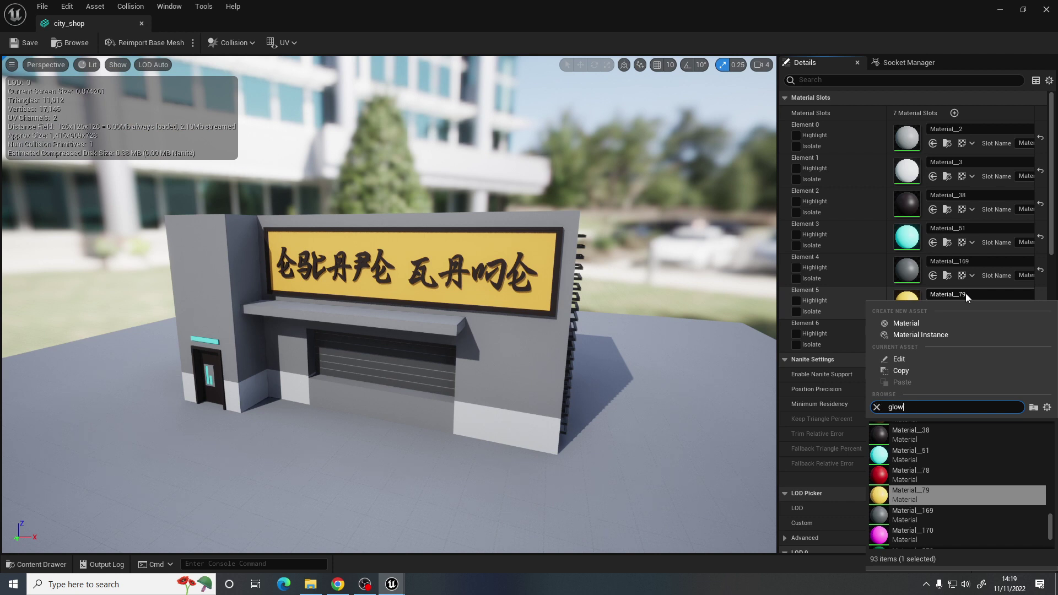
left_click(924, 448)
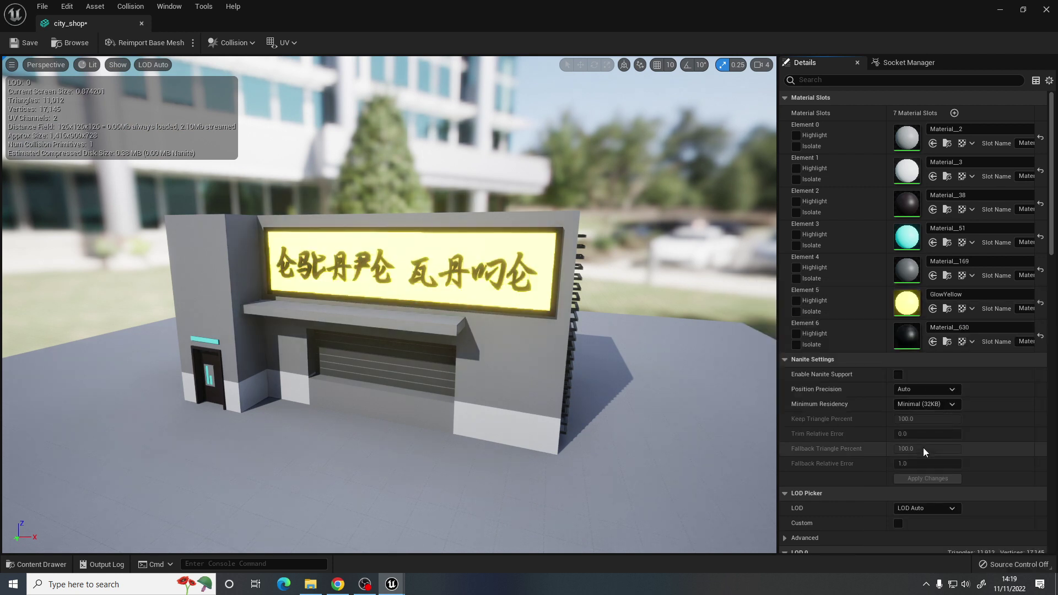
left_click(20, 43)
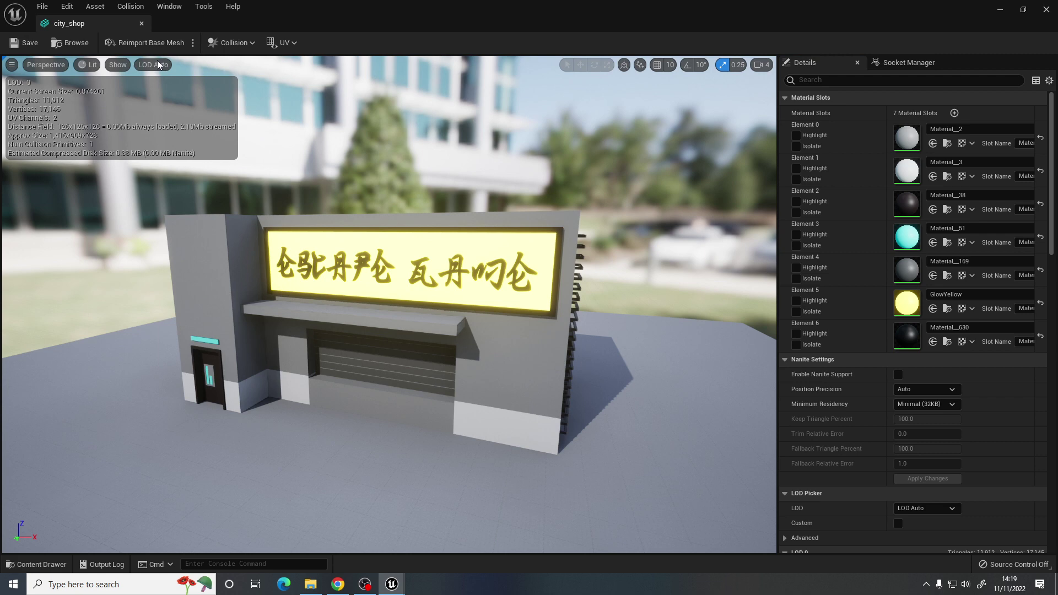
left_click(142, 23)
- Enlarge the level viewport to examine the shop's yellow sign beside the garage's sign, and expand the content browser again
mouse_move(443, 176)
right_mouse_down()
mouse_move(423, 159)
mouse_move(443, 175)
right_mouse_up()
left_click_drag(436, 232, 435, 376)
key("w")
right_click_drag(433, 248, 407, 240)
key("s")
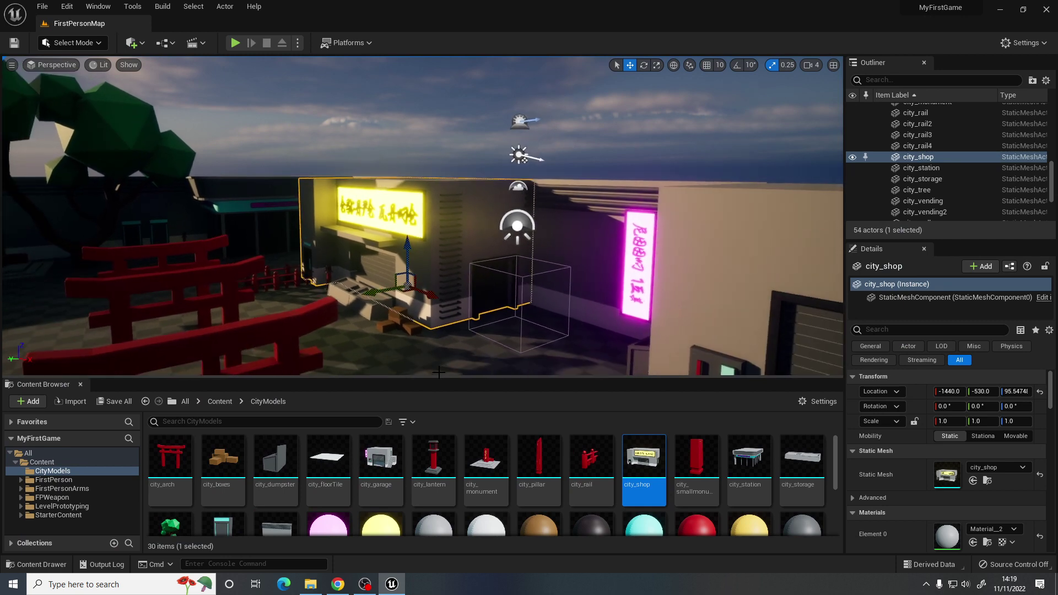
left_click_drag(437, 377, 437, 286)
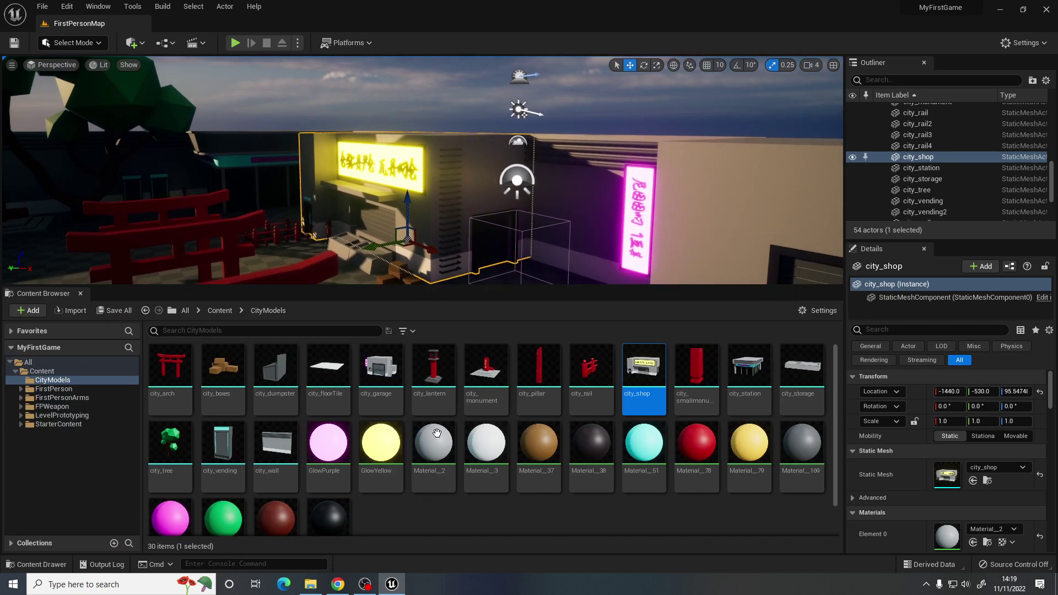
- Reopen GlowYellow and change its Constant3Vector colour to a darker amber yellow of about 0.807, 0.513, 0.0387
double_click(383, 445)
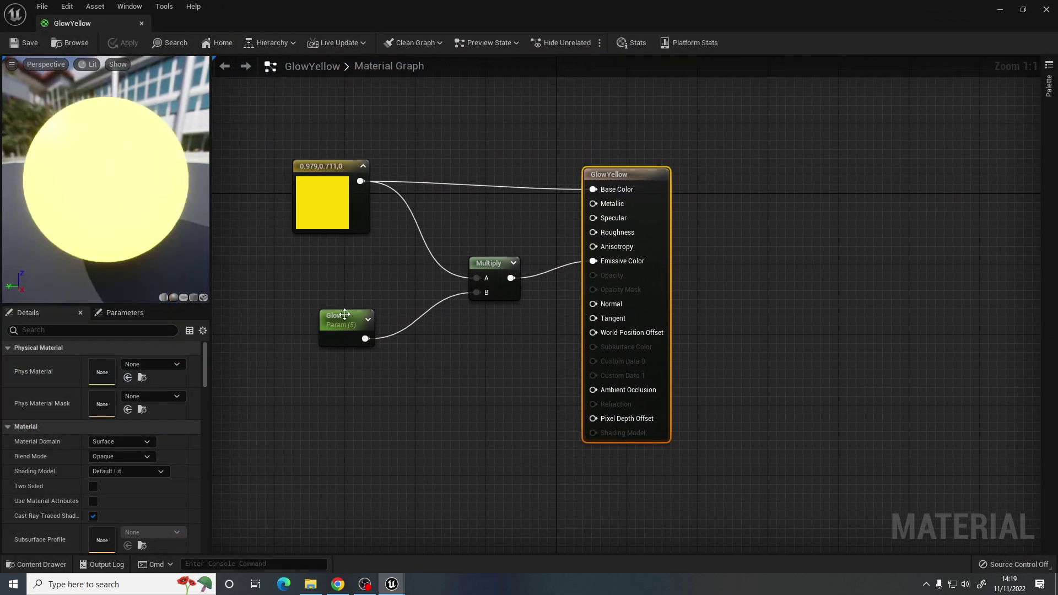
left_click(330, 315)
left_click(323, 194)
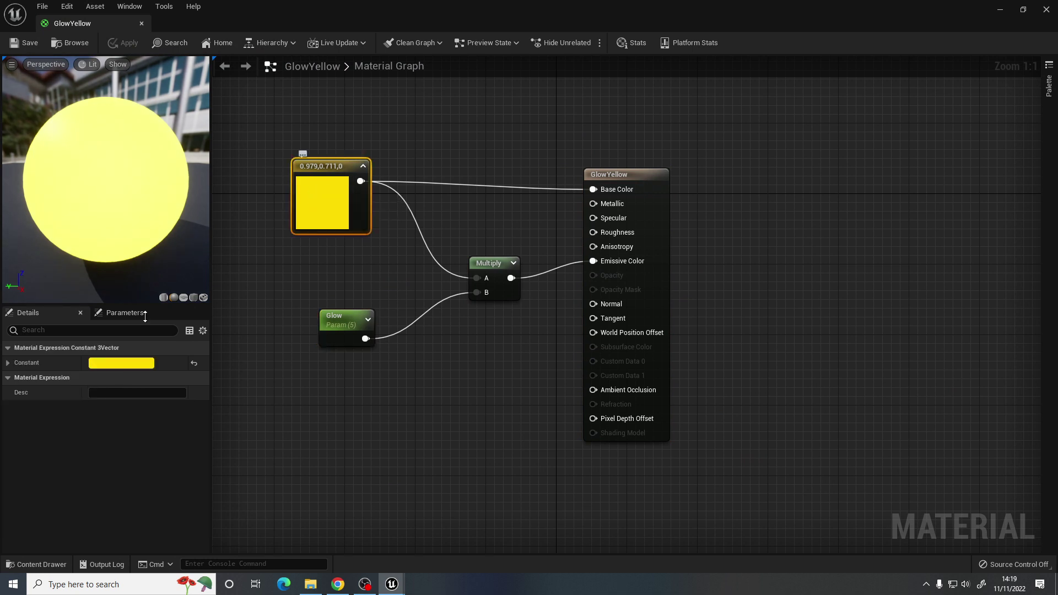
left_click(141, 362)
left_click(301, 339)
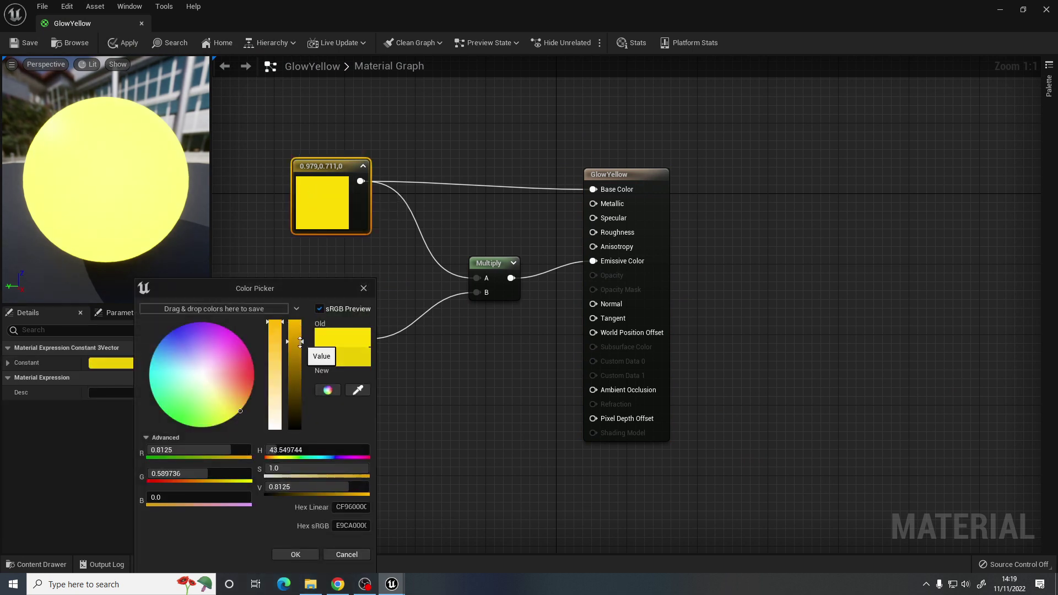
left_click(239, 402)
left_click_drag(241, 402, 243, 407)
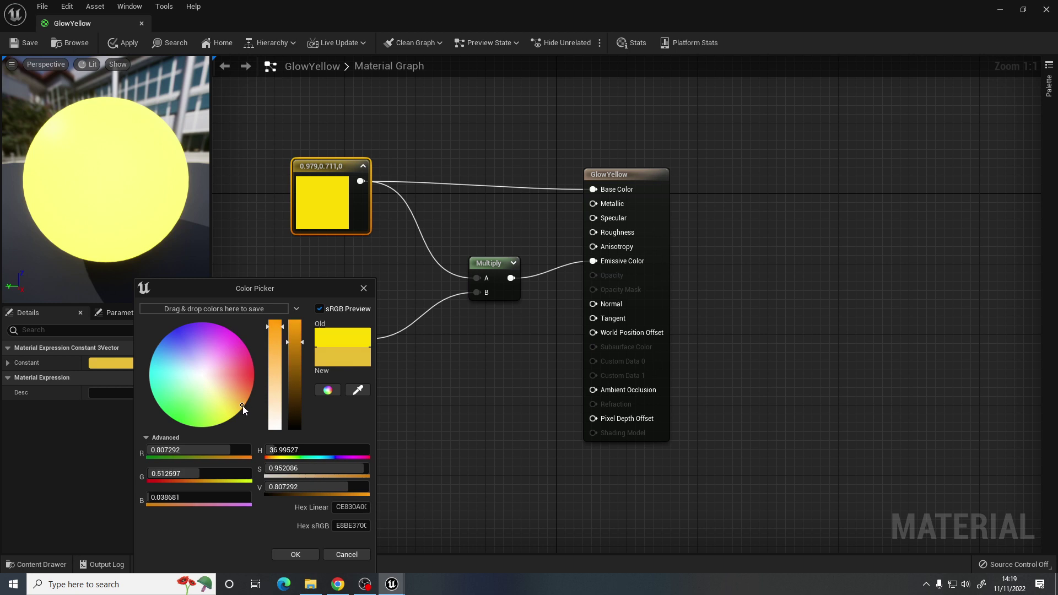
left_click(296, 554)
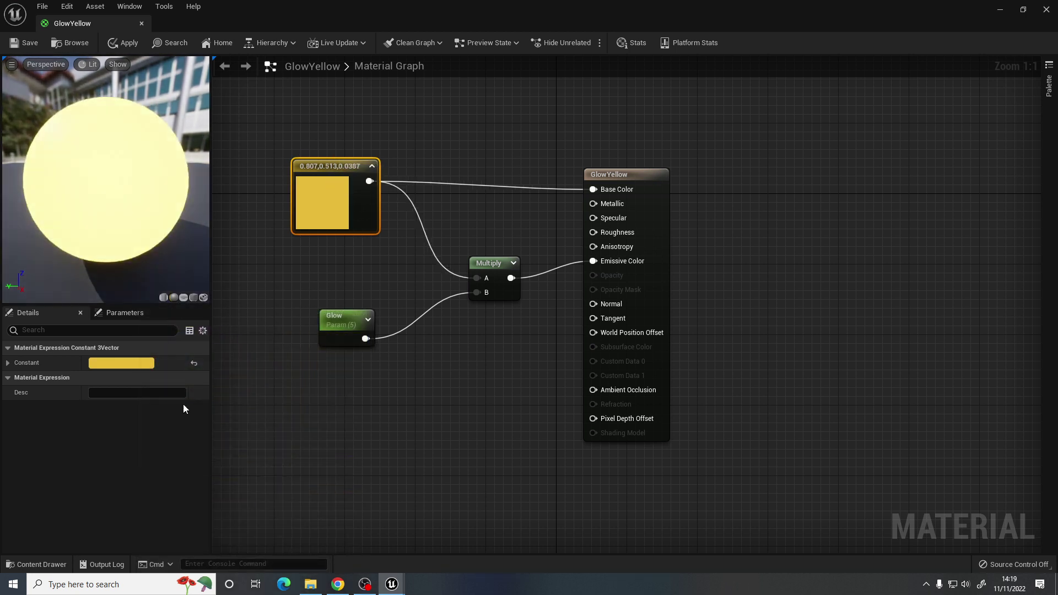
left_click(122, 362)
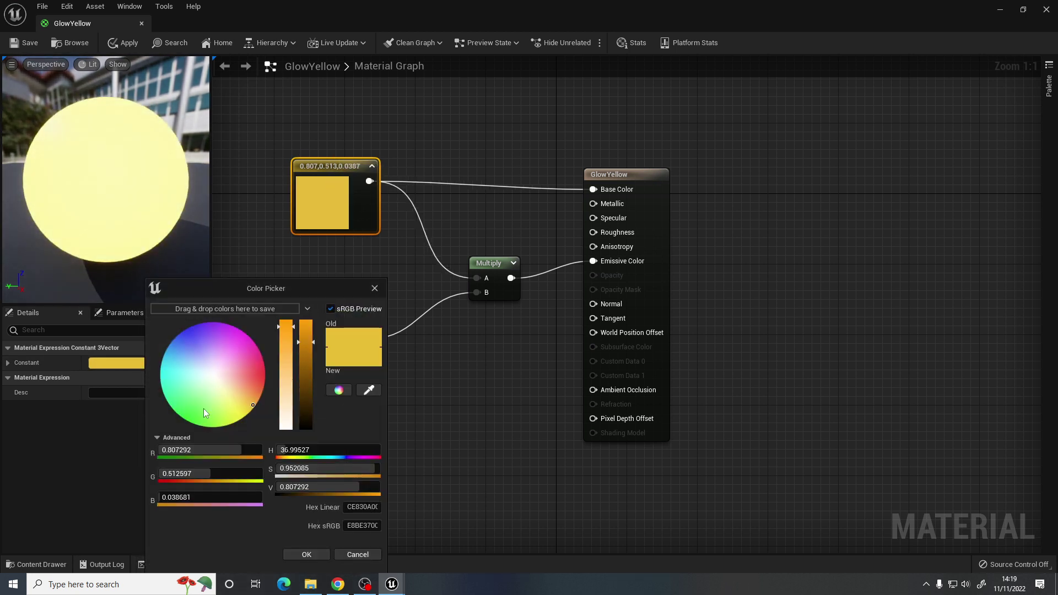
left_click(374, 288)
- Lower the Glow parameter's default value to 2, then save and close the GlowYellow material
left_click(339, 319)
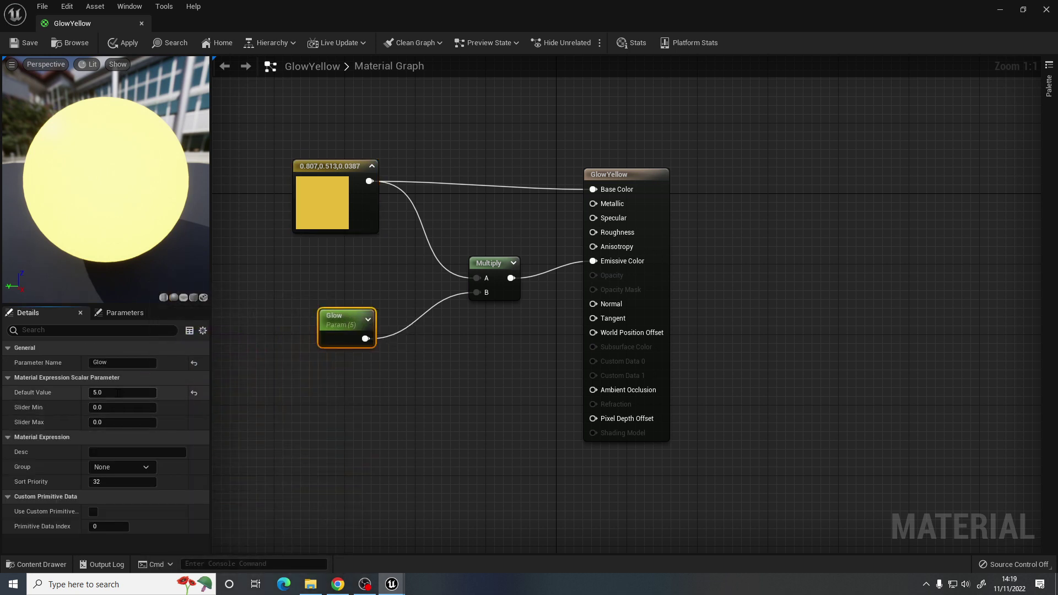
type("2")
key("Return")
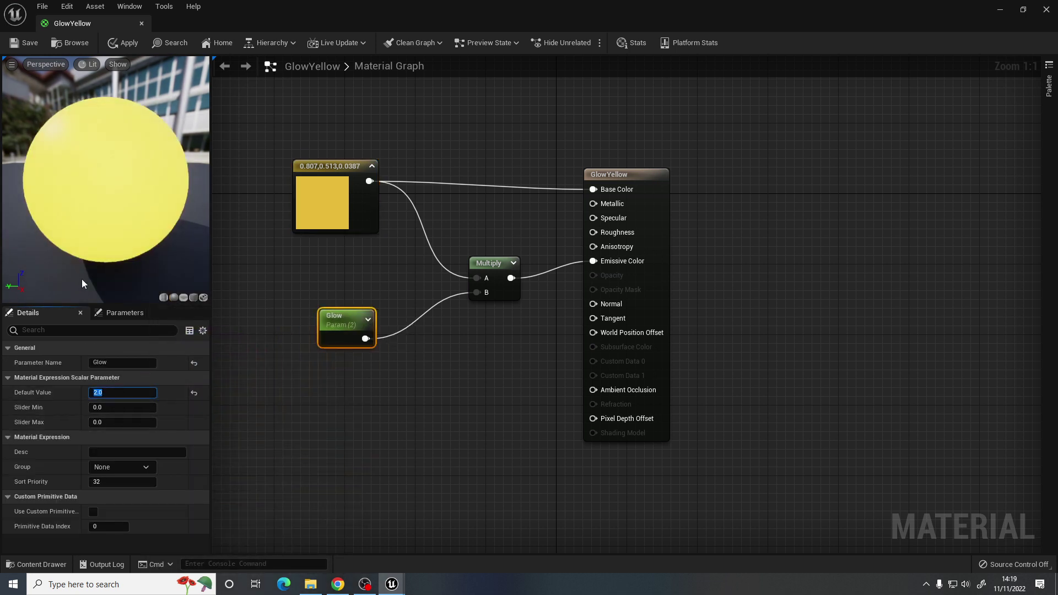
left_click(27, 41)
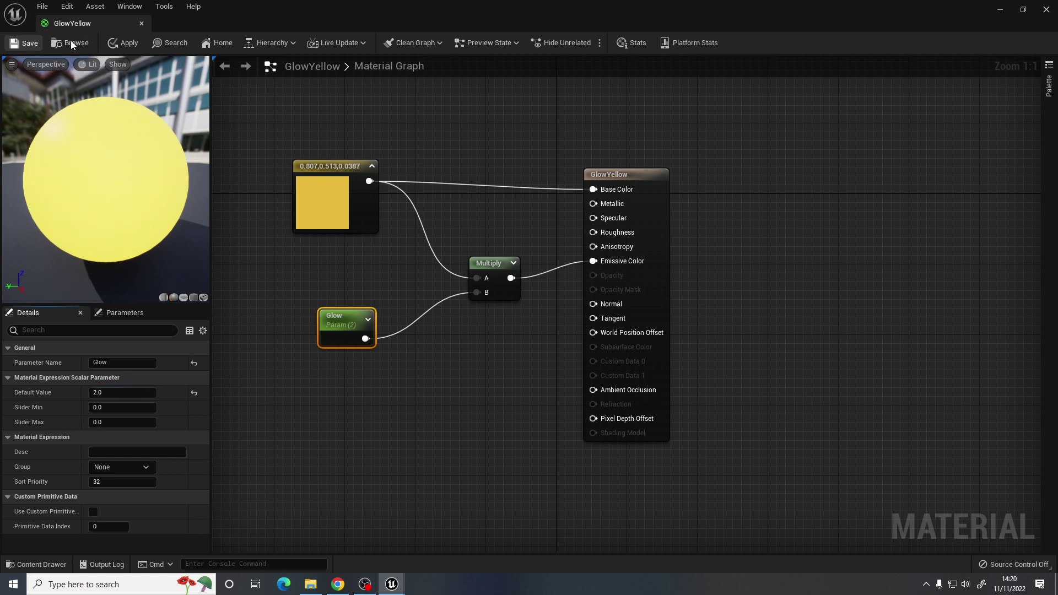
left_click(141, 24)
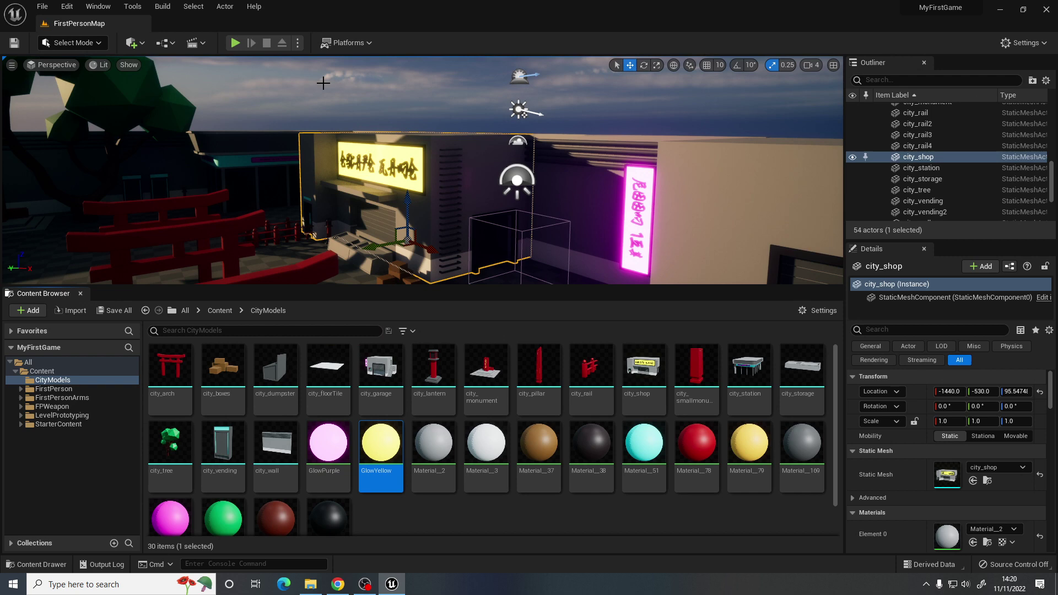
- Play the level and walk towards the buildings to view the glowing shop and garage signs in game
left_click(233, 43)
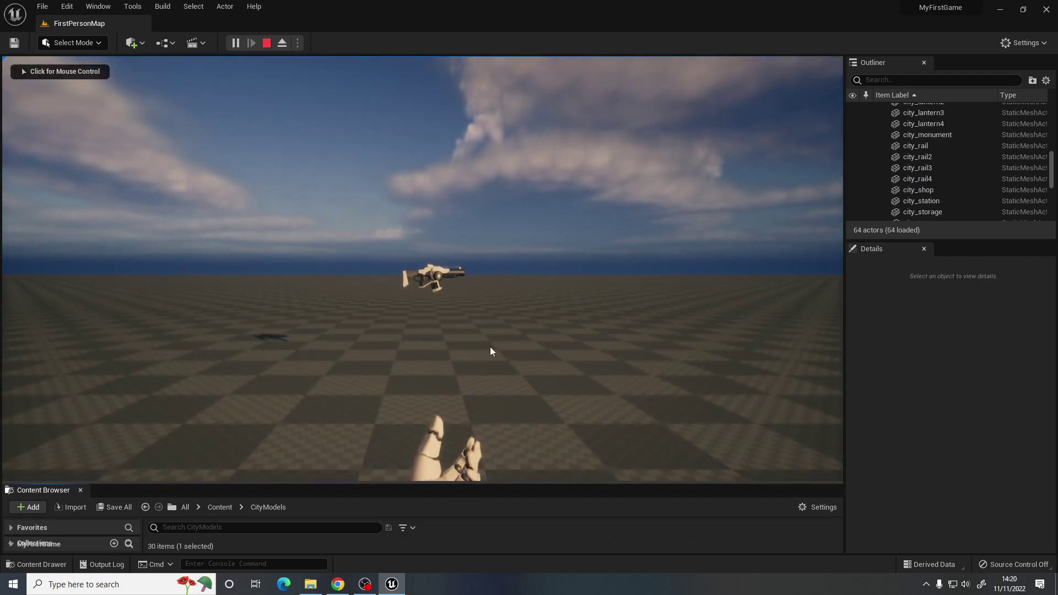
left_click(492, 351)
key("w")
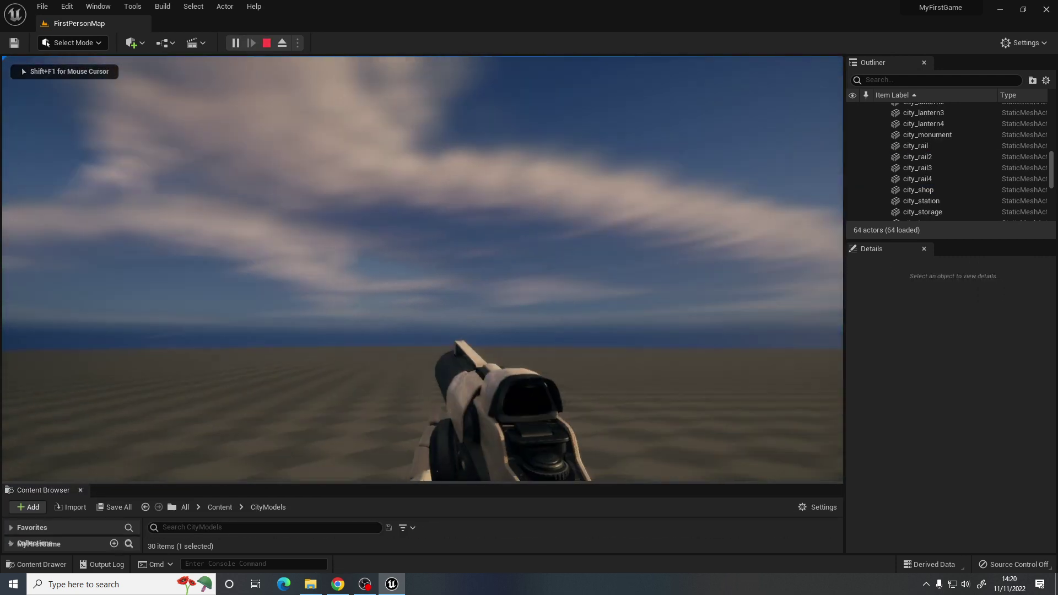
key("w")
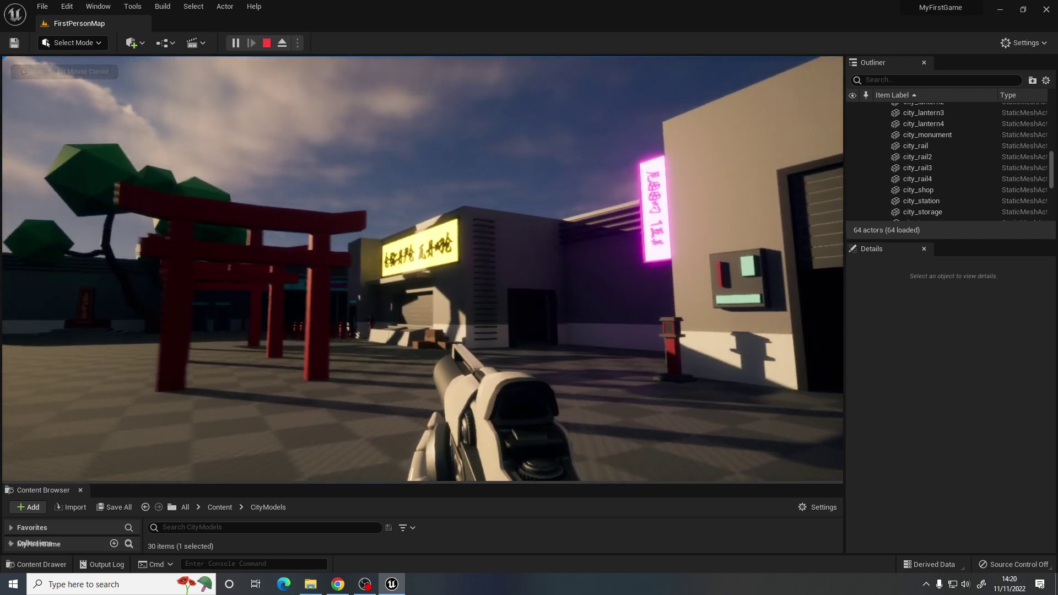
key("w")
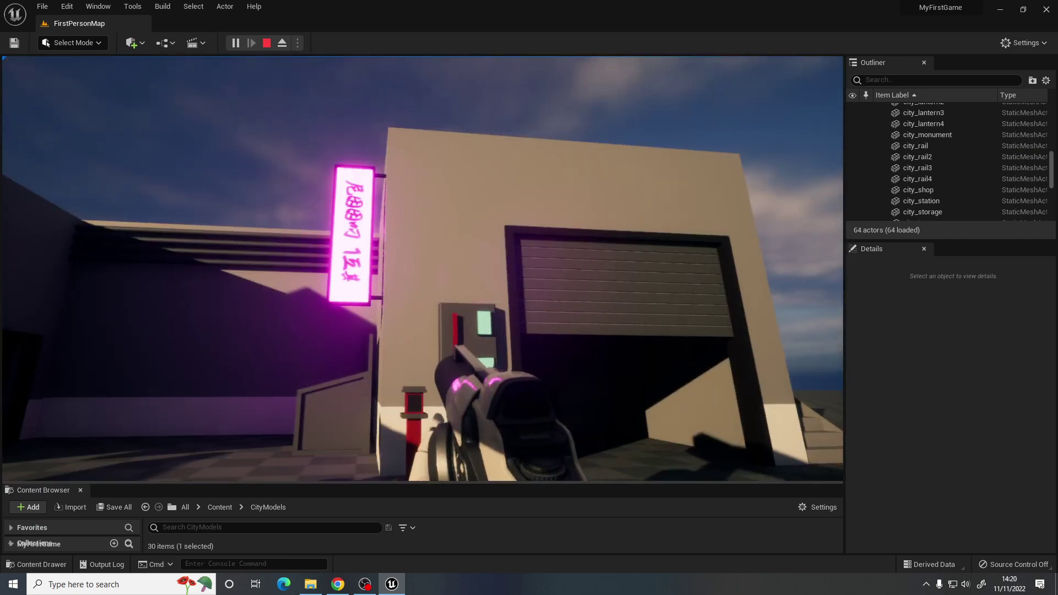
- Walk past the garage and shop signs to the unlit station in the running game, and stop playing
key("w")
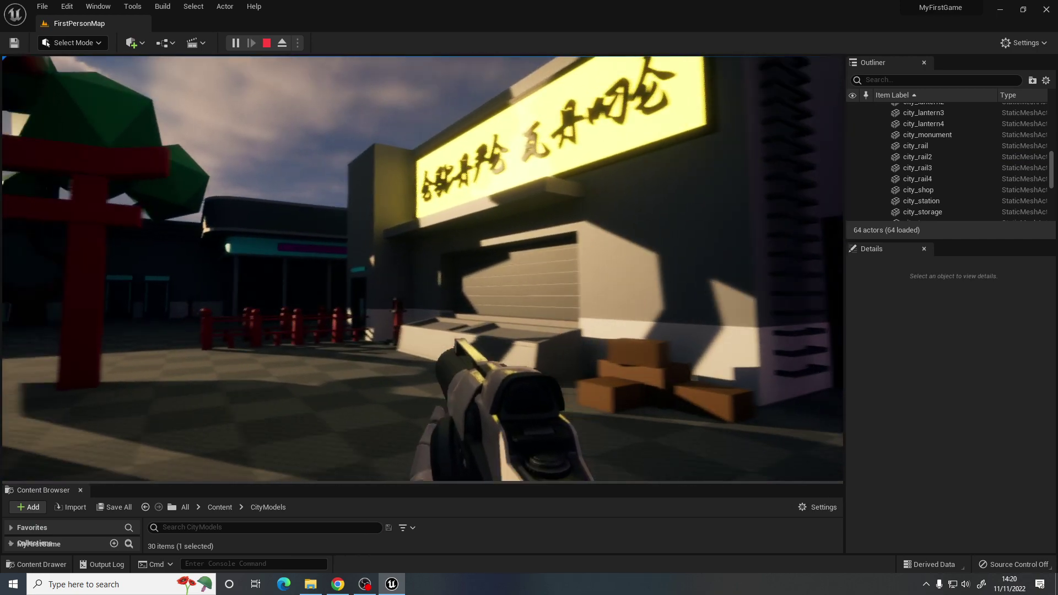
key("w")
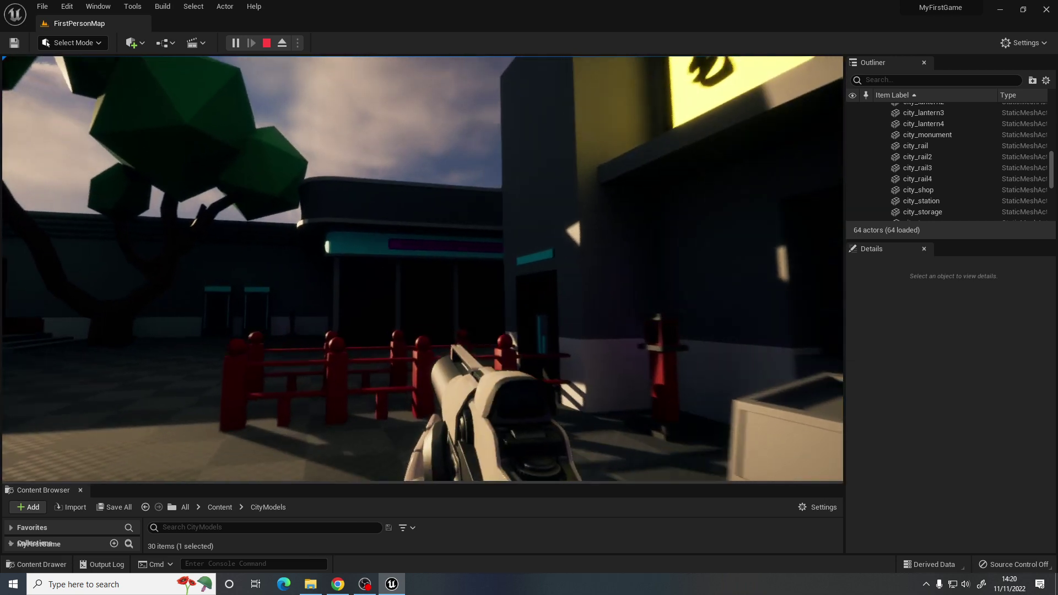
key("w")
key("Escape")
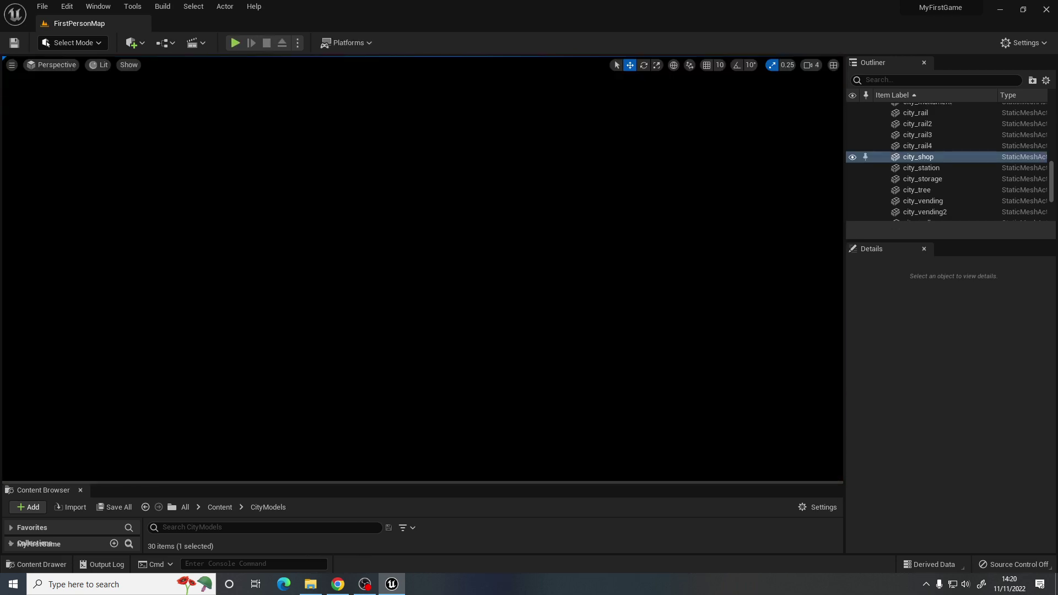
- Expand the content browser again and duplicate the GlowYellow material as GlowBlue
left_click_drag(337, 483, 371, 328)
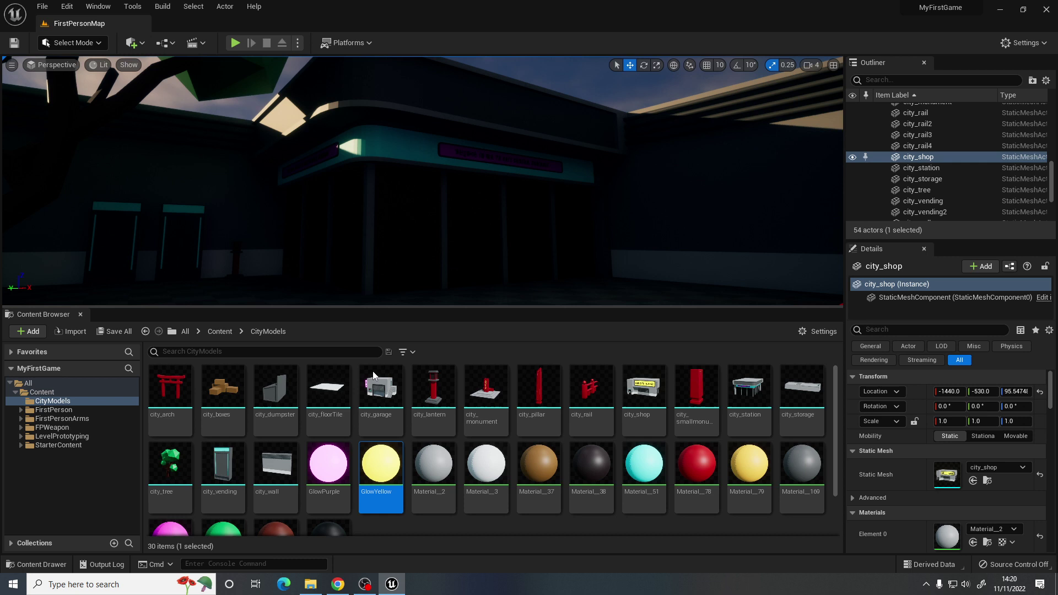
right_click(382, 469)
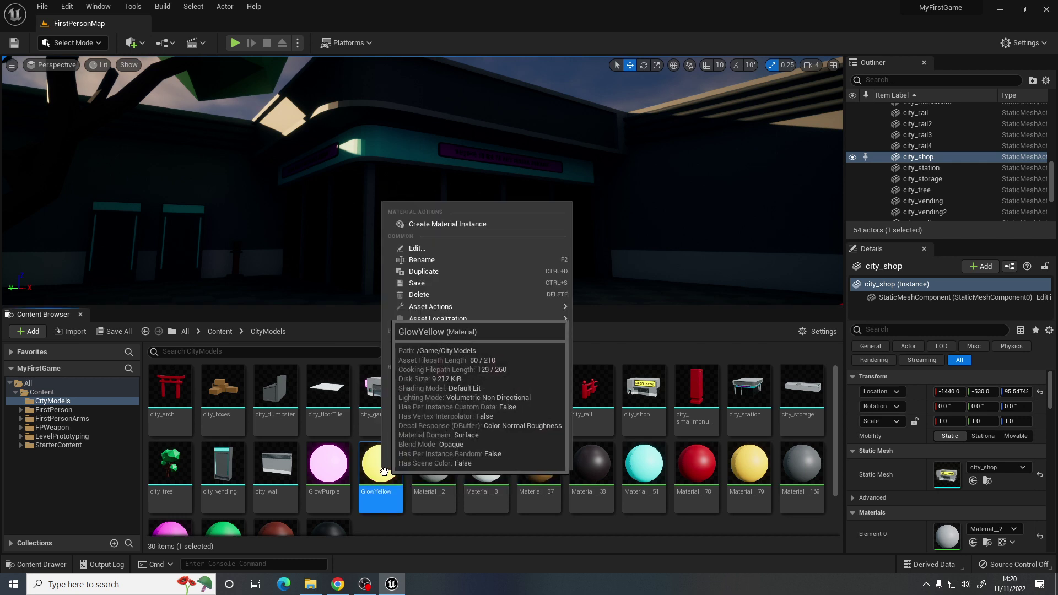
left_click(444, 271)
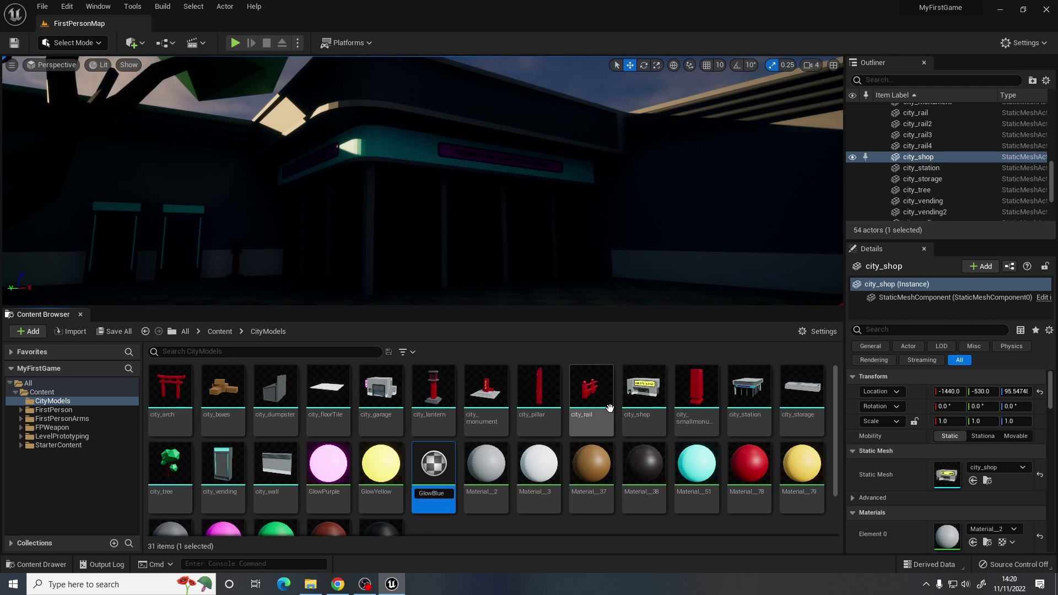
key("Return")
- Change GlowBlue's Constant3Vector colour to a cyan blue of about 0, 0.534, 0.807, then save and close the material
double_click(311, 475)
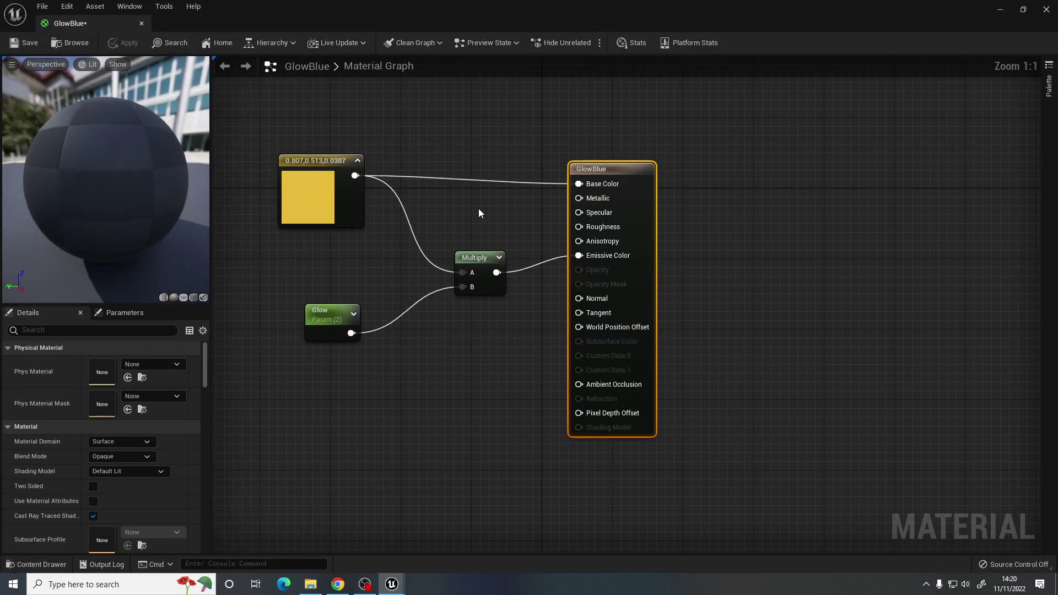
left_click(121, 362)
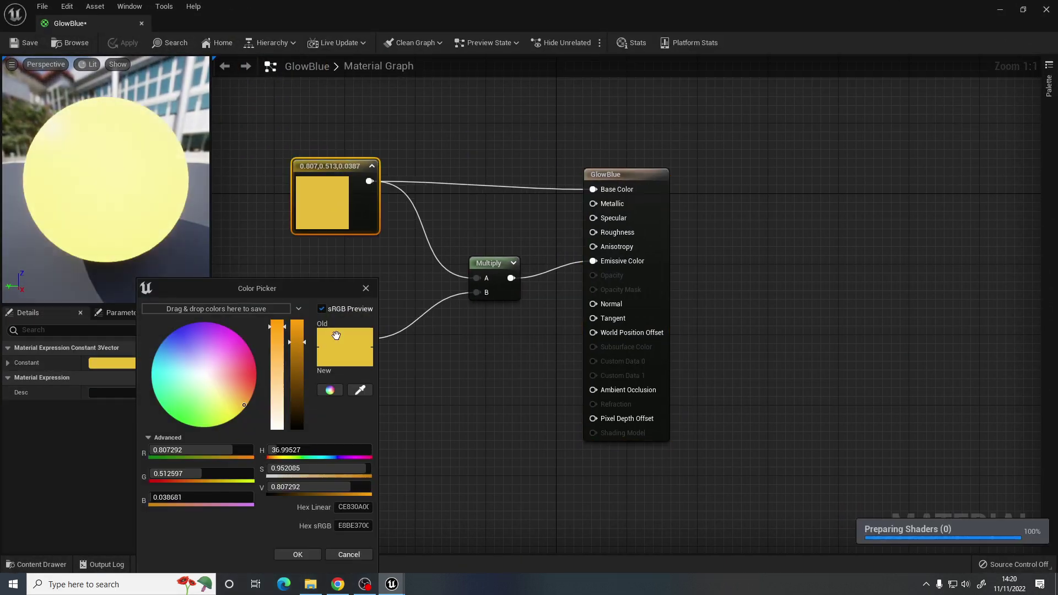
left_click_drag(227, 347, 156, 351)
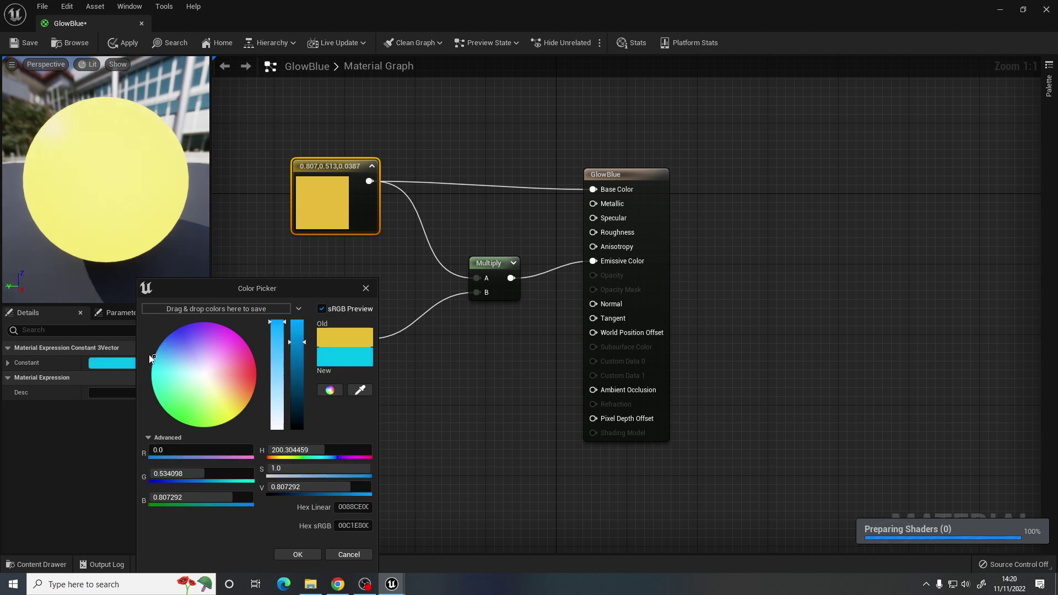
left_click(305, 551)
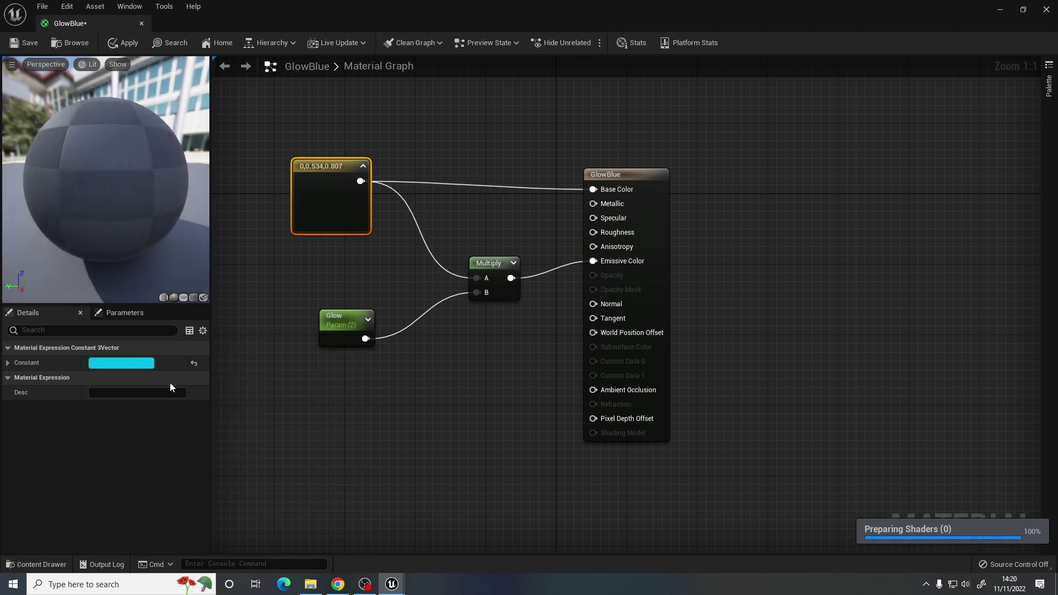
left_click(28, 44)
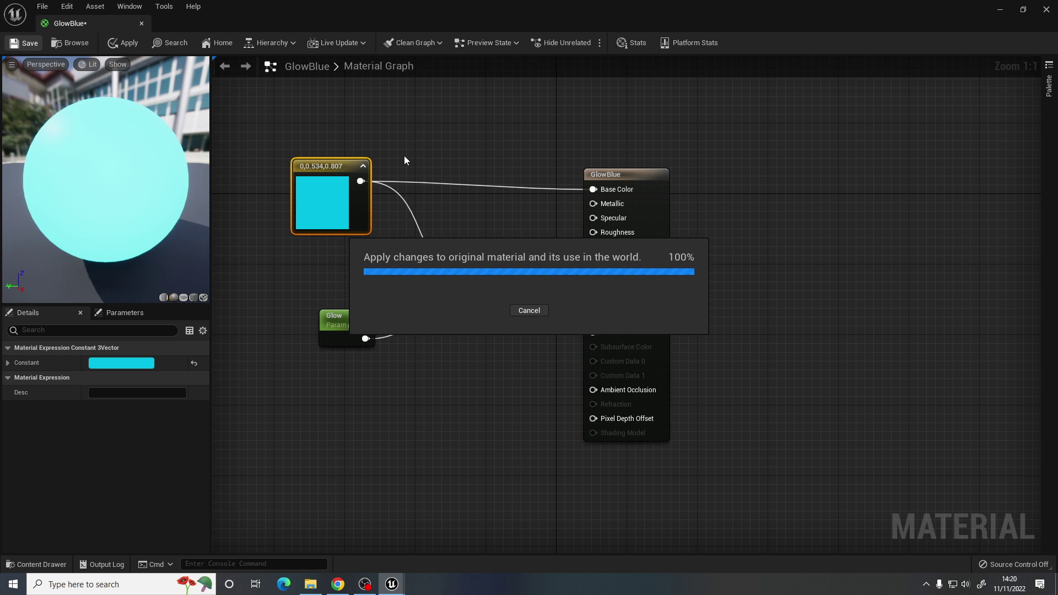
left_click(142, 24)
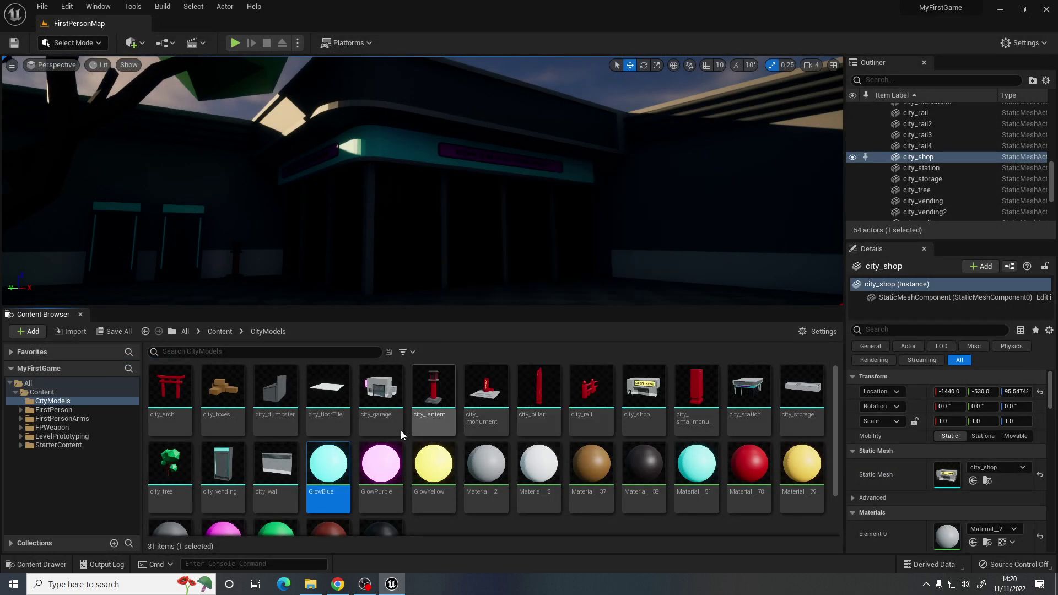
- Open the city_station mesh and assign GlowBlue to material slot Element 2, the band around its sign
double_click(746, 392)
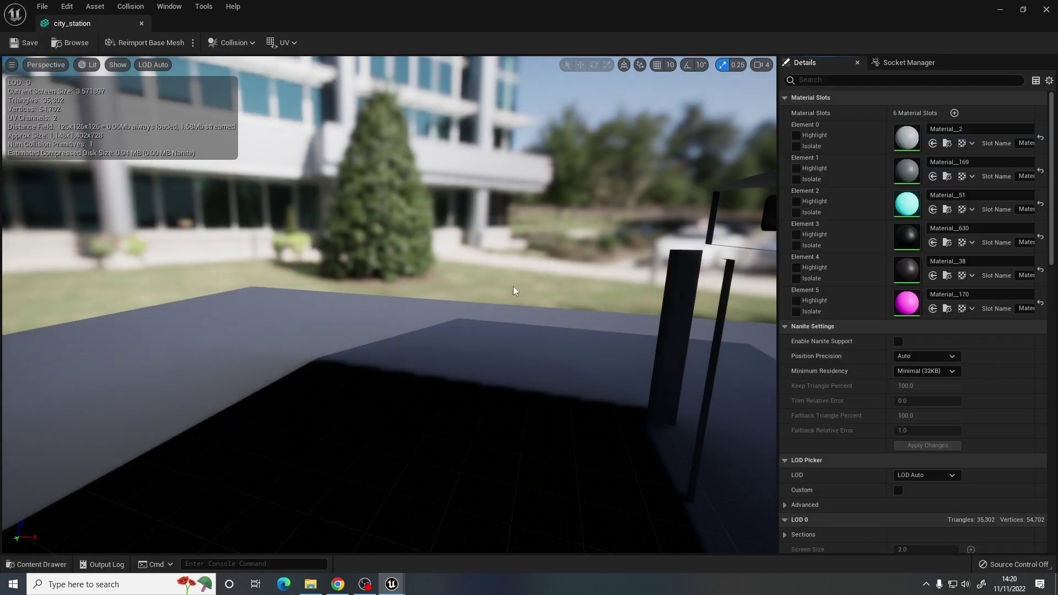
scroll(860, 184, "down", 2)
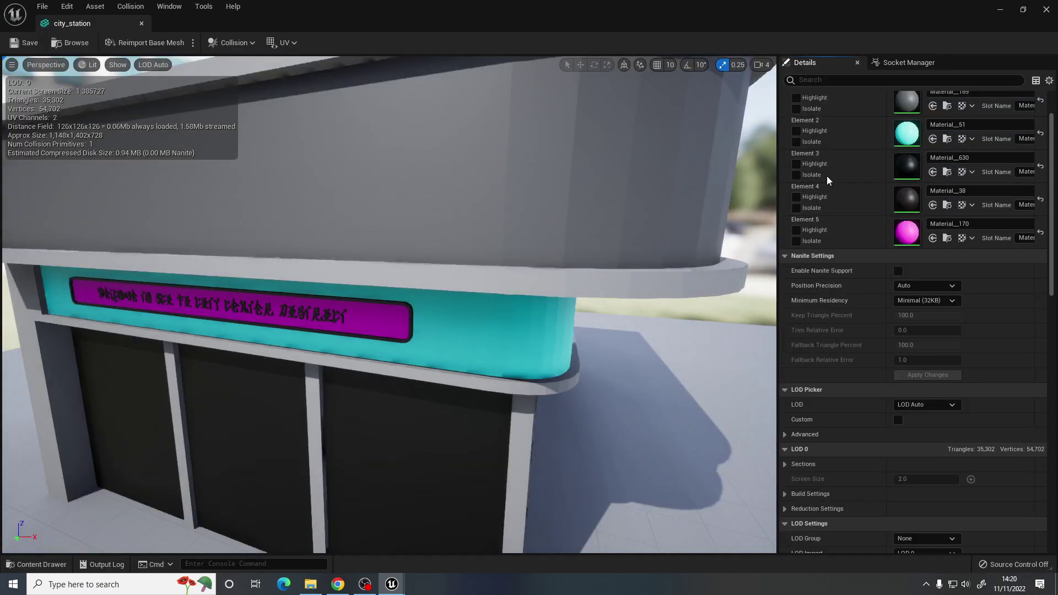
left_click(948, 130)
type("gl")
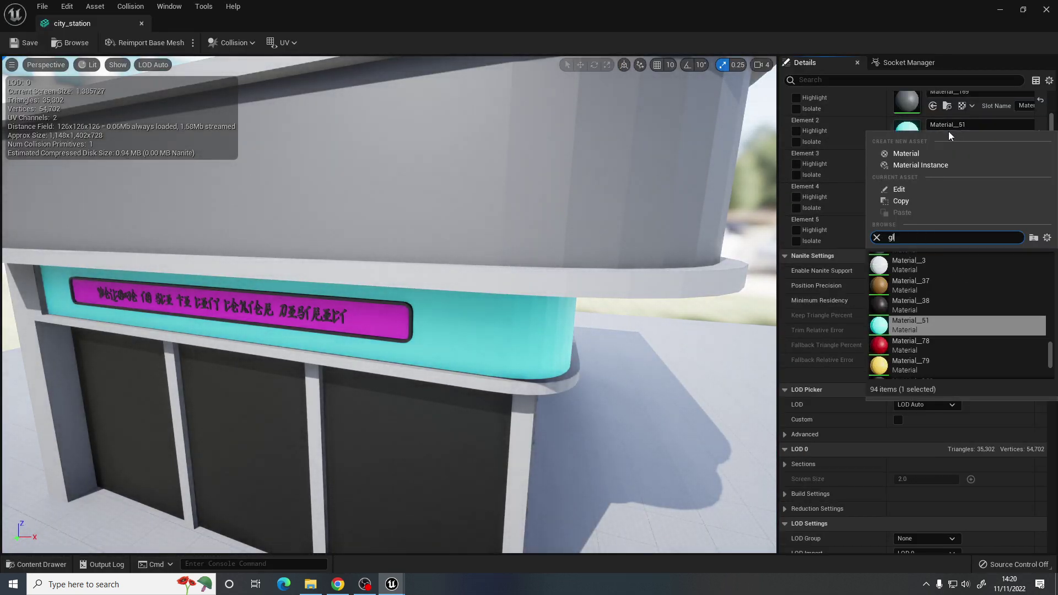
type("ow")
left_click(915, 262)
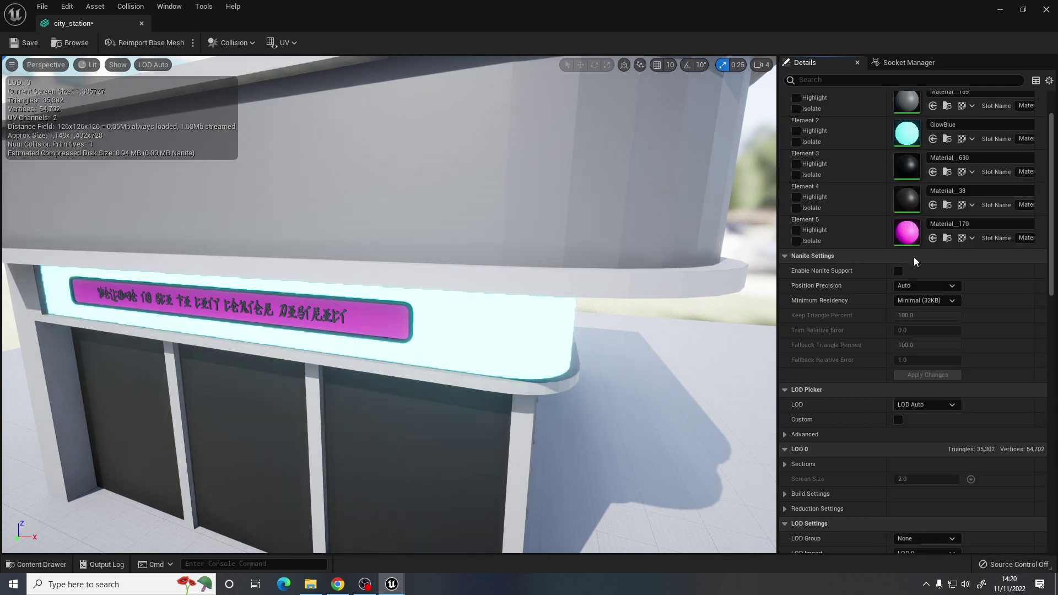
- Assign GlowPurple to the station's material slot Element 5, then save and close the mesh
left_click(938, 225)
type("glow")
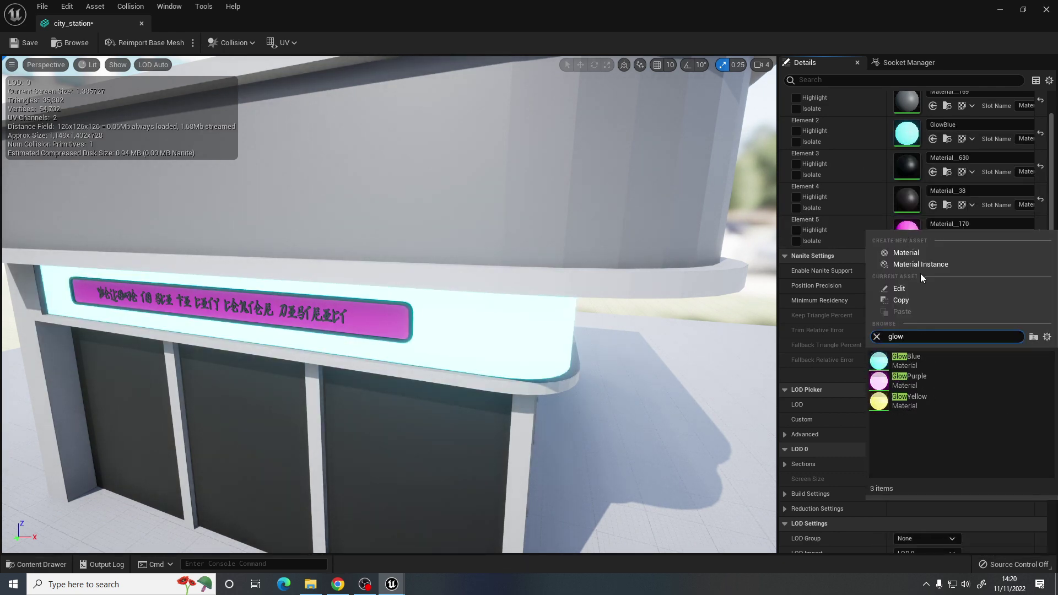
left_click(910, 381)
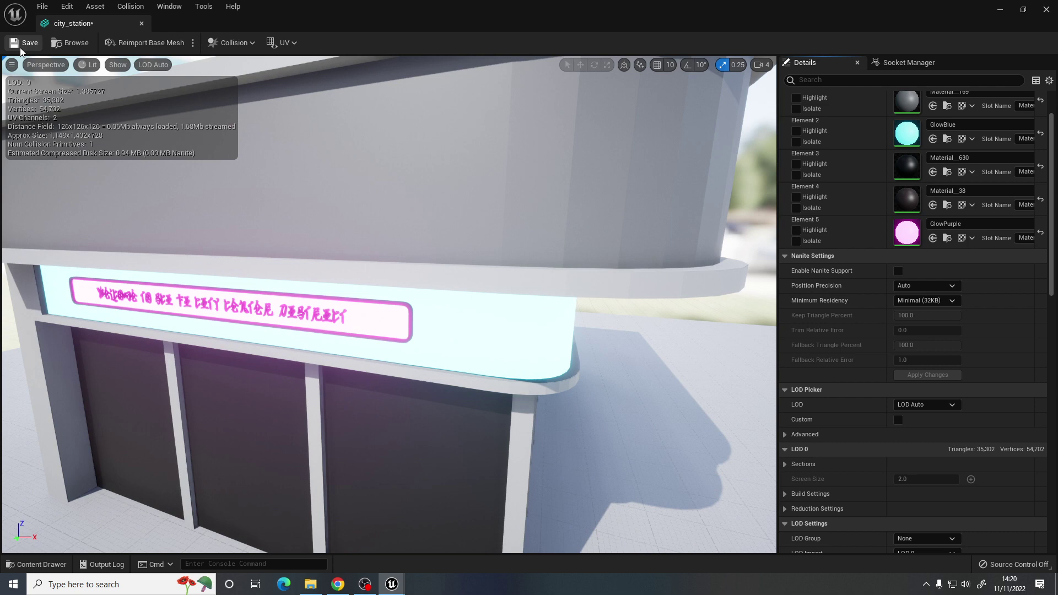
left_click(142, 24)
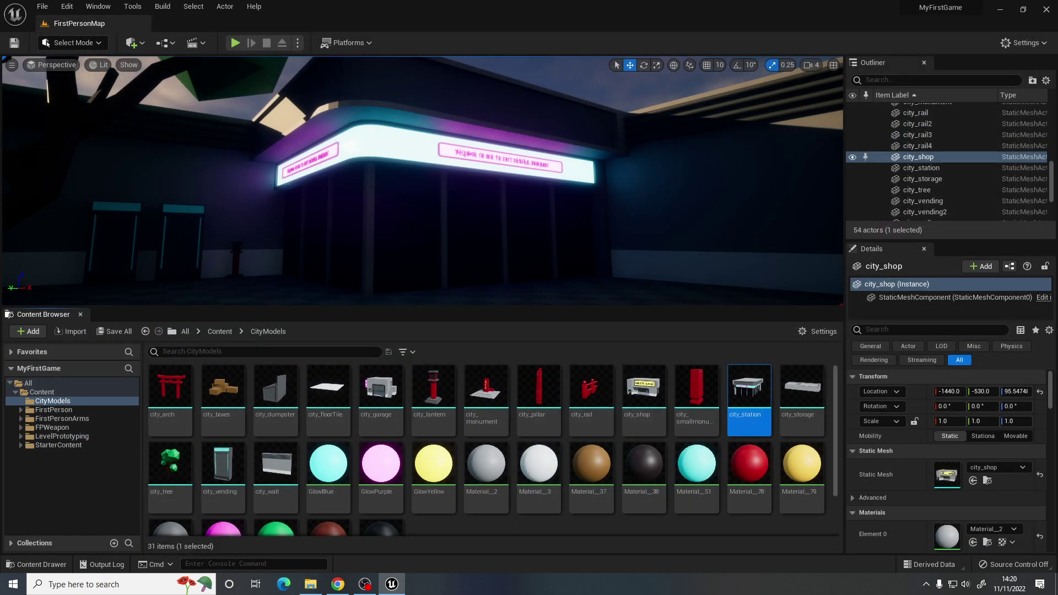
- Close the content browser and play the level, walking past the garage and shop to examine the station's glowing sign, then stop playing
right_click_drag(423, 180, 459, 187)
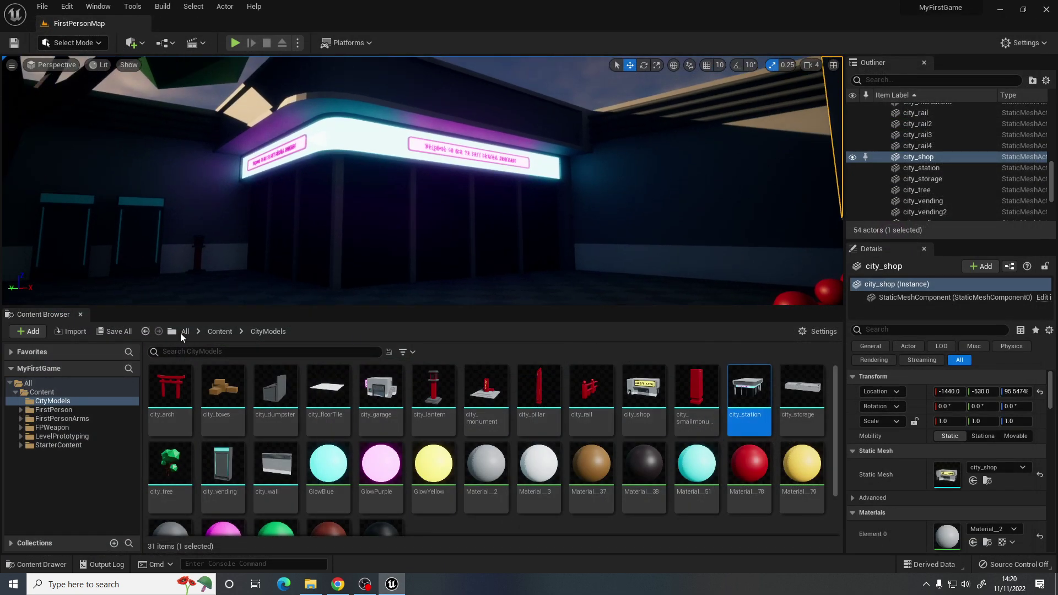
left_click(81, 314)
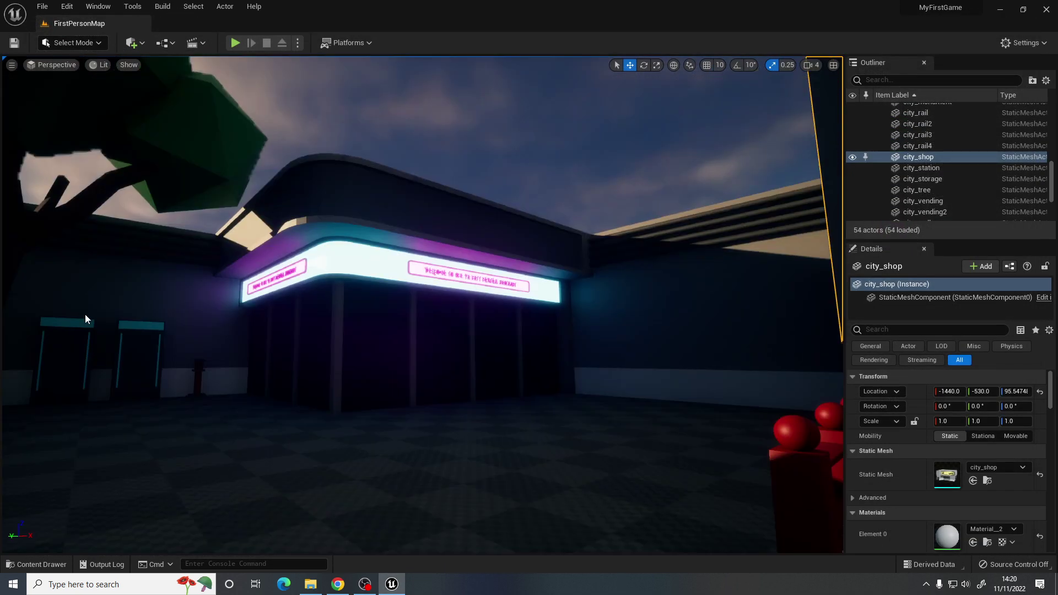
left_click(235, 43)
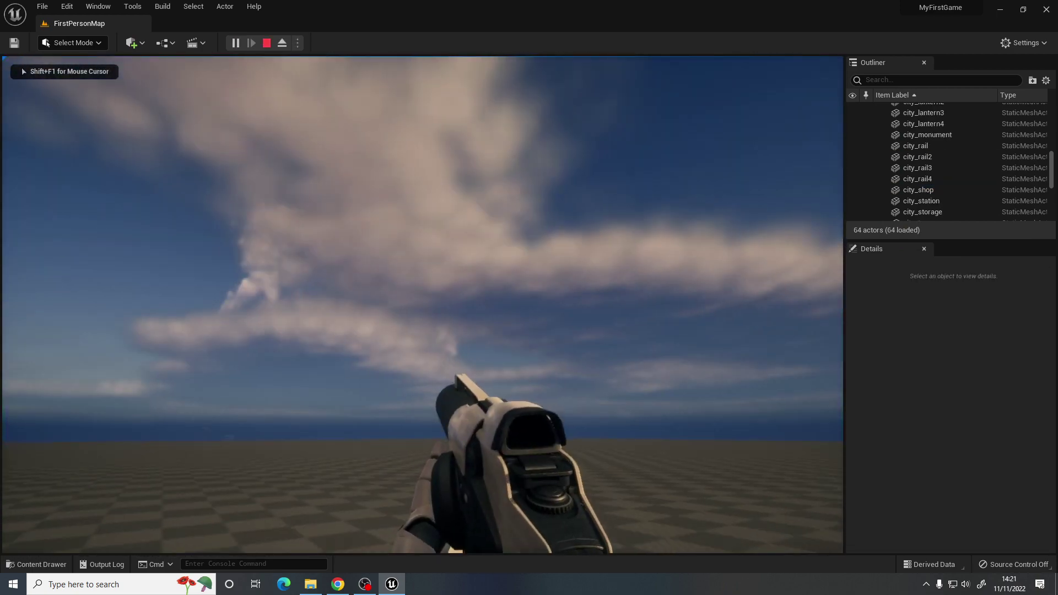
key("w")
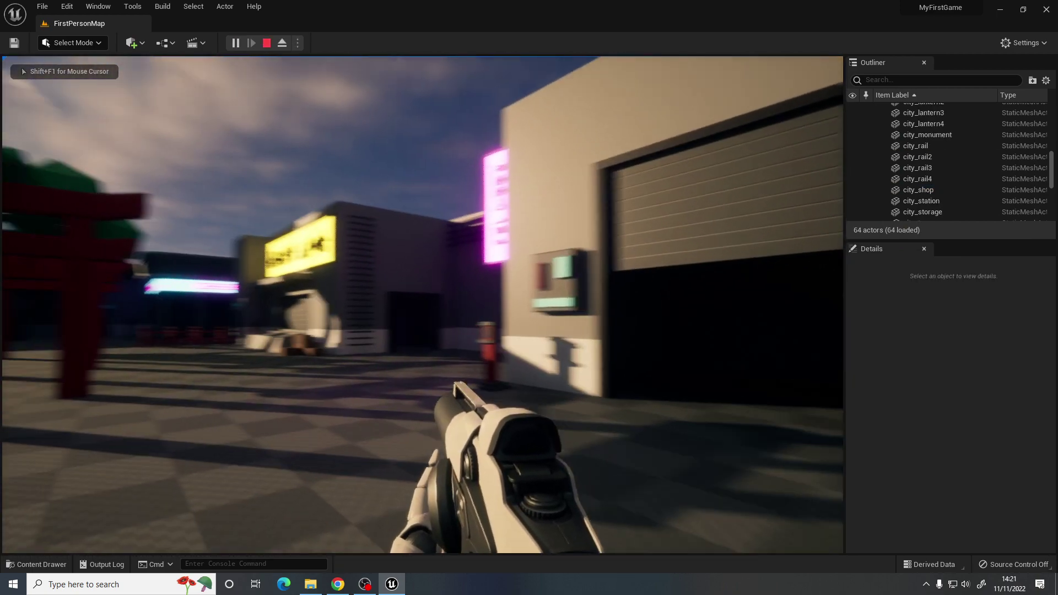
key("w")
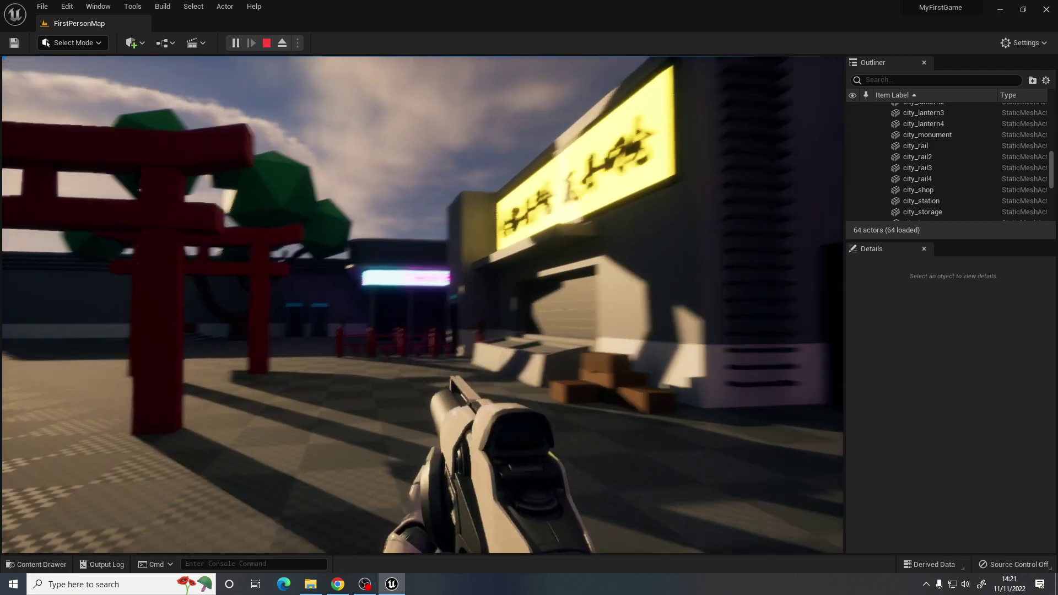
key("w")
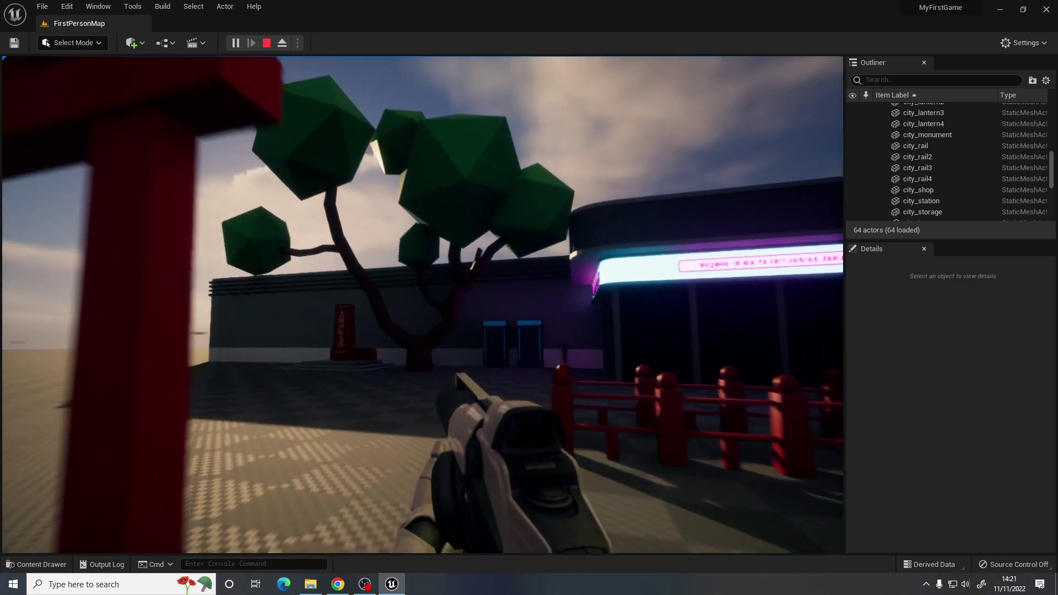
key("w")
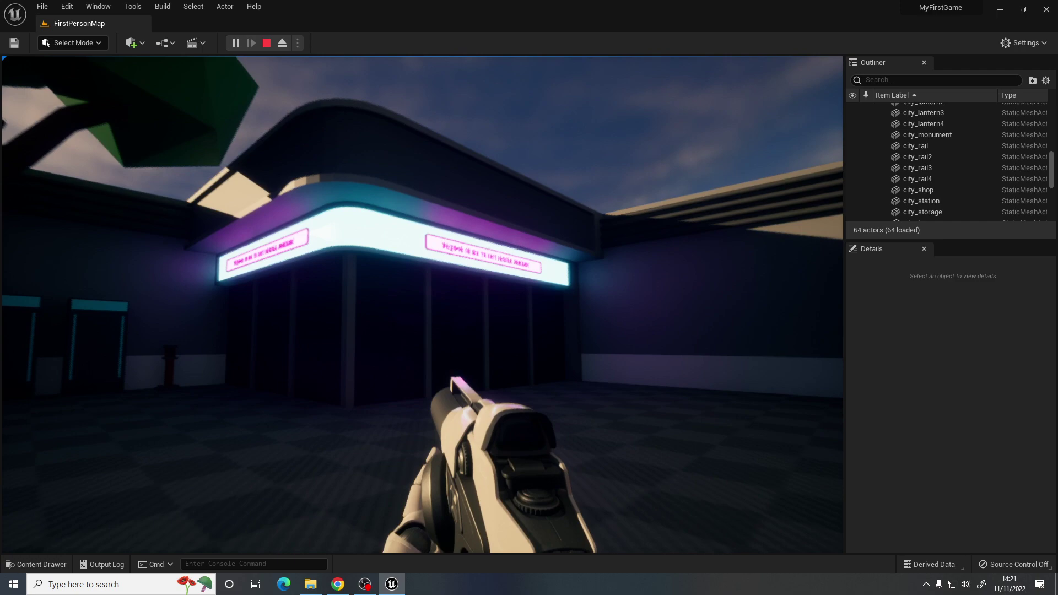
key("w")
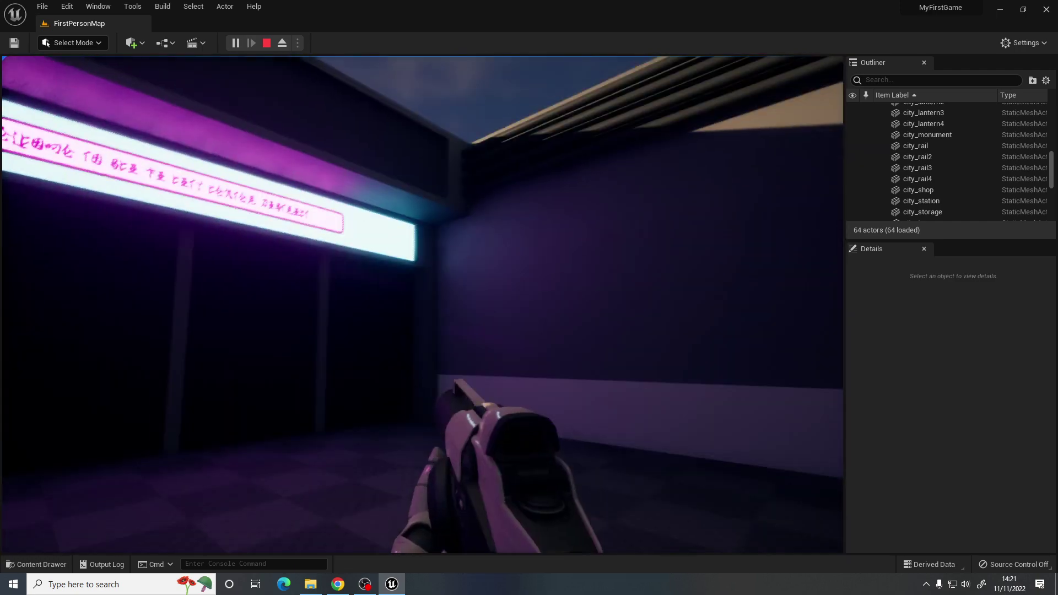
key("w")
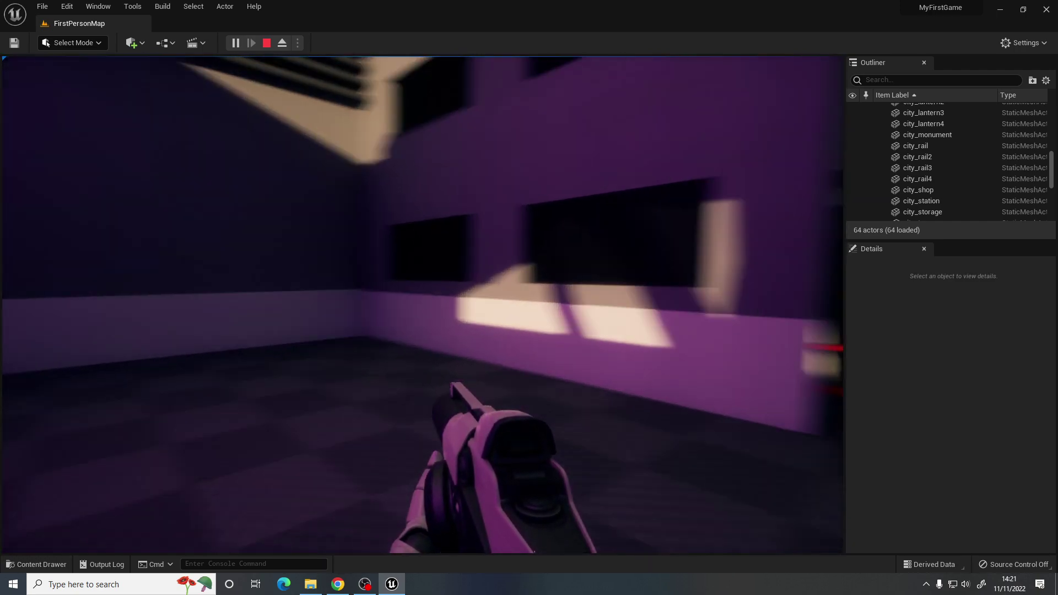
key("w")
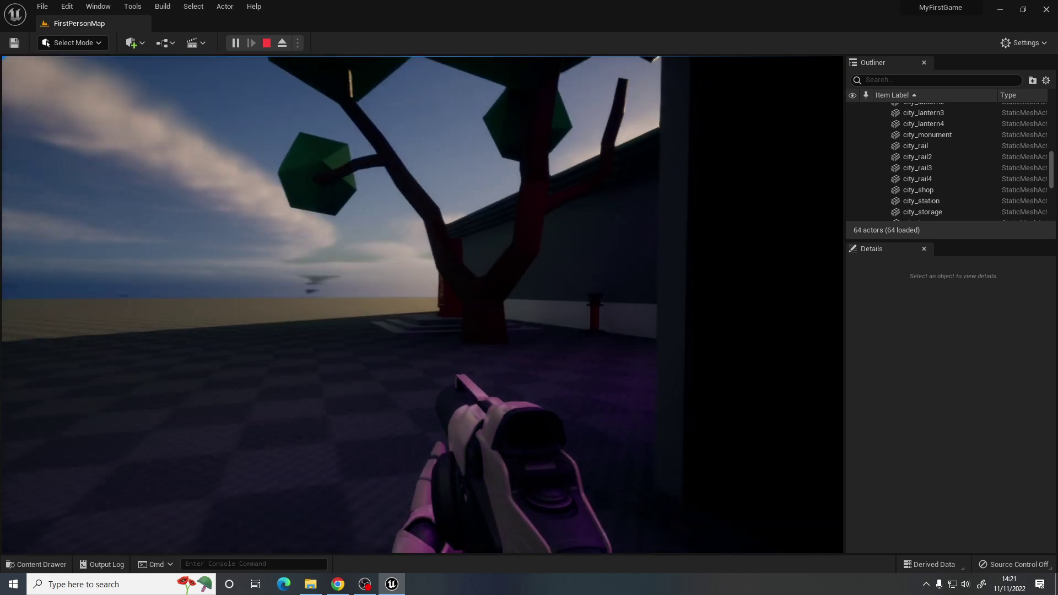
key("w")
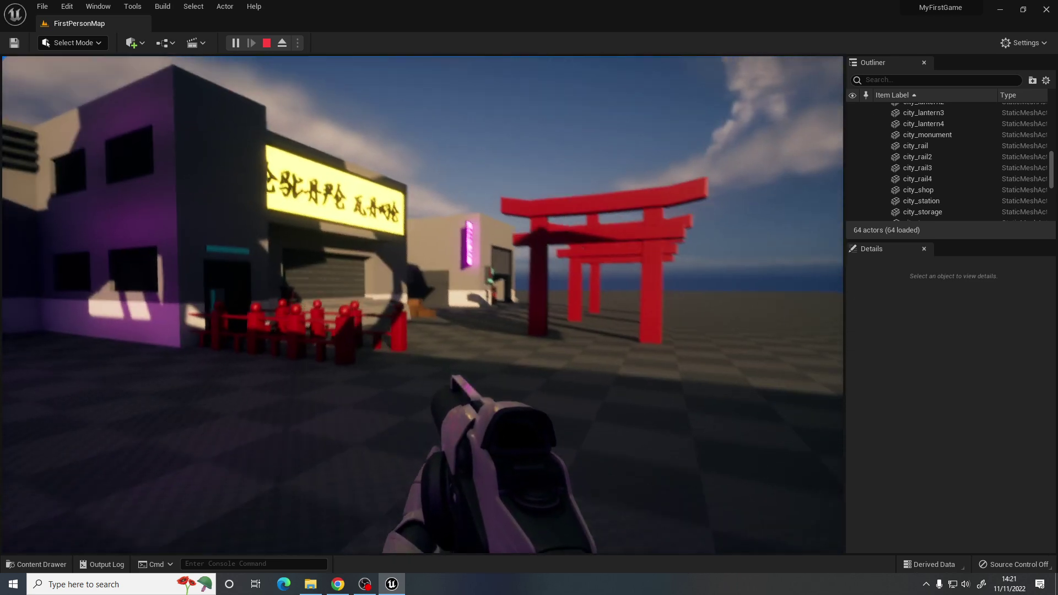
key("Escape")
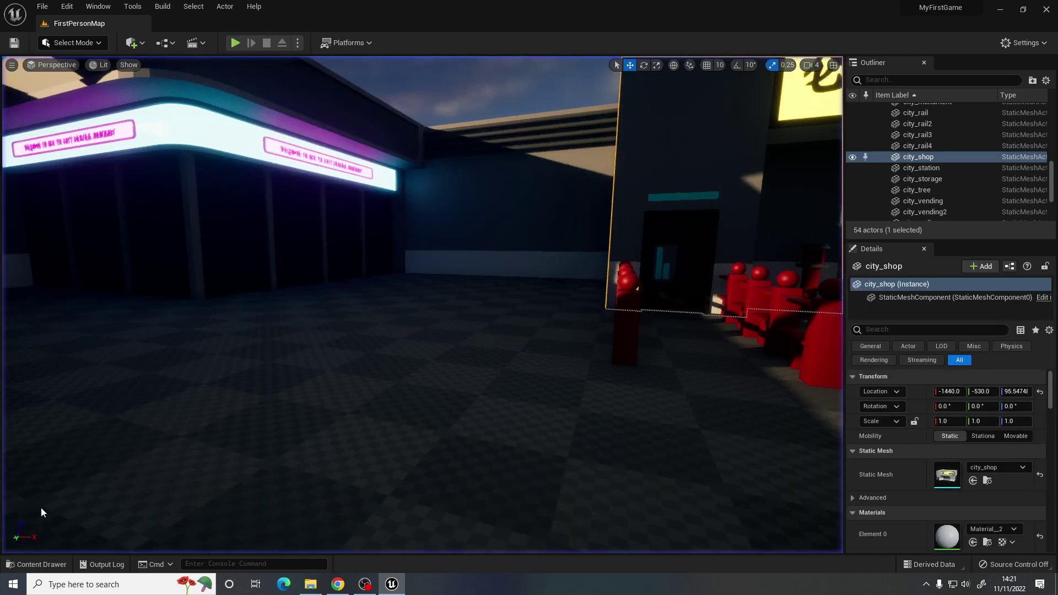
- Focus on the shop and examine all three glowing building signs from above, selecting the landscape tile in front of the garage
key("f")
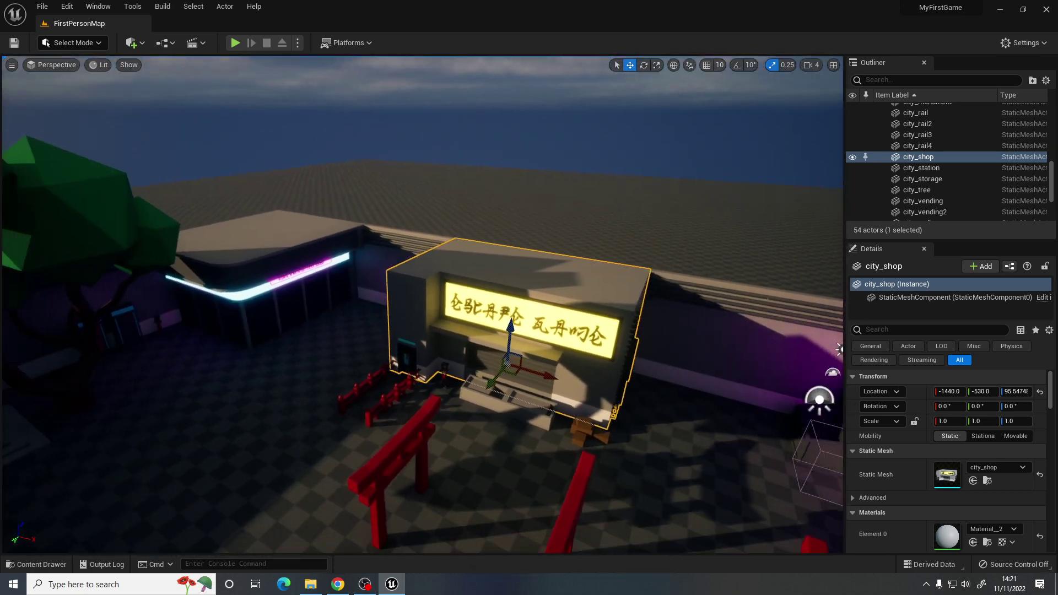
right_click_drag(423, 305, 469, 351)
key("w")
key("Down")
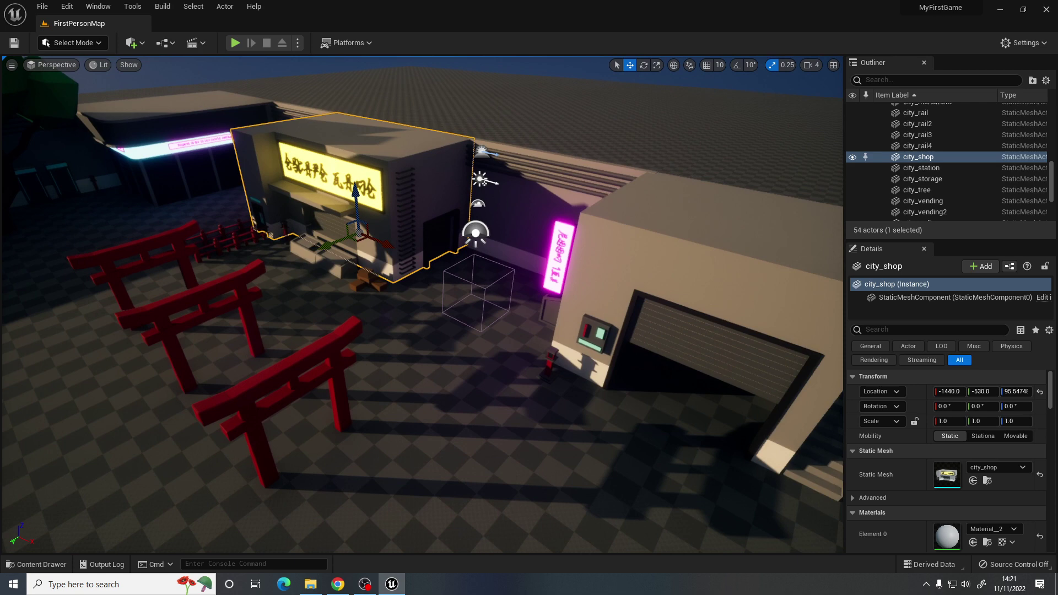
right_click_drag(407, 312, 428, 352)
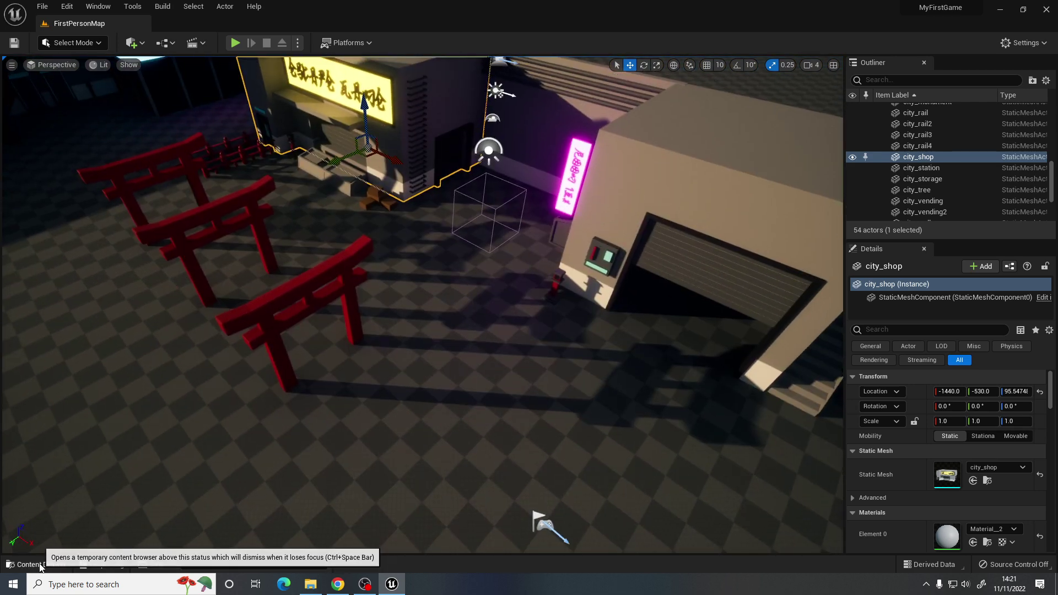
left_click(467, 375)
key("Down")
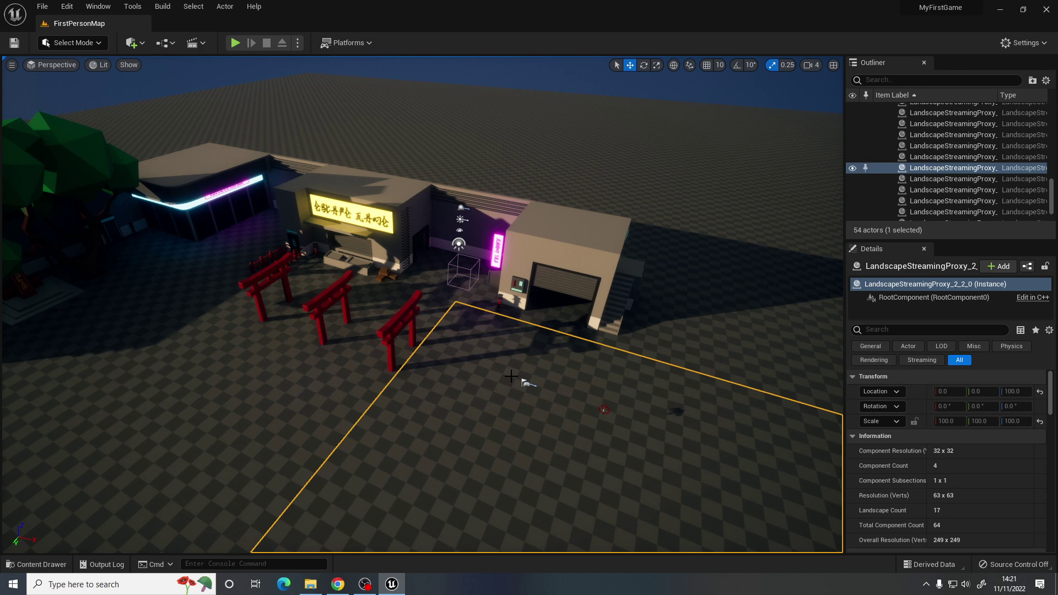
- Examine the ground around the signs and gates, selecting several landscape tiles to see which area each one covers
mouse_move(511, 365)
right_mouse_down()
mouse_move(499, 379)
mouse_move(494, 370)
right_mouse_up()
left_click(362, 346)
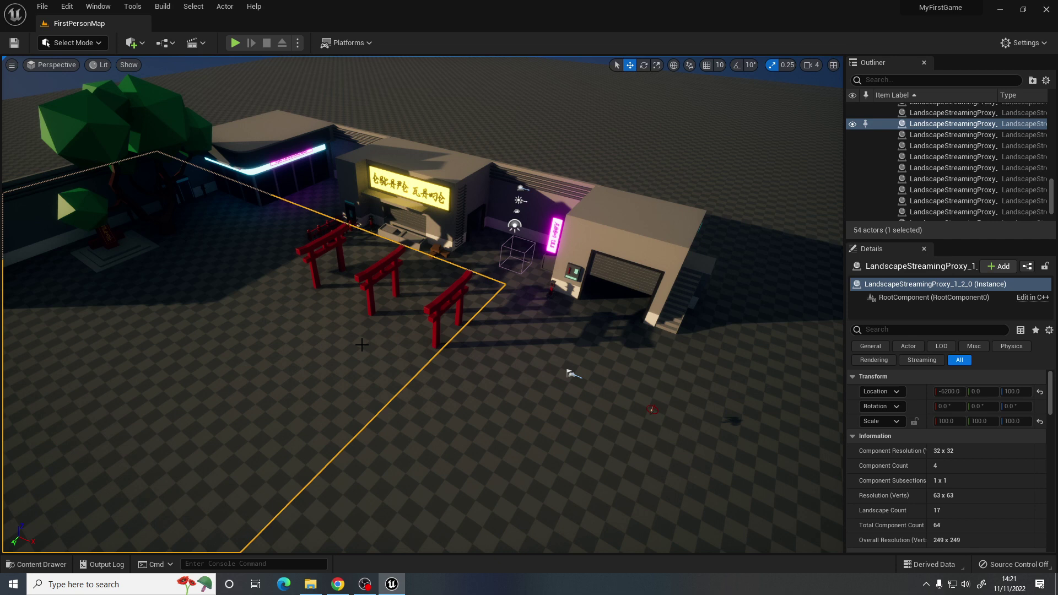
right_click_drag(389, 341, 354, 341)
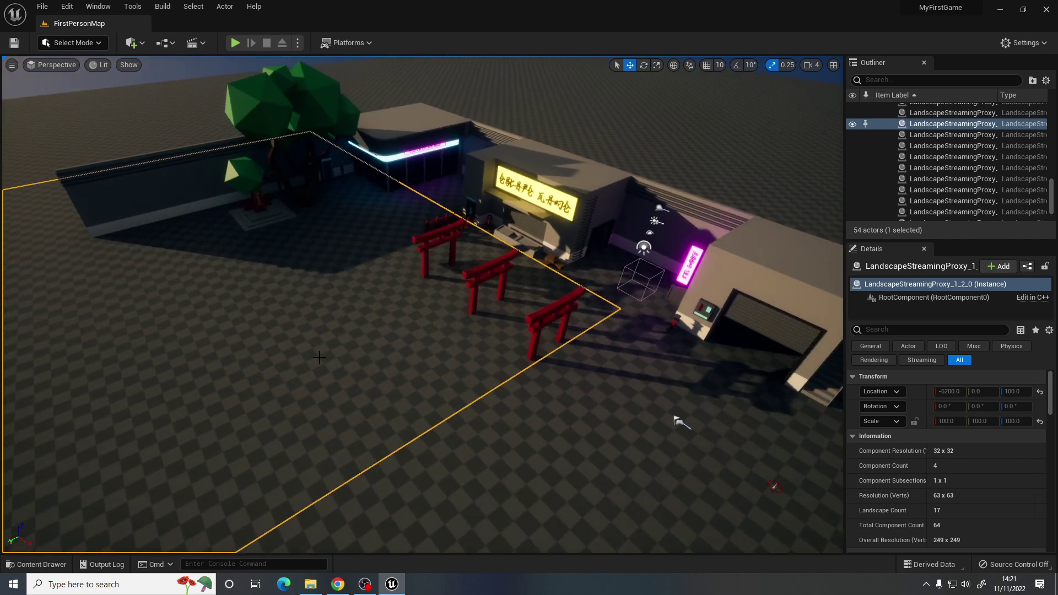
scroll(423, 360, "down", 6)
left_click(455, 390)
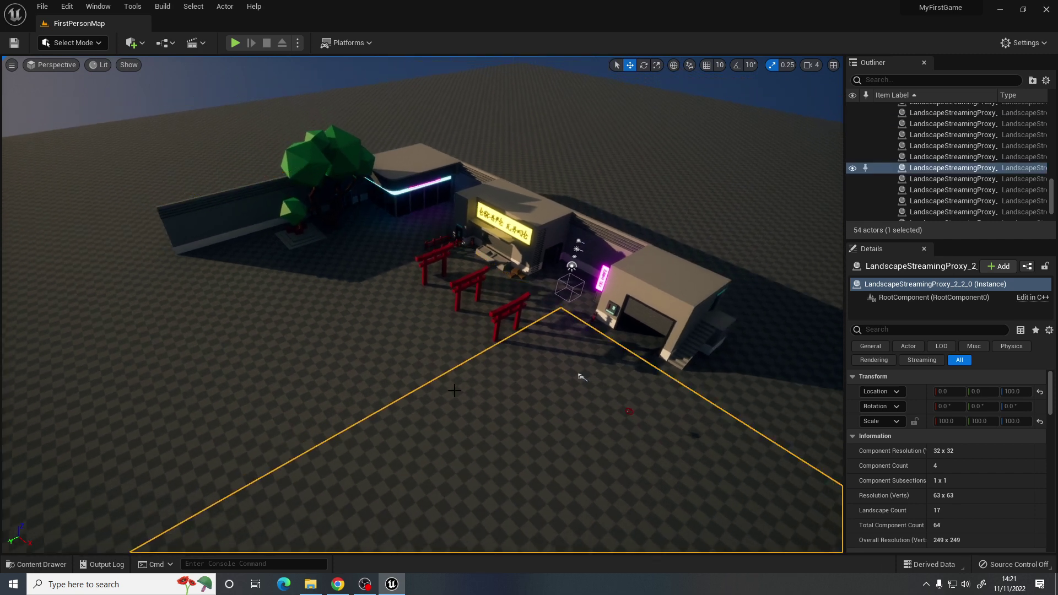
right_click_drag(455, 389, 559, 389)
left_click(448, 270)
right_click_drag(294, 333, 228, 334)
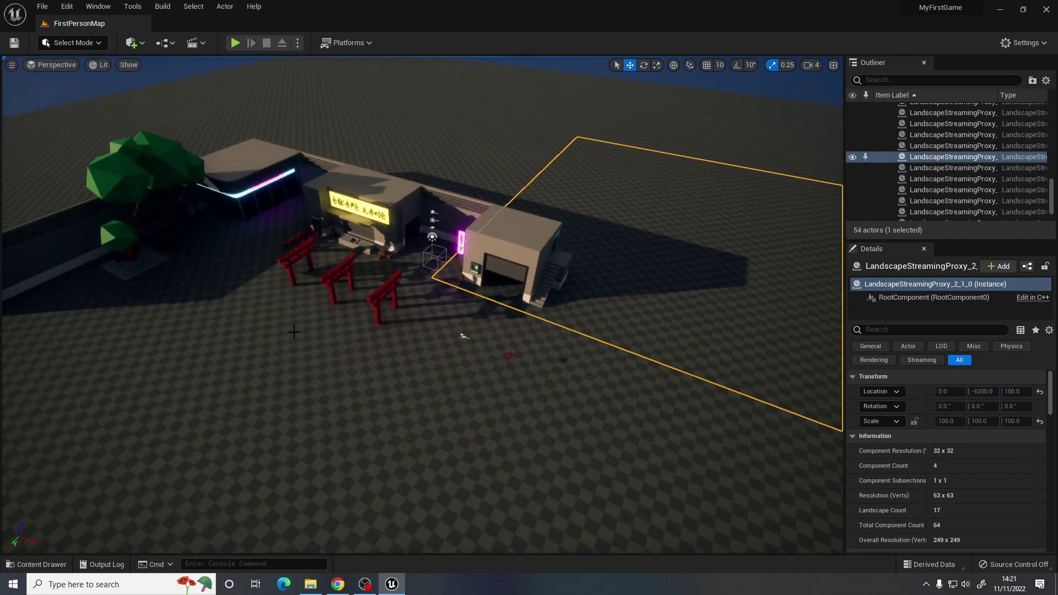
left_click(294, 333)
right_click_drag(269, 377, 223, 378)
scroll(269, 377, "up", 5)
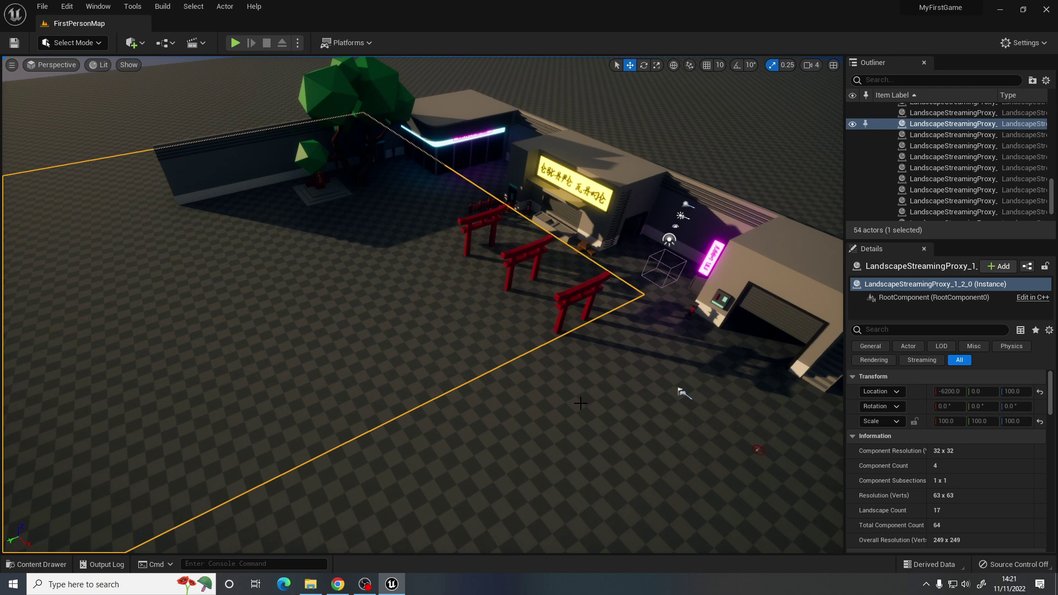
- Select the landscape tile in front of the garage and set its Landscape Material to M_Tech_Hex_Tile
left_click(474, 441)
right_click_drag(474, 441, 493, 460)
right_click_drag(805, 309, 871, 320)
scroll(805, 308, "up", 3)
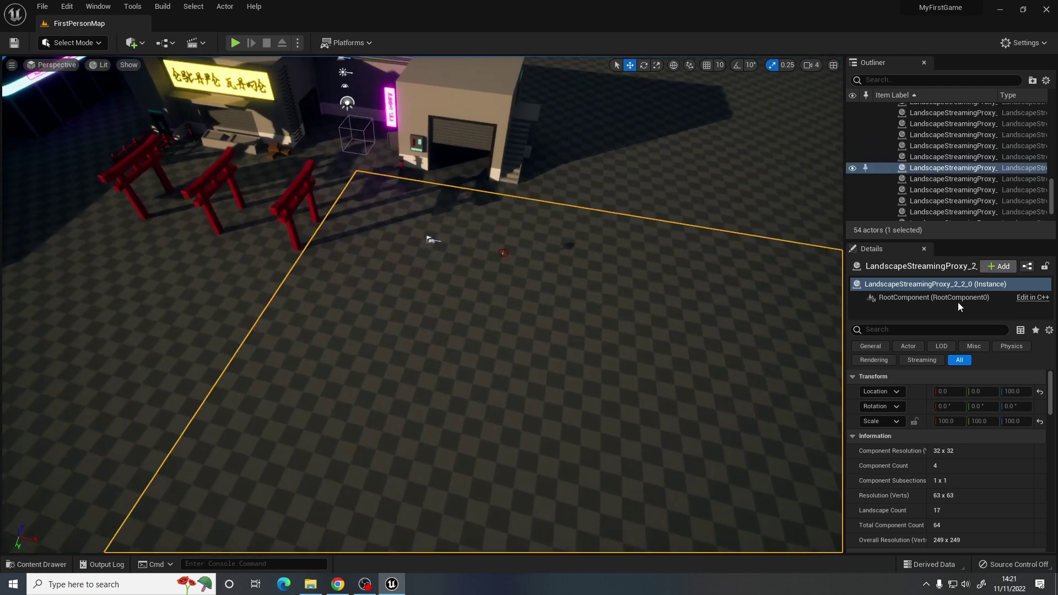
left_click_drag(1050, 397, 1050, 456)
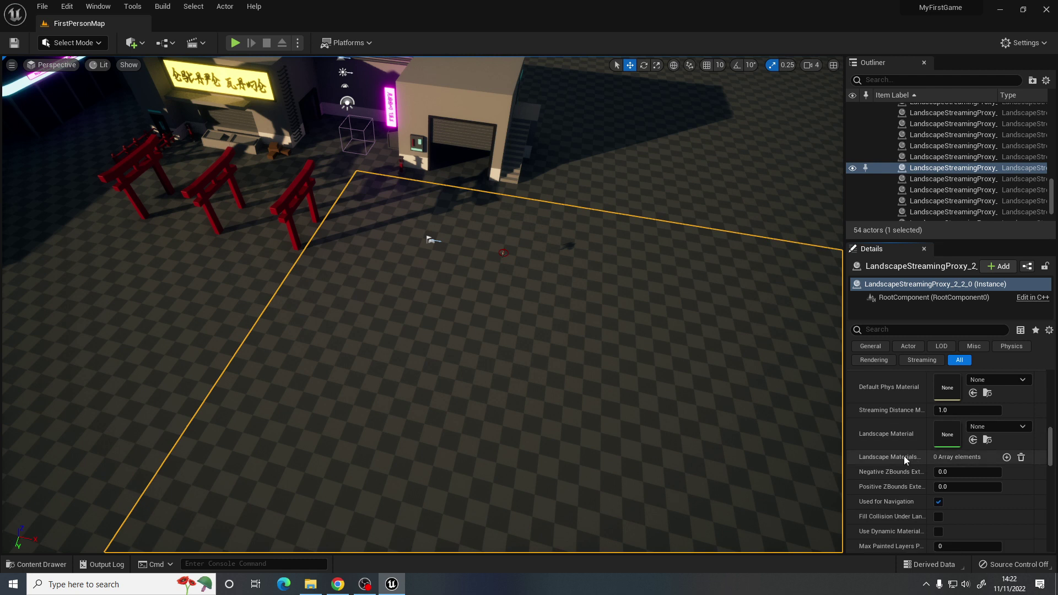
left_click(1015, 430)
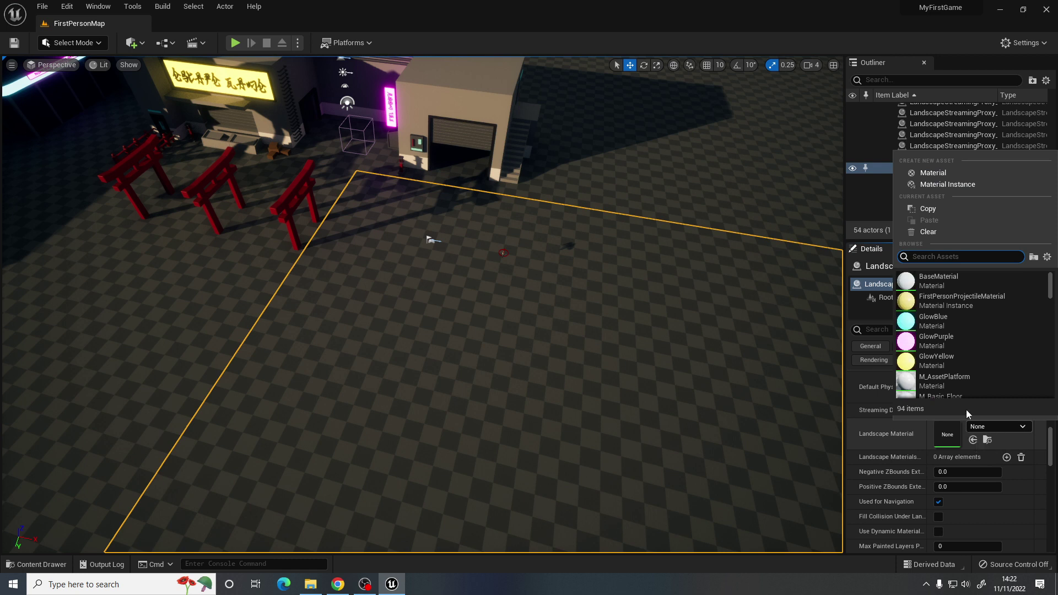
left_click_drag(1052, 293, 1052, 366)
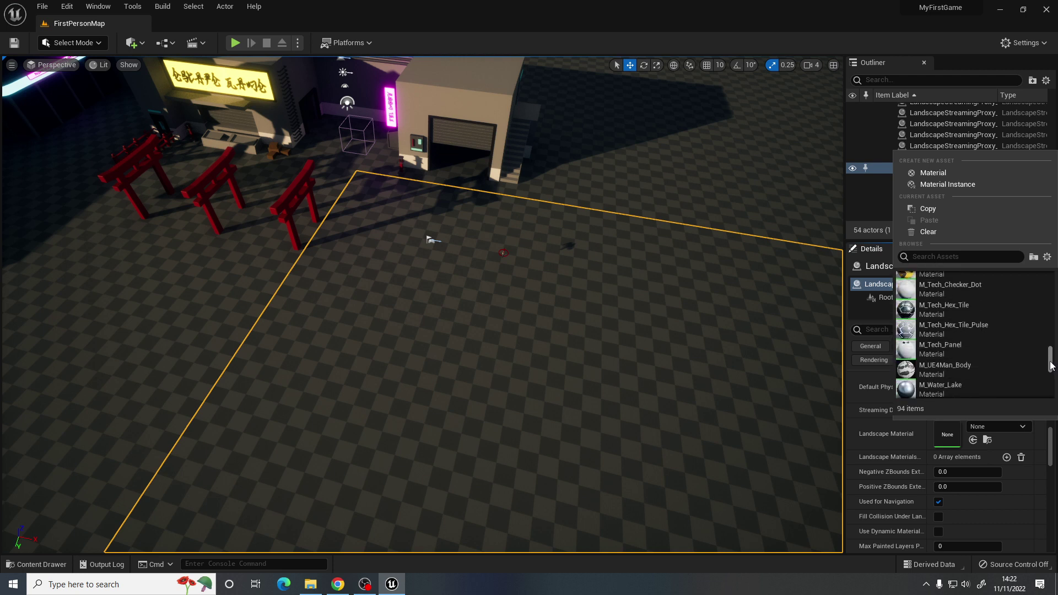
left_click(949, 309)
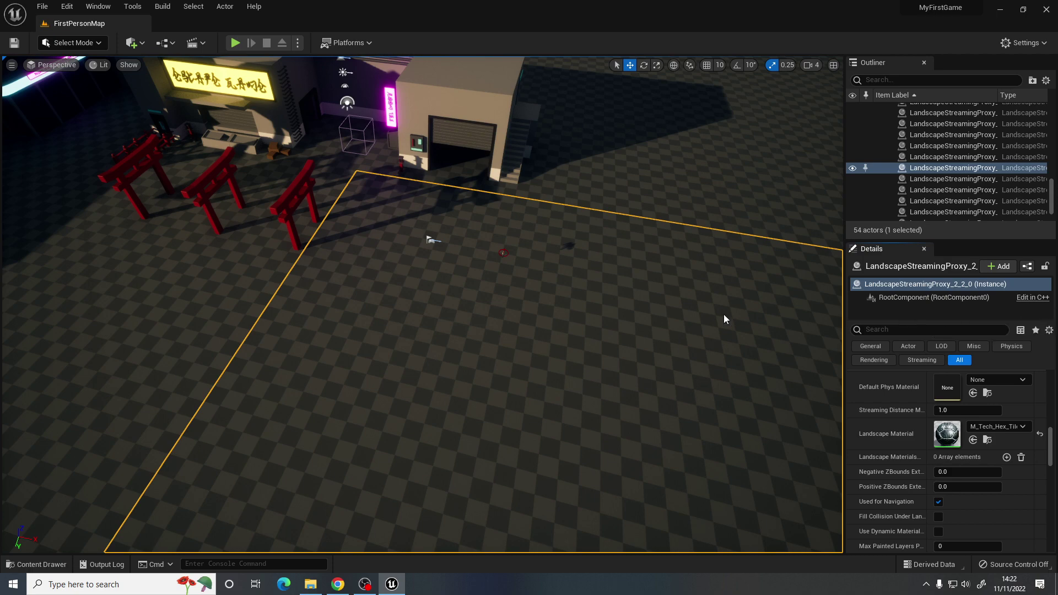
- Inspect the garage tile's hex floor up close and try M_Concrete_Tiles as its Landscape Material, filtering the materials by "tile"
right_click_drag(627, 345, 575, 315)
key("w")
key("w")
key("d")
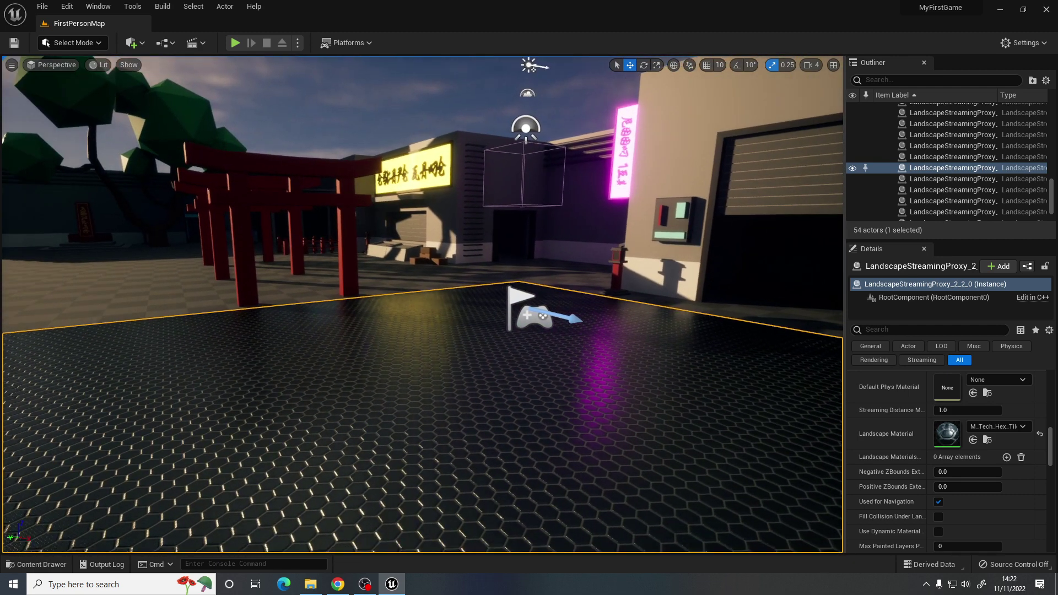
left_click(1012, 428)
scroll(978, 369, "down", 2)
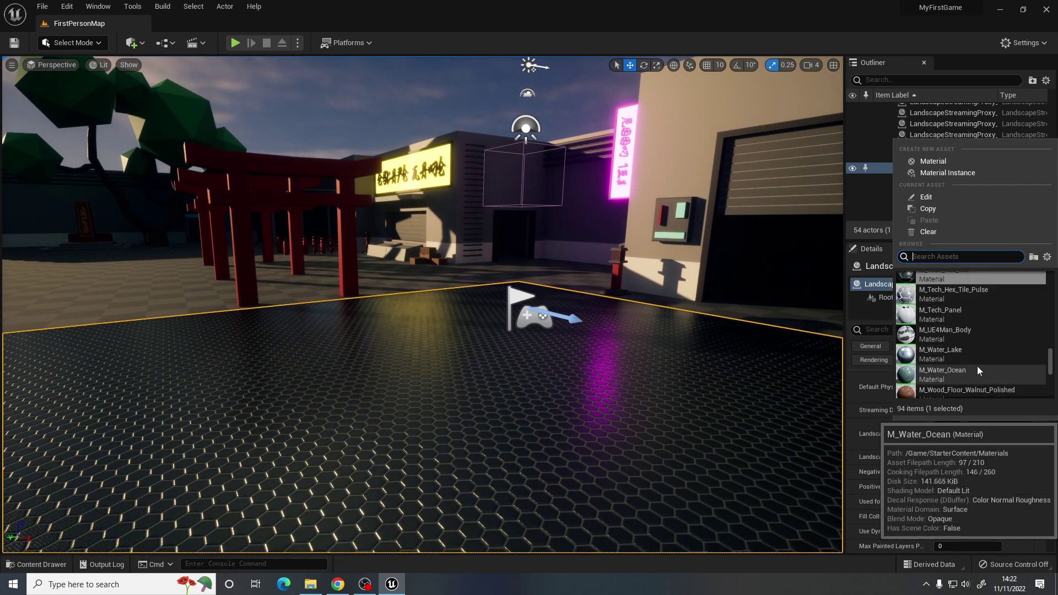
scroll(978, 353, "down", 3)
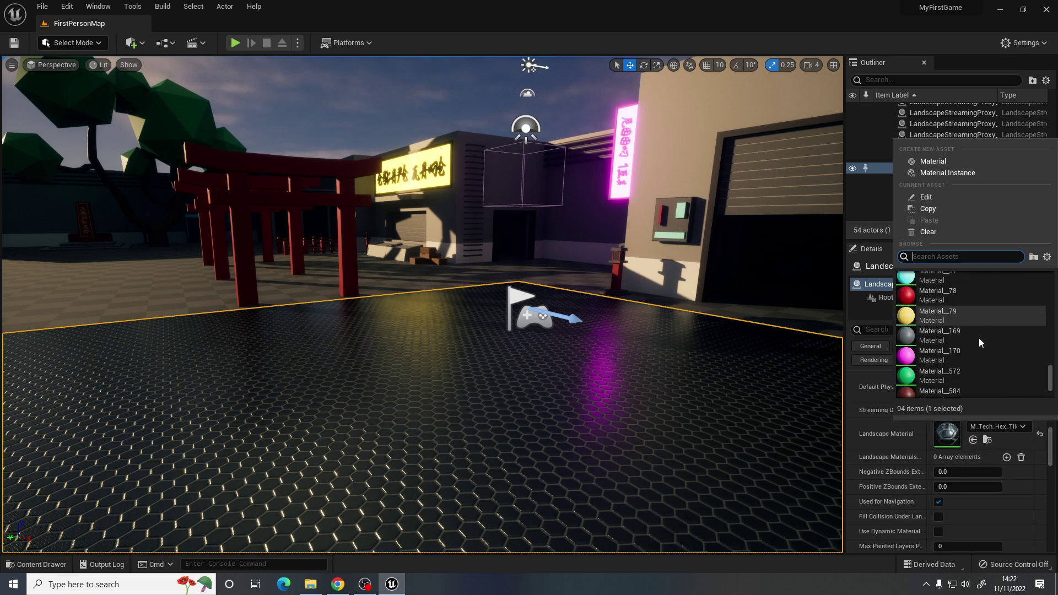
scroll(979, 338, "down", 4)
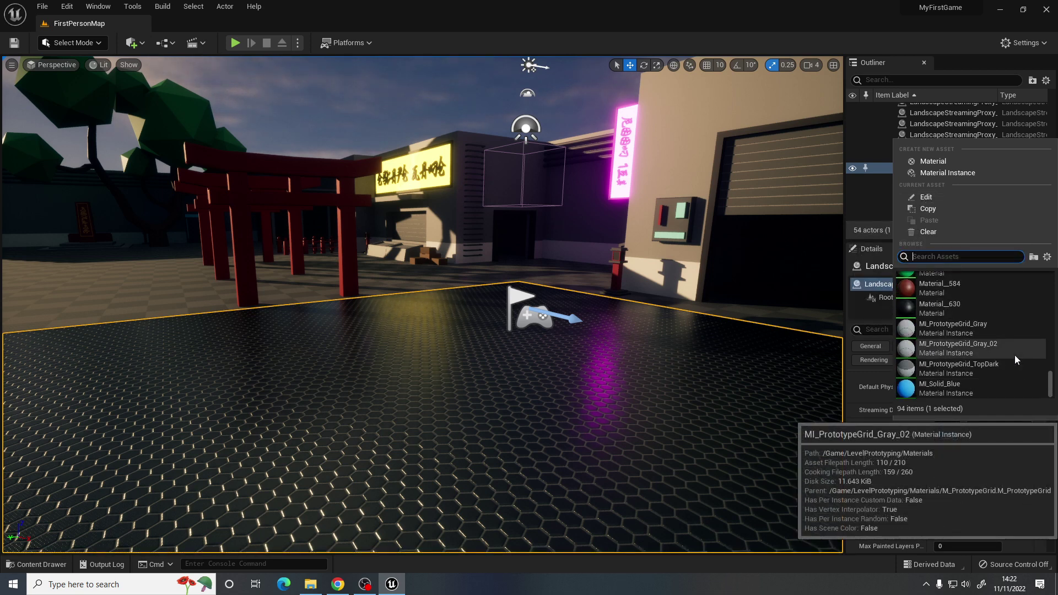
type("tile")
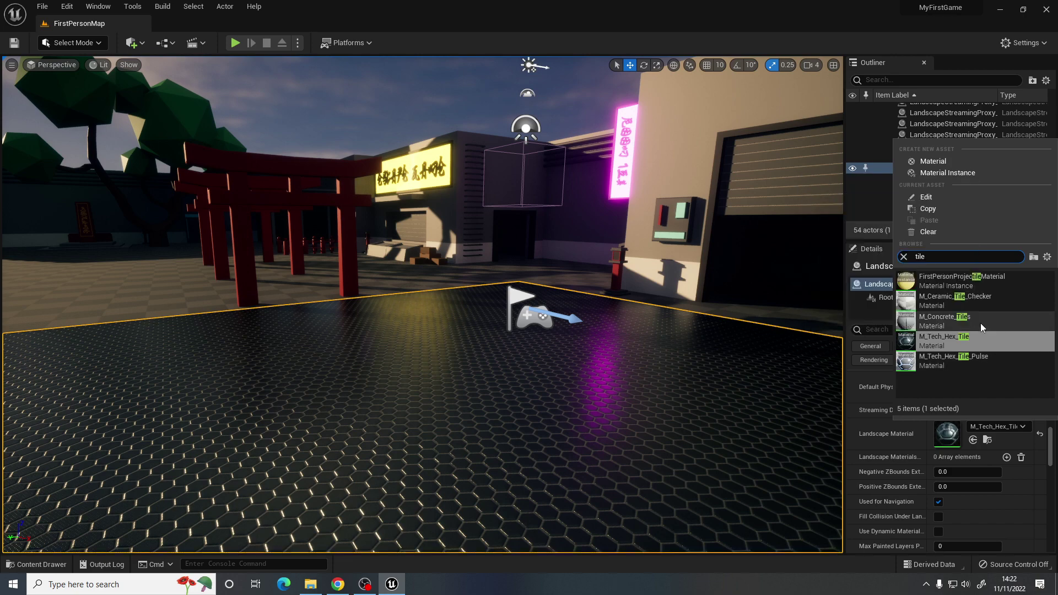
left_click(954, 316)
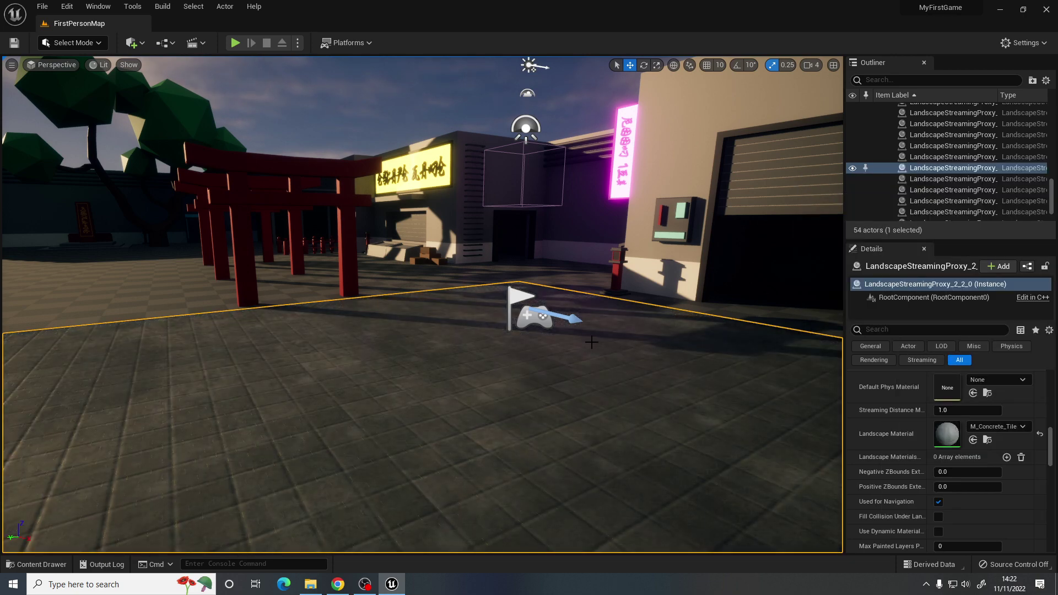
right_click_drag(591, 343, 592, 342)
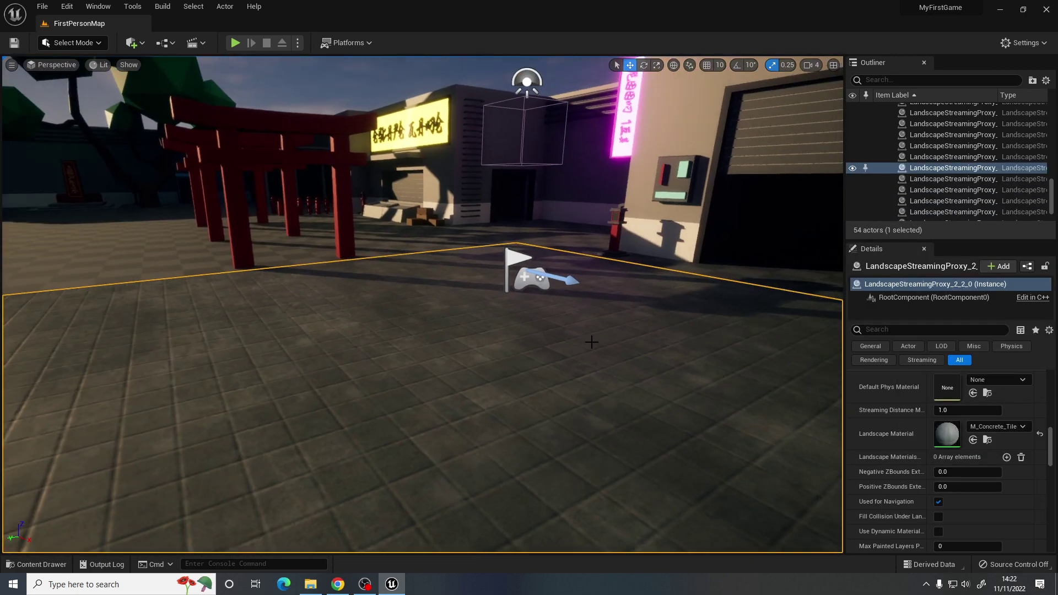
- Filter the materials by "hex" and set the garage tile's Landscape Material back to M_Tech_Hex_Tile
left_click(986, 429)
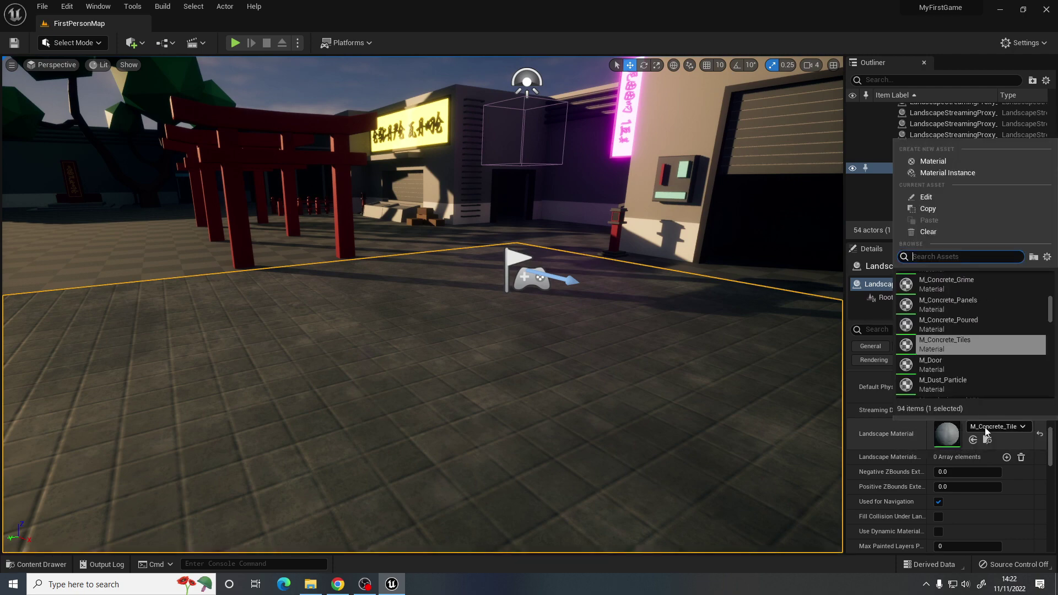
type("hex")
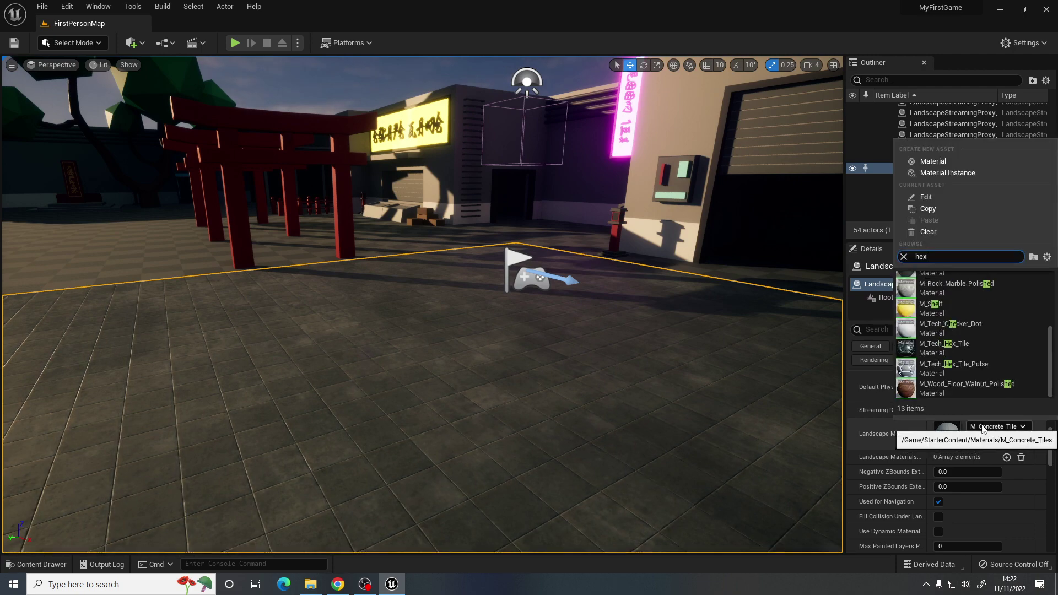
left_click(944, 282)
- Select the landscape tile beside the red gates and assign M_Tech_Hex_Tile as its Landscape Material
right_click_drag(484, 375, 484, 376)
left_click(479, 399)
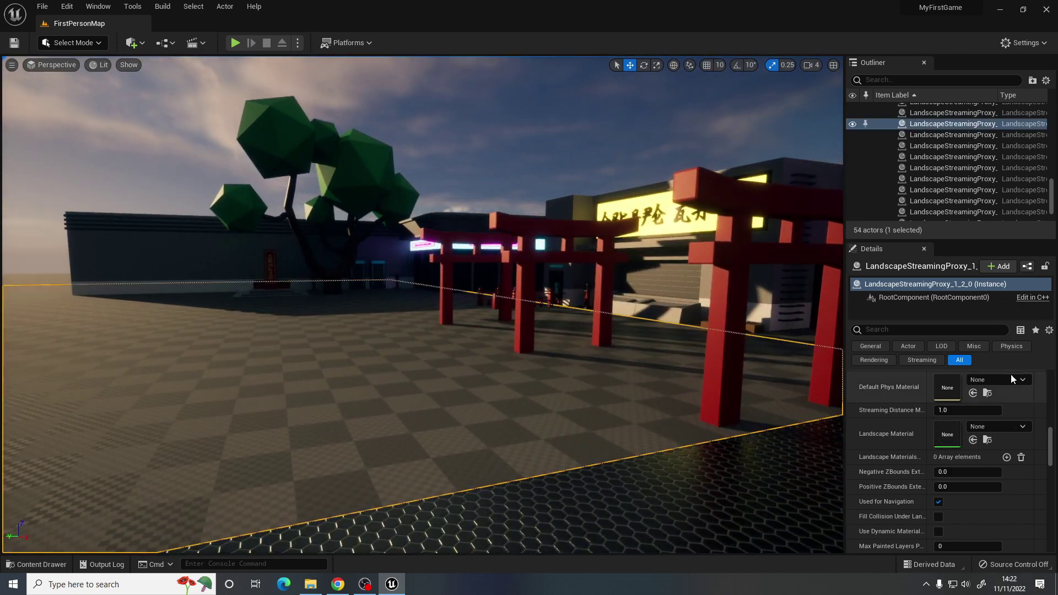
left_click(1001, 425)
type("he")
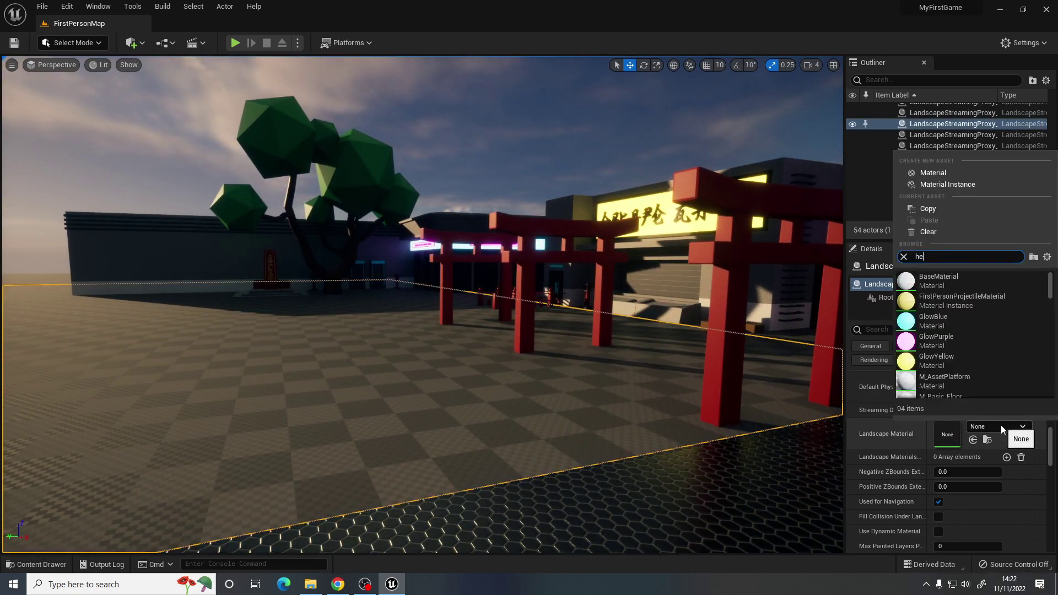
type("x")
left_click(954, 280)
- Select the landscape tile under the shop front and assign M_Tech_Hex_Tile as its Landscape Material
right_click_drag(590, 362, 711, 331)
key("w")
left_click(453, 436)
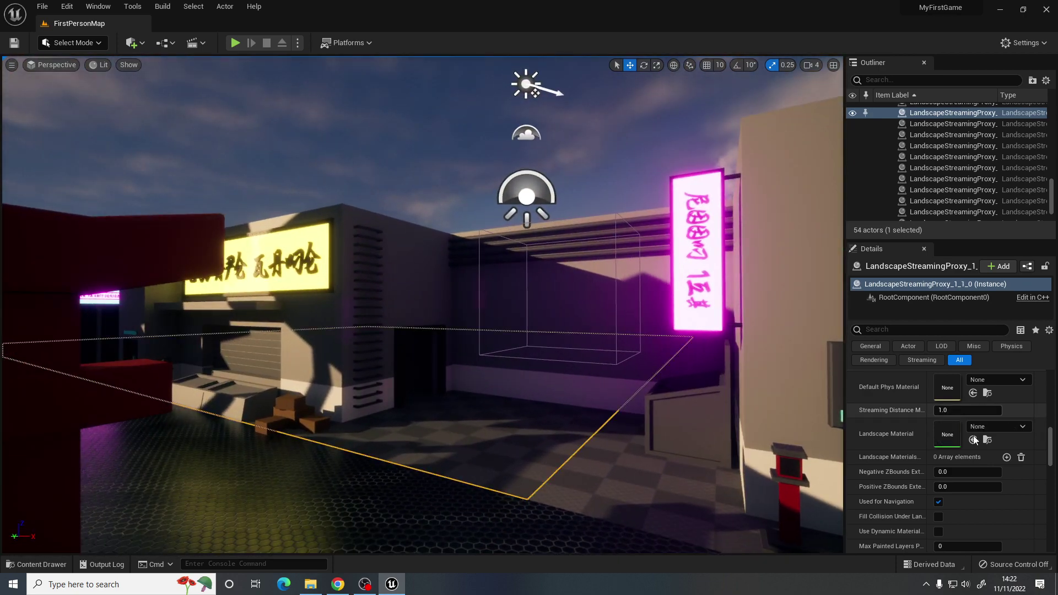
left_click(989, 428)
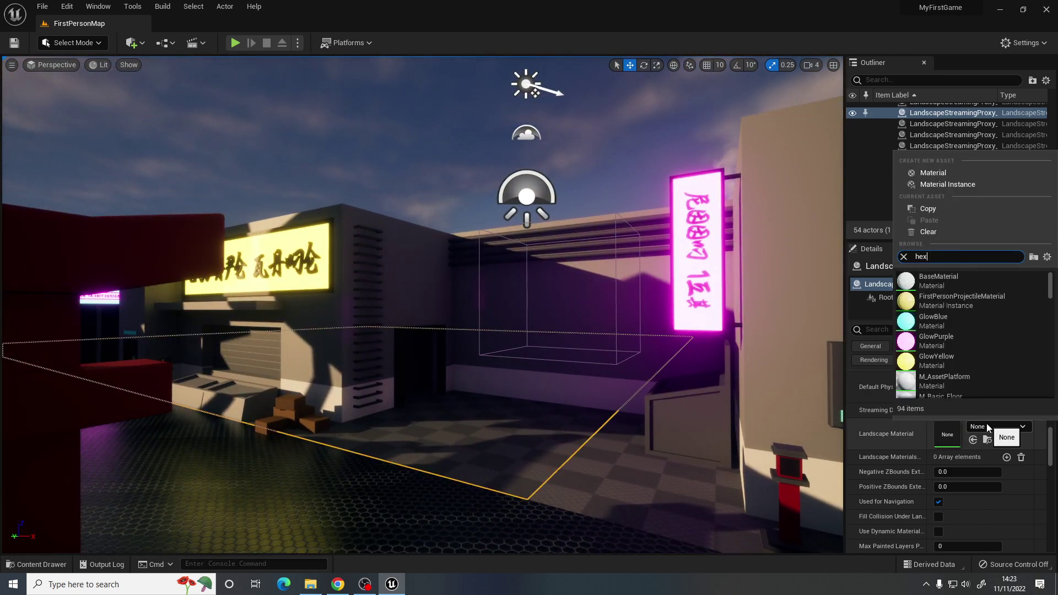
left_click(942, 289)
- Select the remaining checkered landscape tile beside the garage under the purple sign and assign it M_Tech_Hex_Tile
left_click(661, 481)
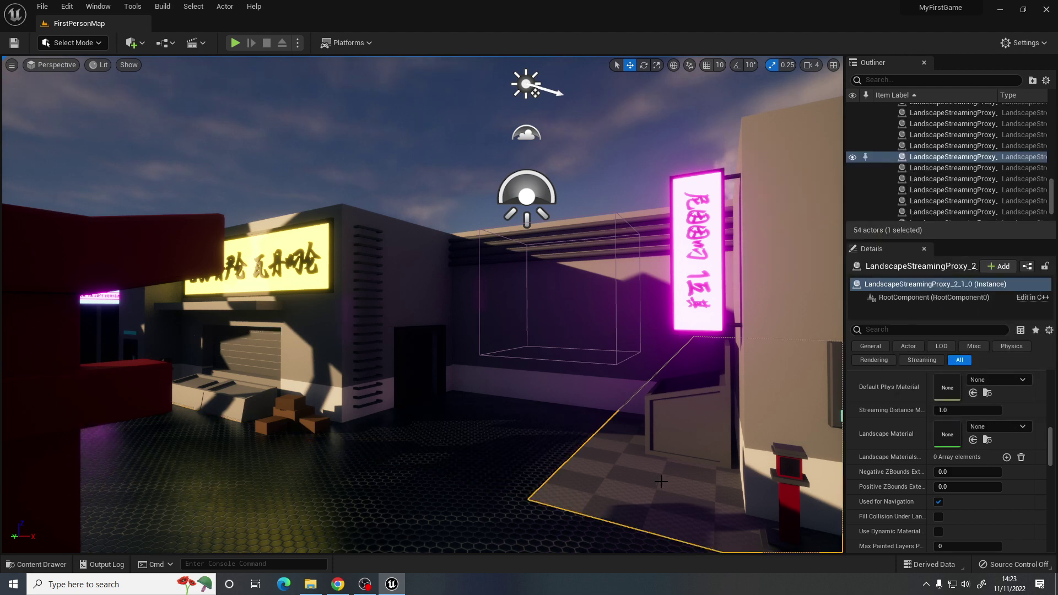
left_click(1008, 427)
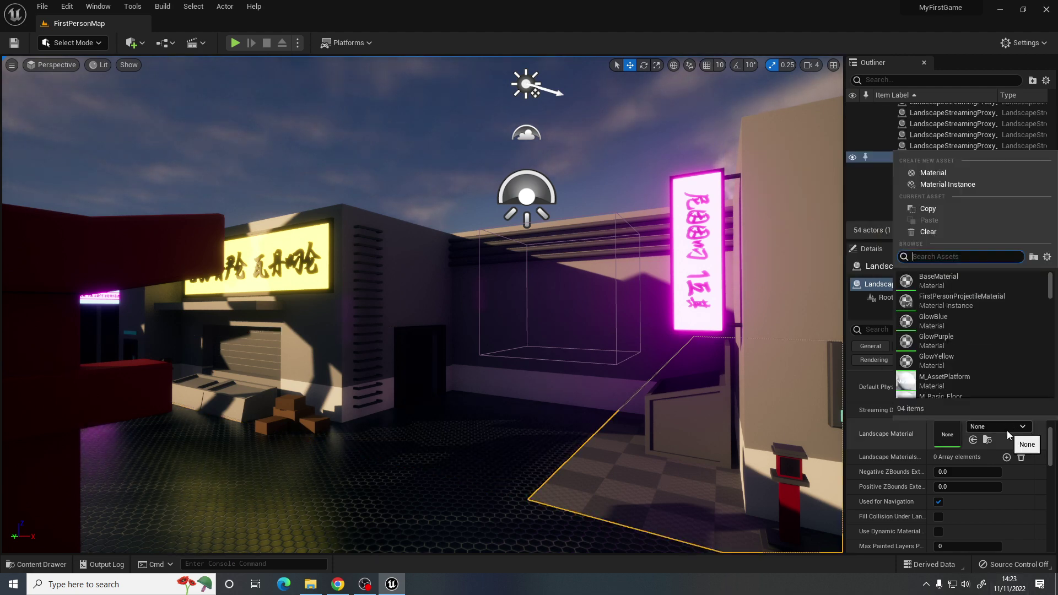
type("h_Hex")
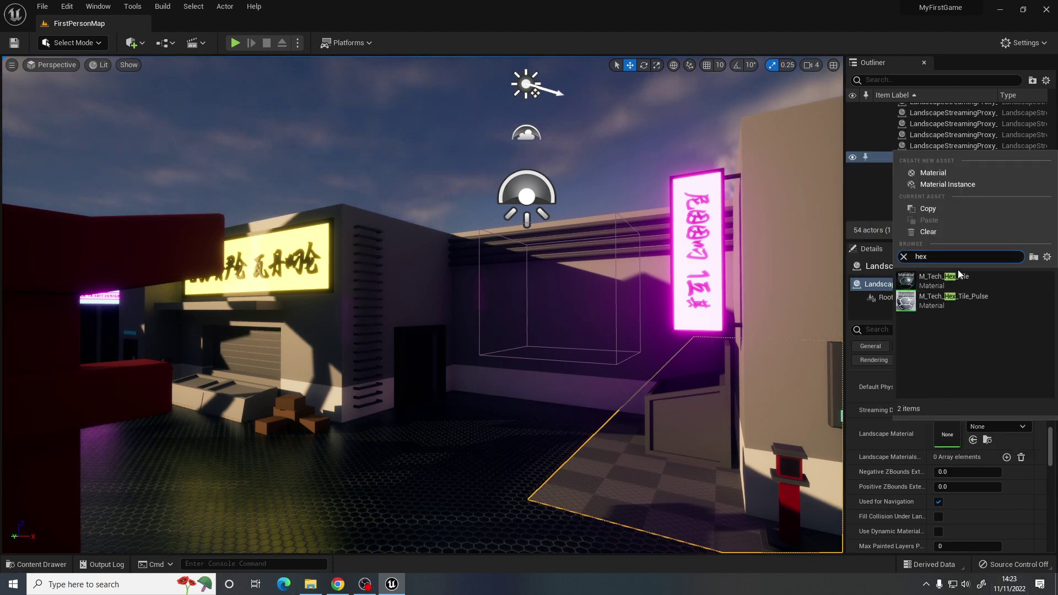
left_click(958, 280)
- Look over the hex-tiled ground, then play the level and walk past the garage and shop to examine the signs' floor reflections
right_click_drag(678, 331, 581, 375)
key("s")
key("a")
right_click_drag(341, 149, 342, 89)
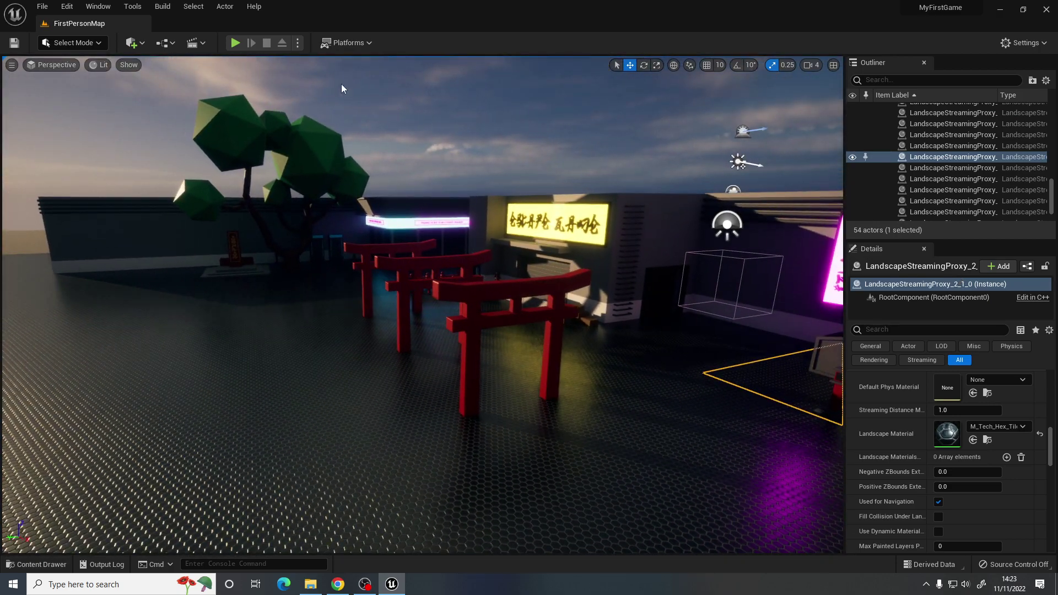
left_click(235, 43)
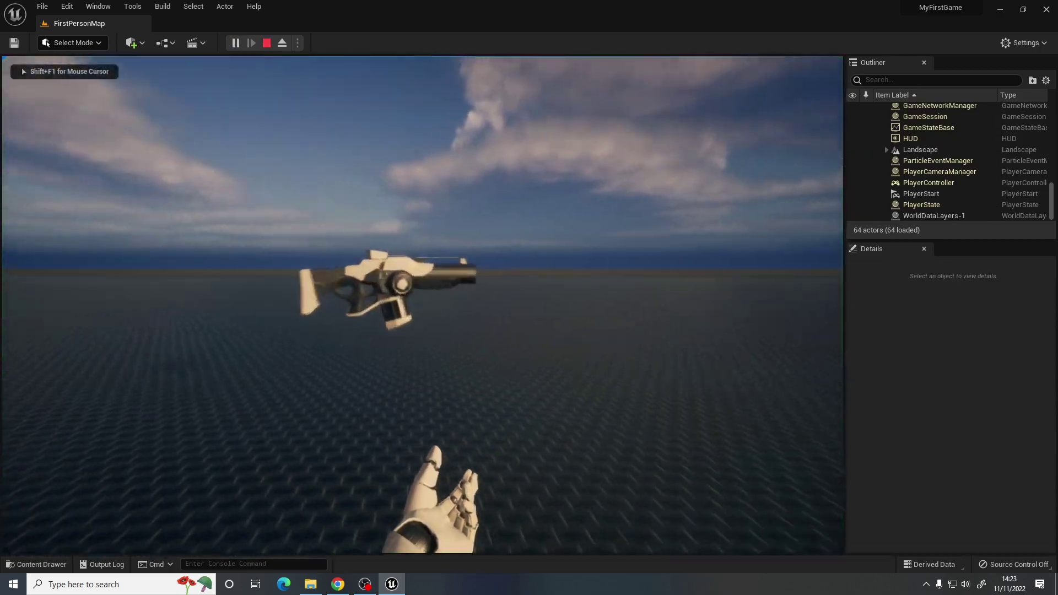
key("w")
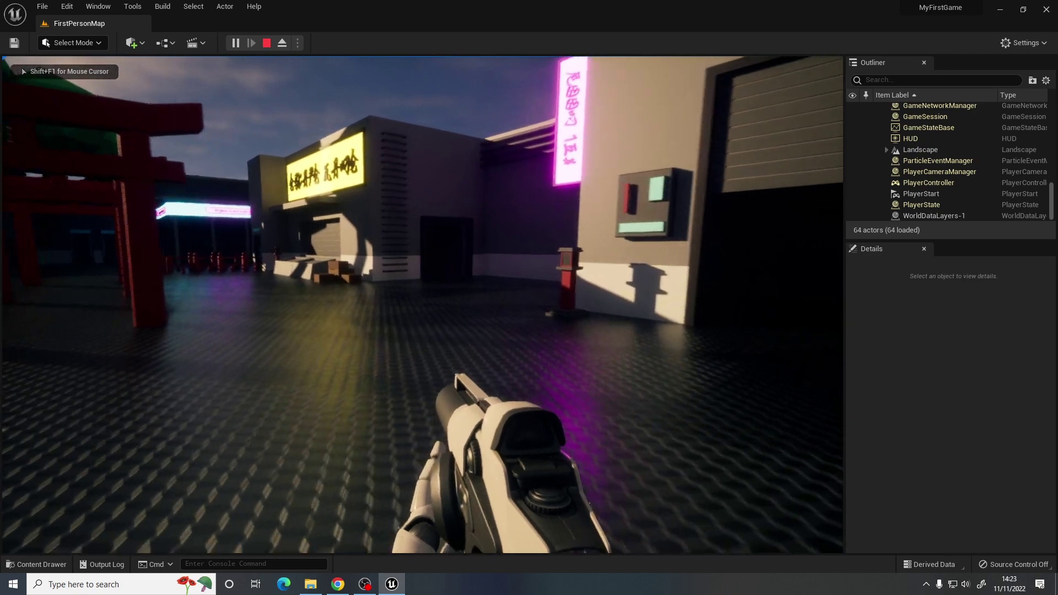
key("w")
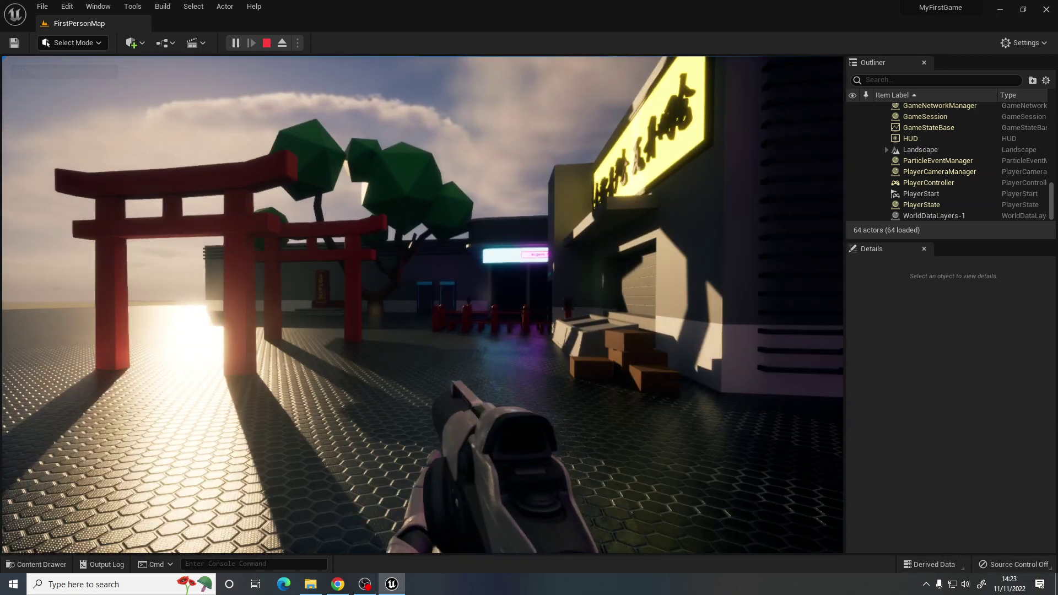
key("w")
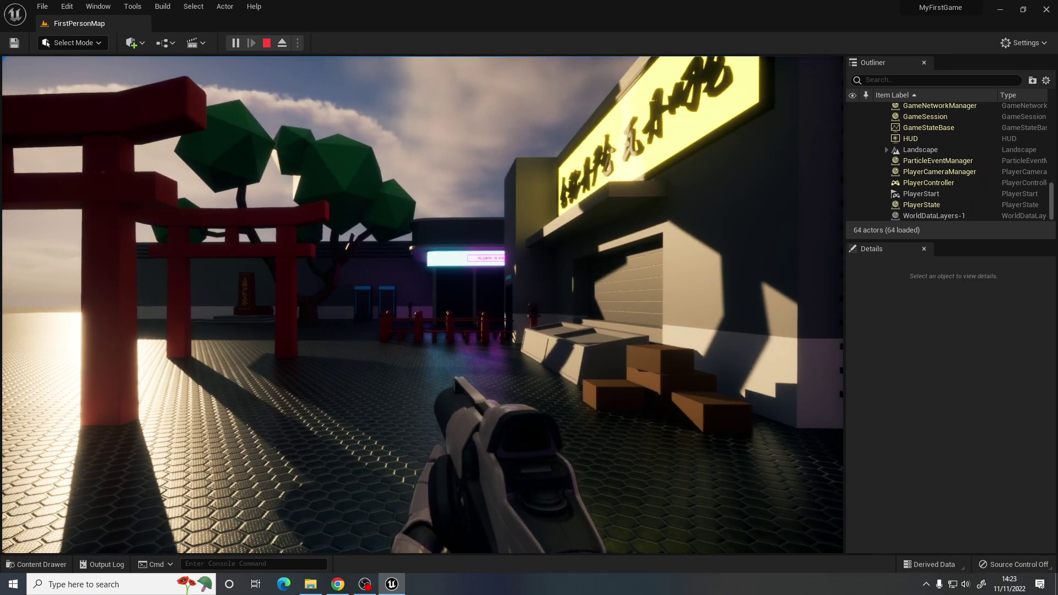
key("w")
key("w")
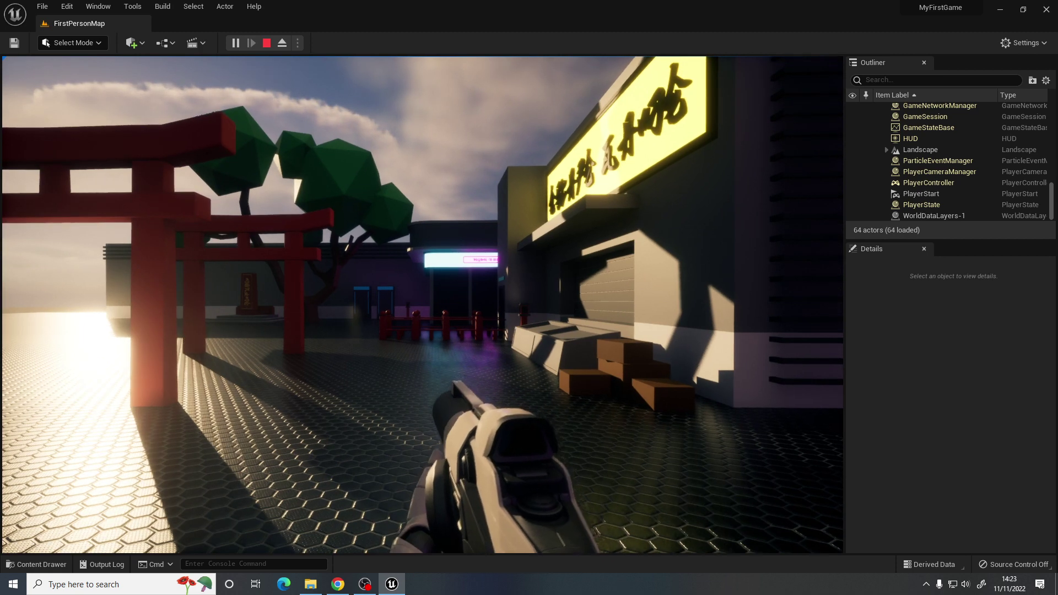